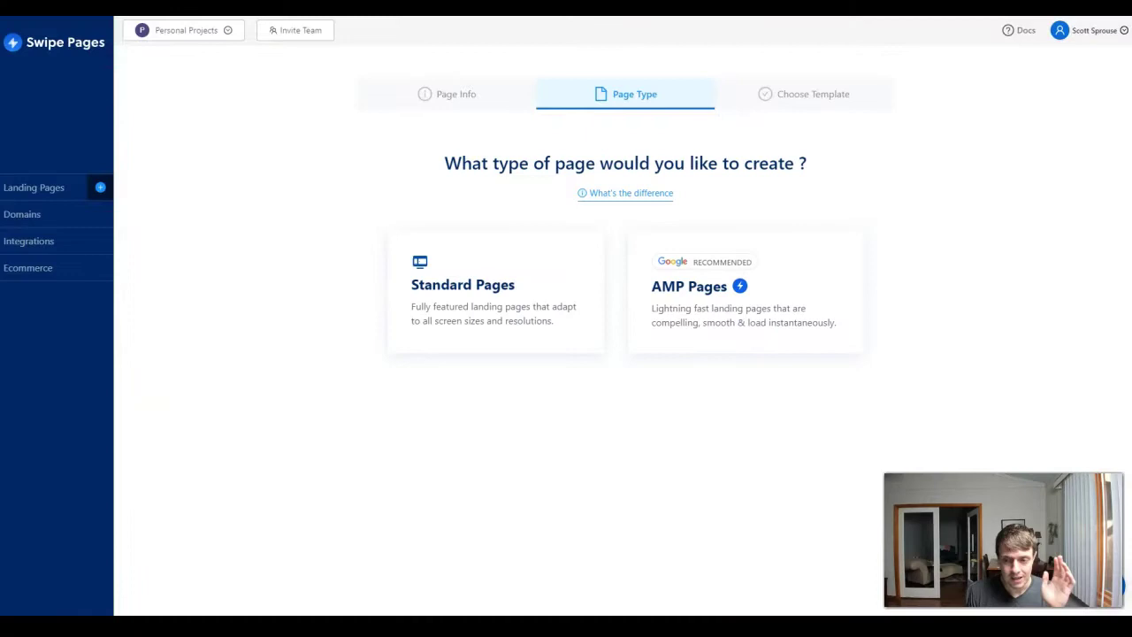
- Choose AMP Pages as the page type and browse through the available templates
left_click(734, 288)
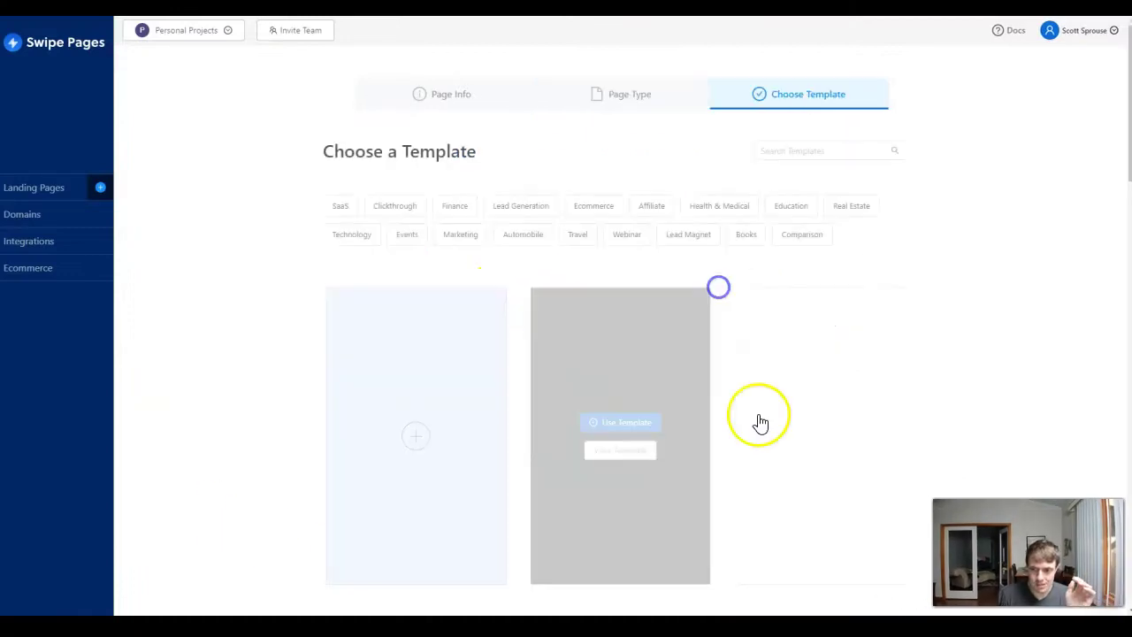
scroll(713, 429, "down", 2)
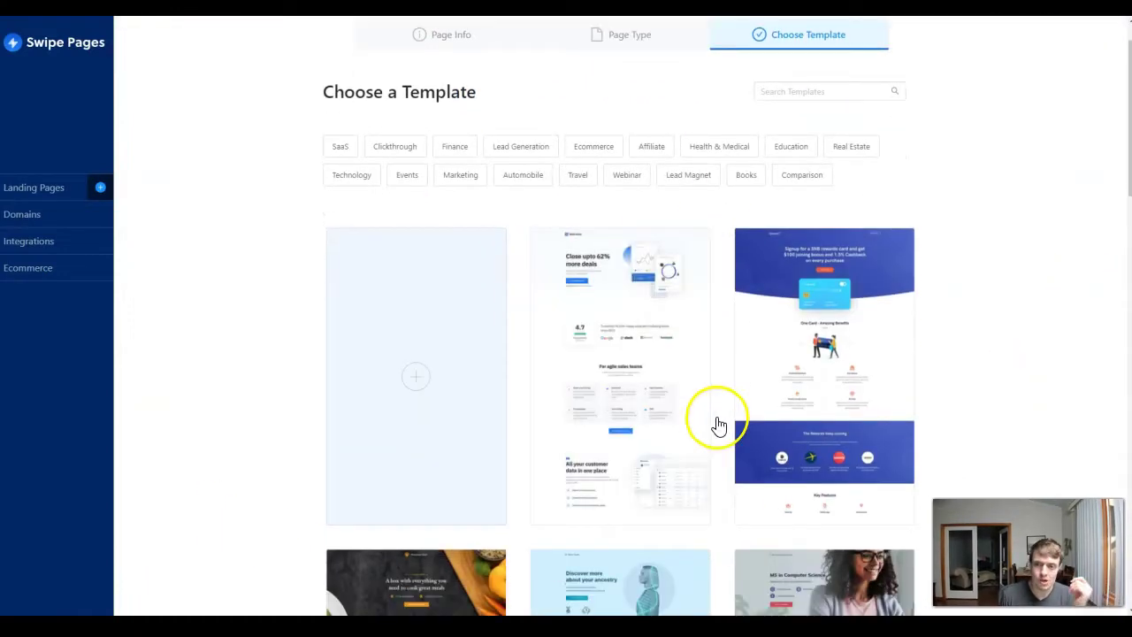
scroll(719, 427, "down", 5)
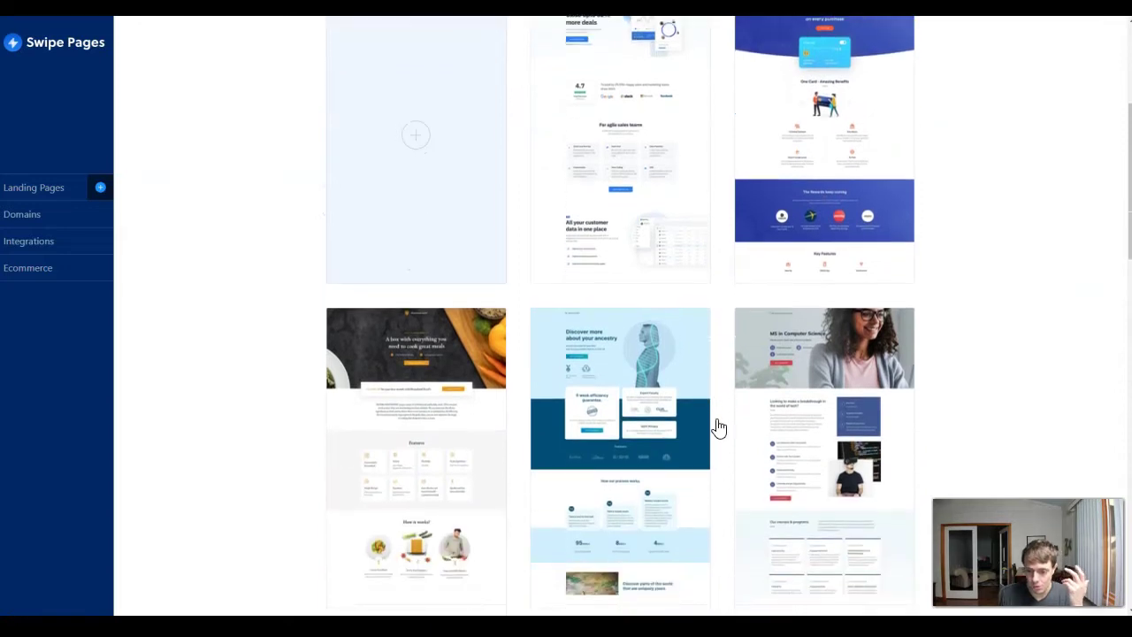
scroll(718, 433, "down", 10)
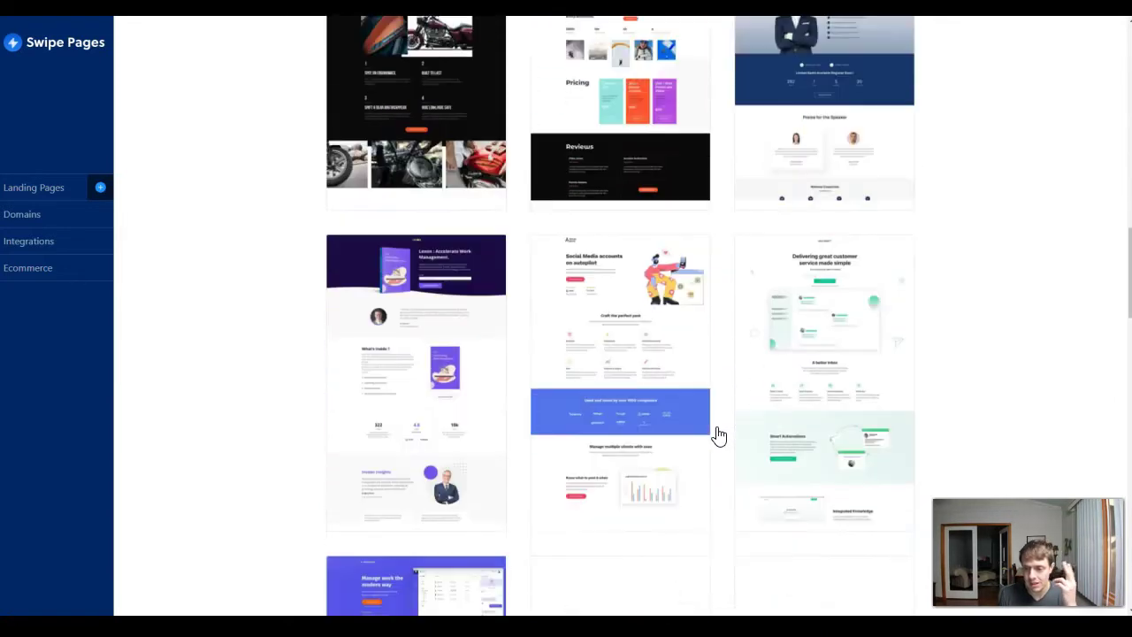
scroll(718, 438, "down", 14)
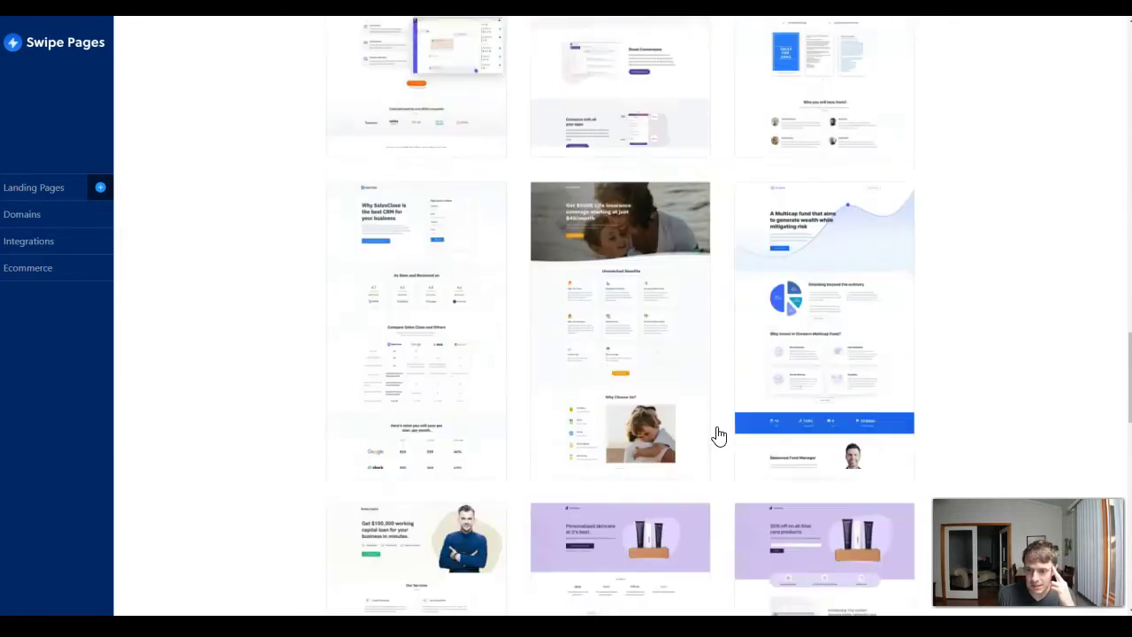
scroll(718, 453, "down", 15)
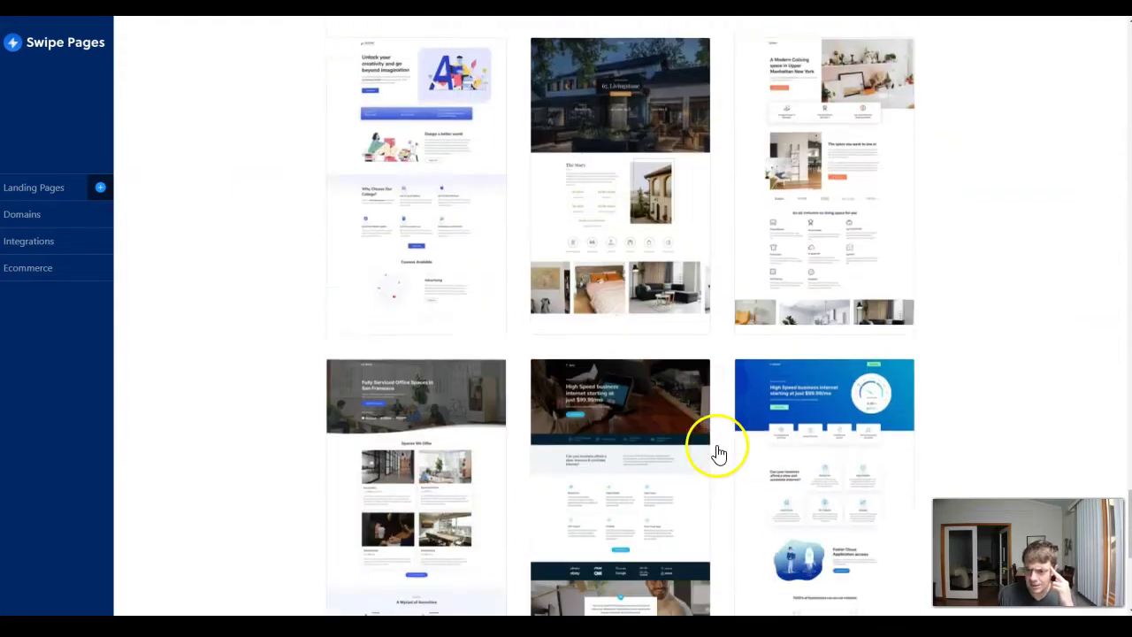
scroll(738, 478, "up", 15)
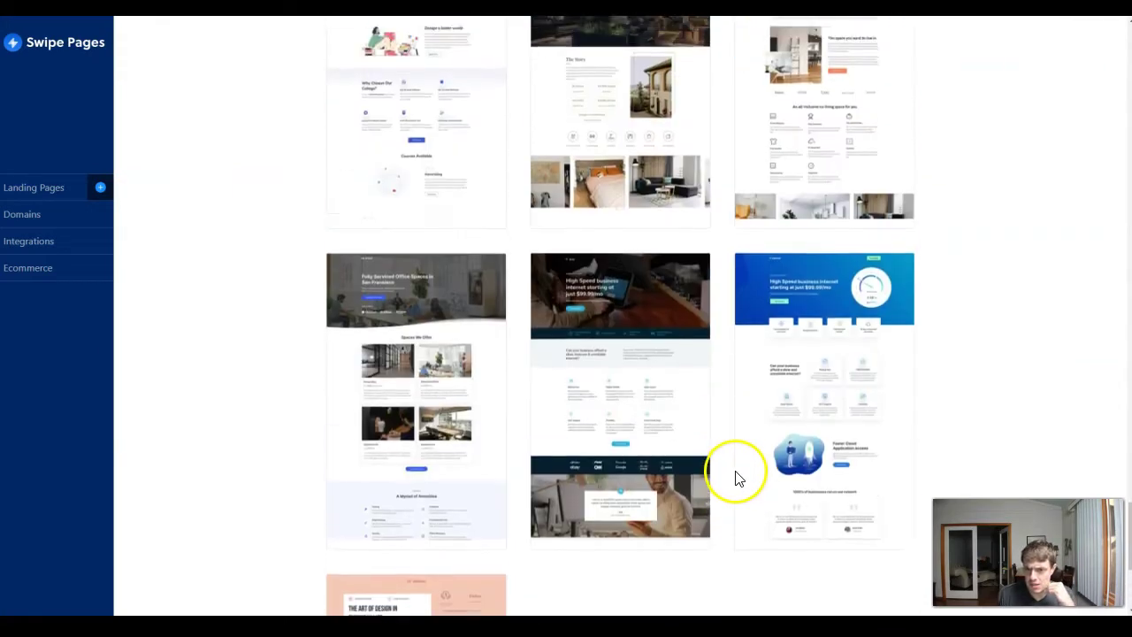
scroll(735, 481, "up", 15)
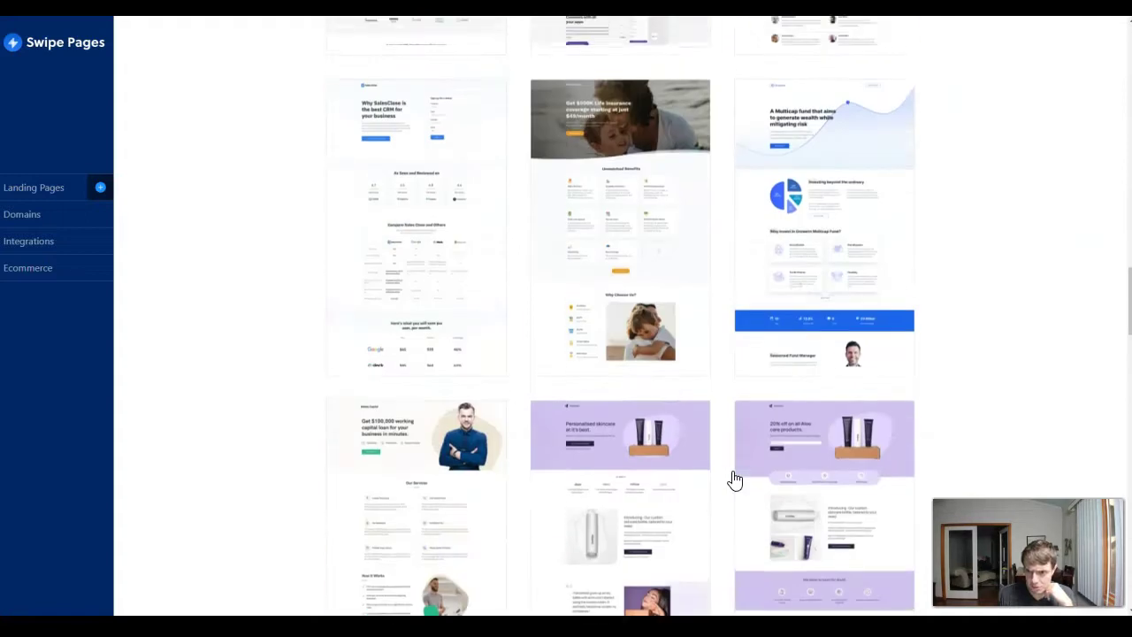
- Filter the templates by the Affiliate category and use the "Lose Weight at Zero Cost" template
scroll(735, 480, "up", 10)
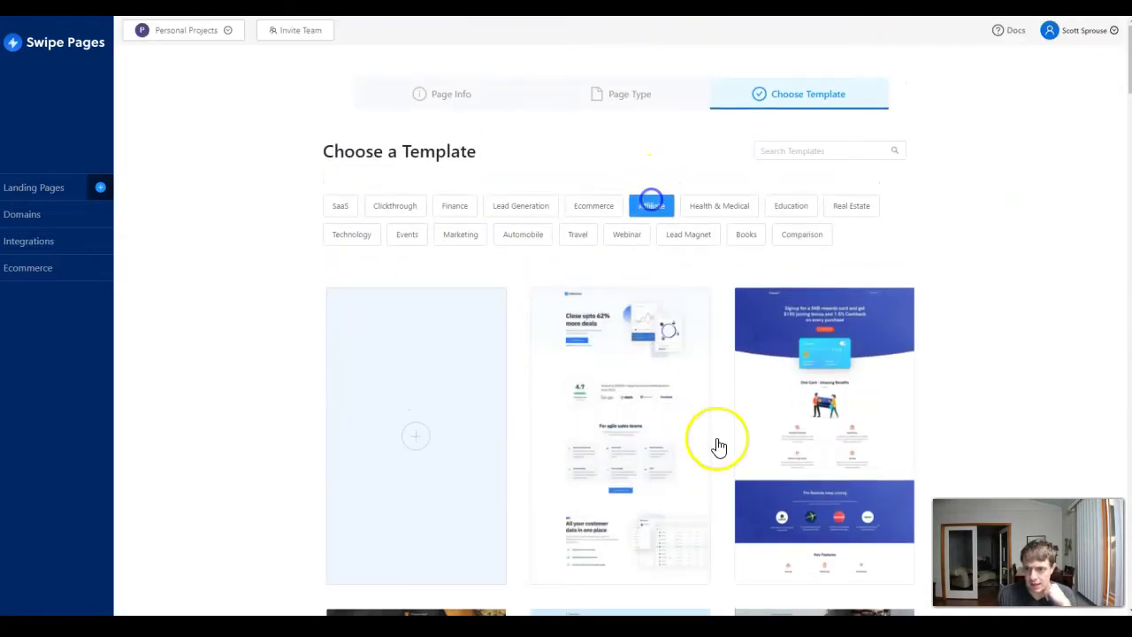
scroll(592, 303, "down", 5)
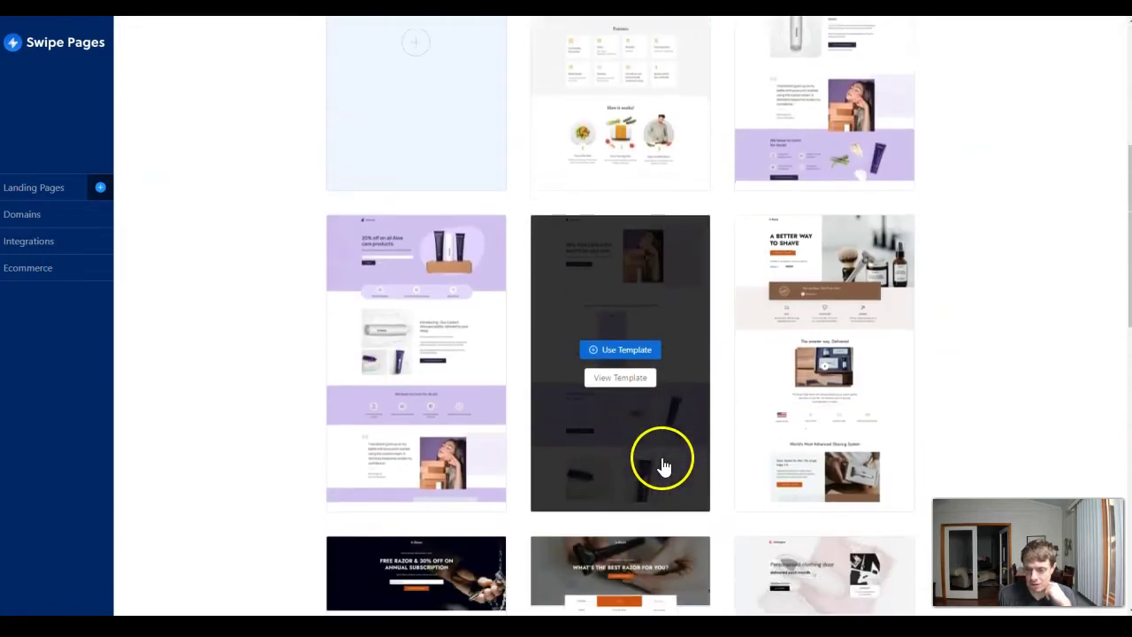
scroll(663, 466, "down", 4)
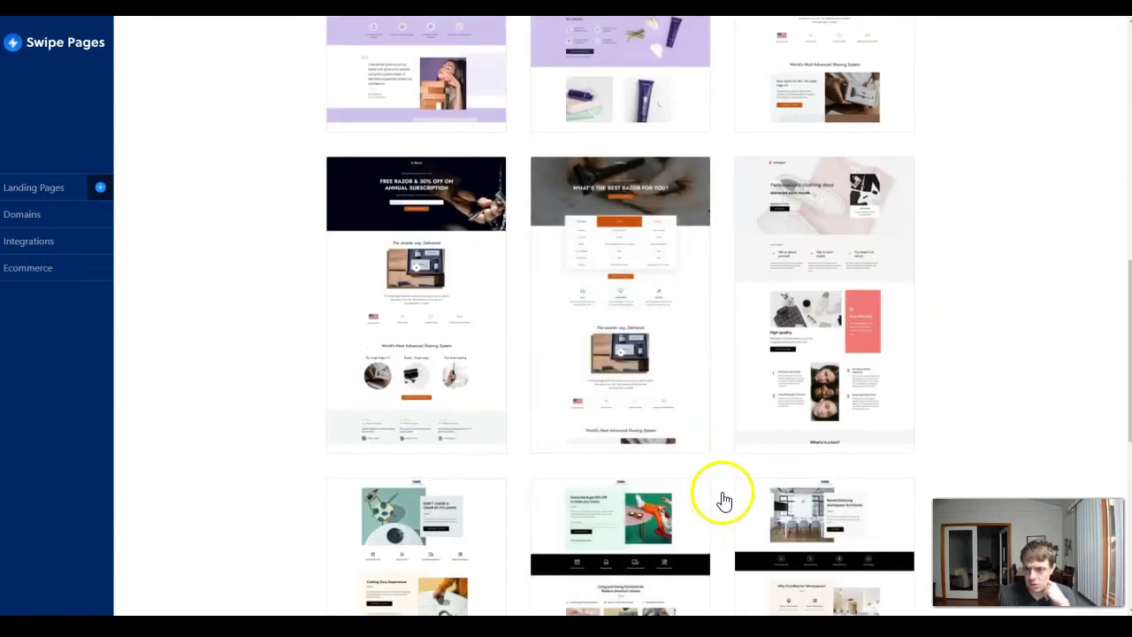
scroll(724, 501, "down", 5)
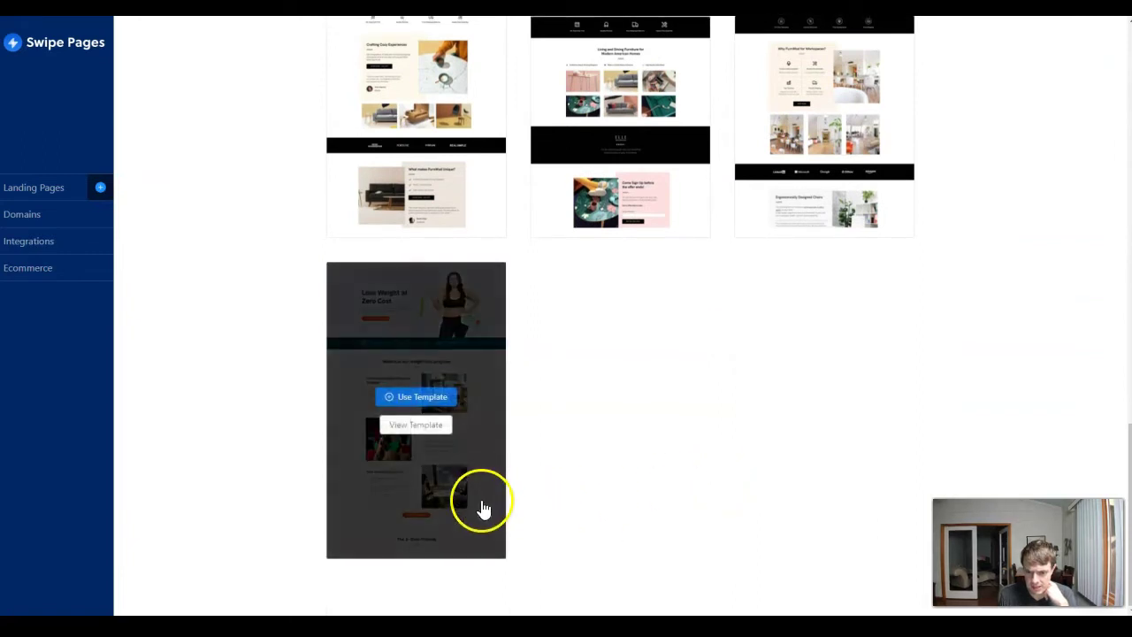
left_click(438, 397)
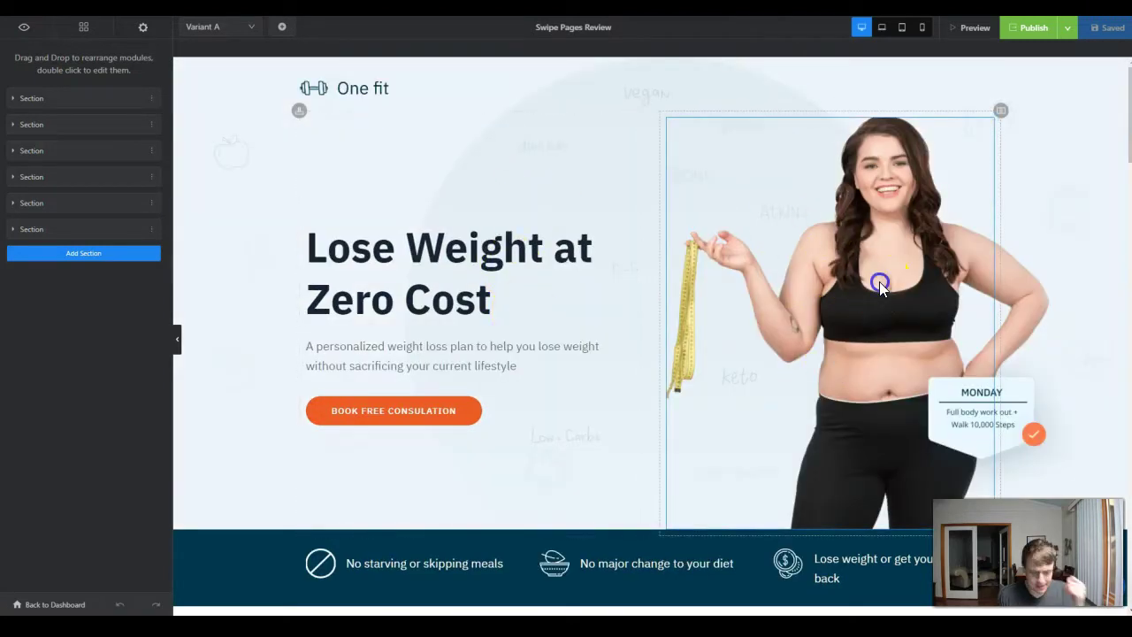
- Examine the hero image's settings and look over the template's sections down to the contact form
left_click(880, 281)
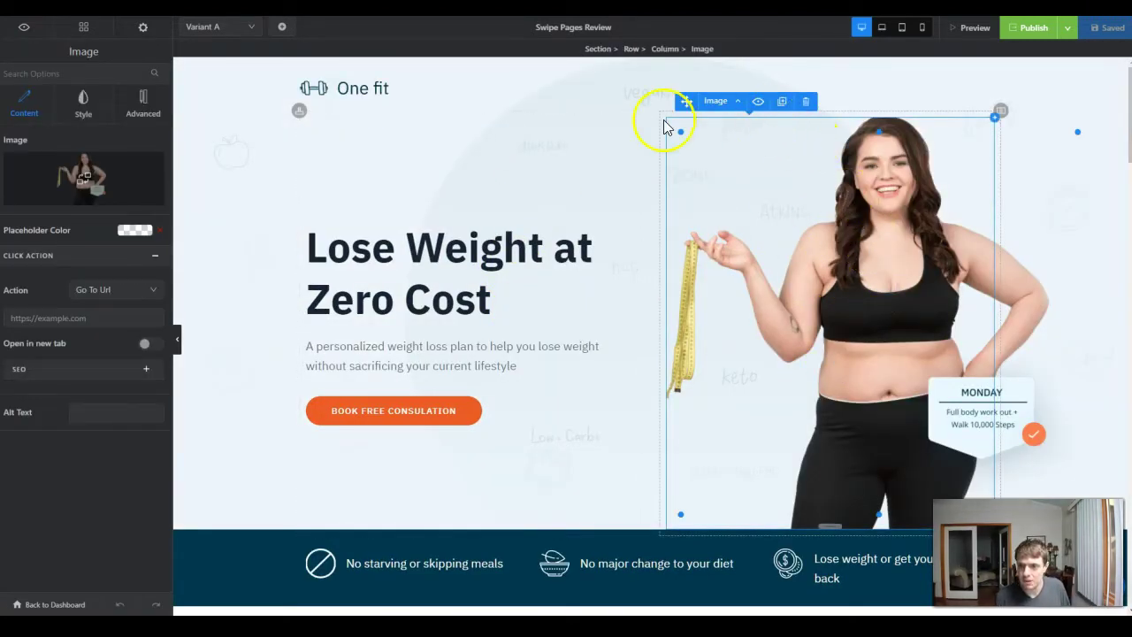
scroll(668, 324, "down", 15)
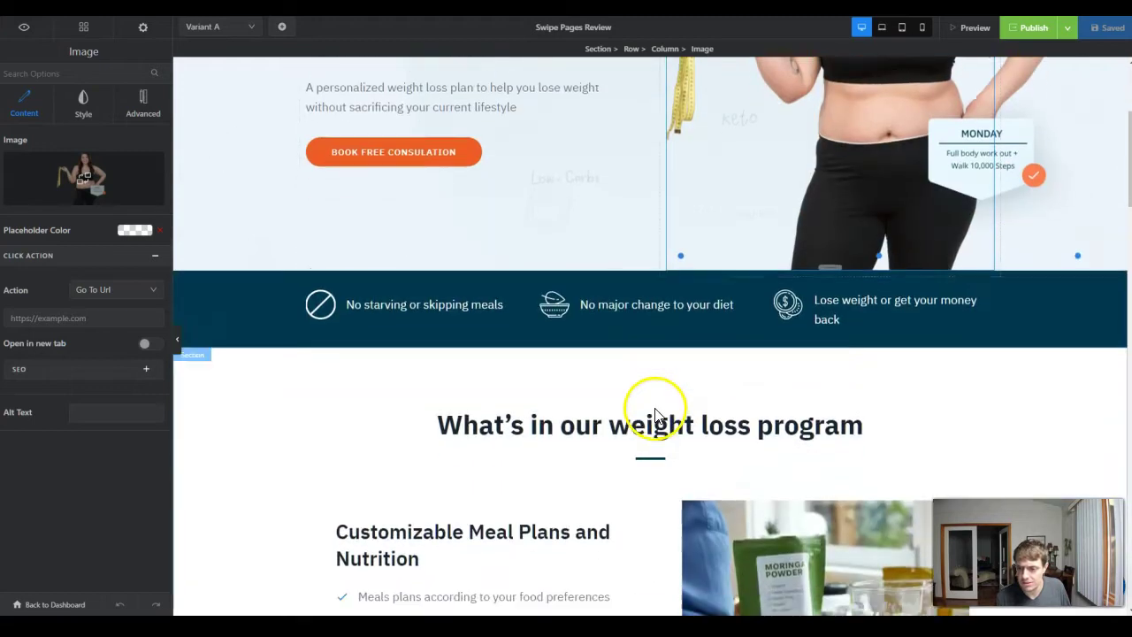
scroll(655, 416, "down", 12)
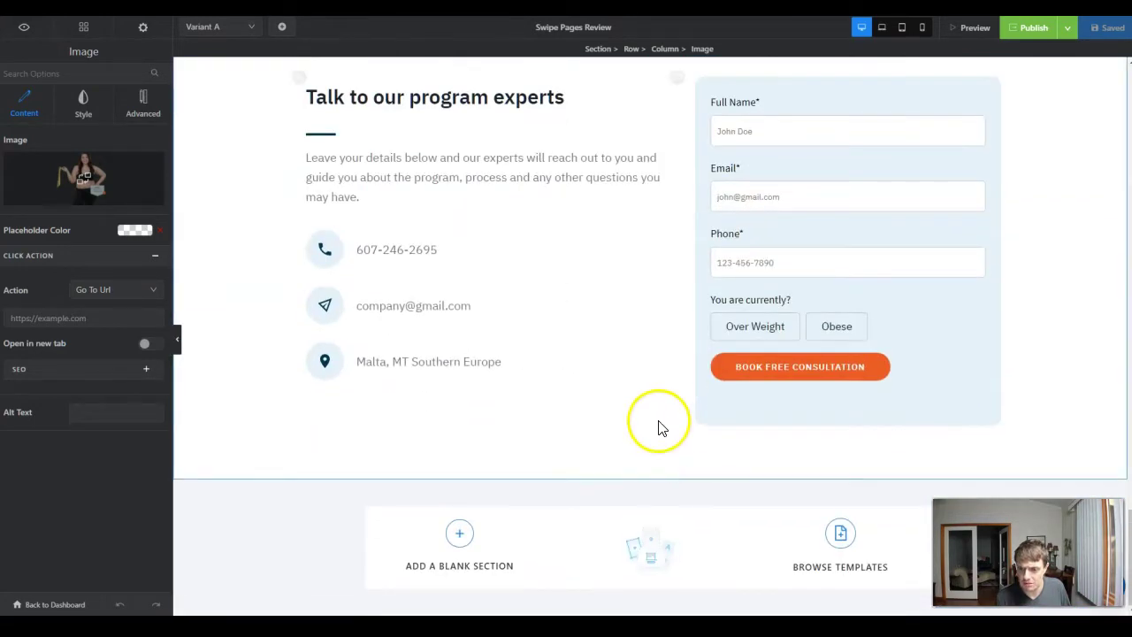
scroll(657, 425, "up", 8)
scroll(656, 418, "down", 8)
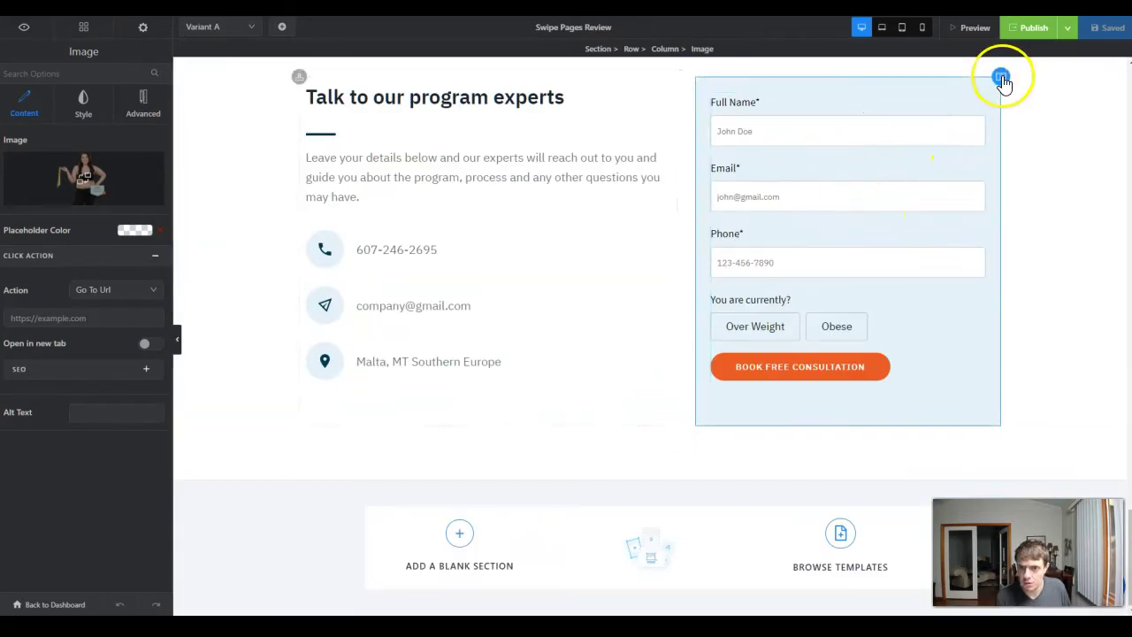
- Delete the "Talk to our program experts" section with its contact form
left_click(1003, 76)
scroll(519, 265, "up", 2)
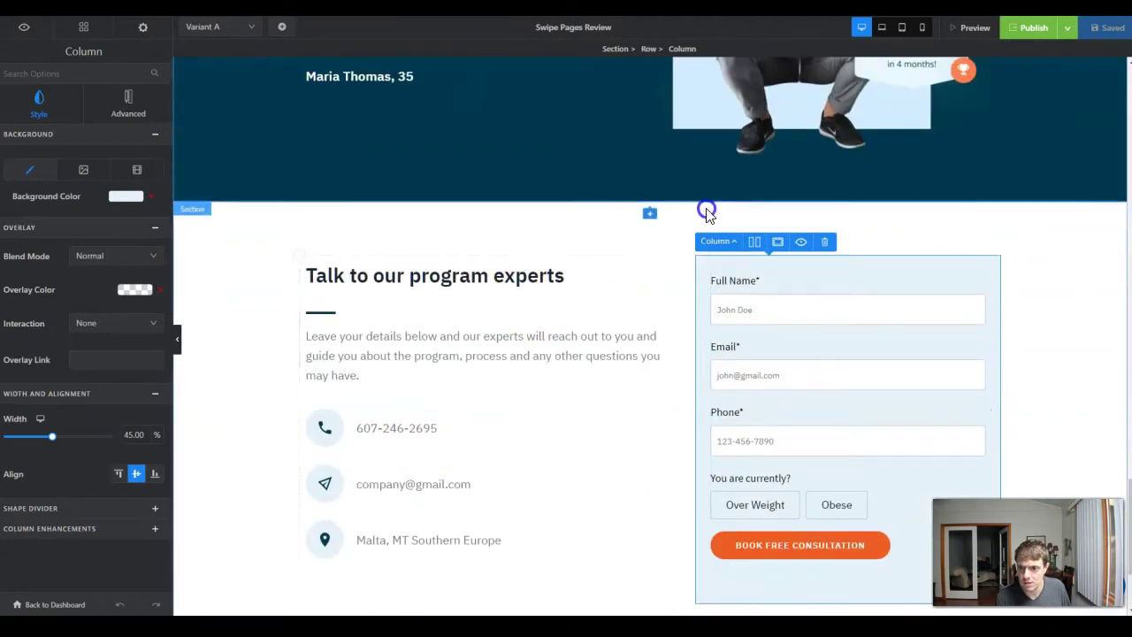
left_click(619, 228)
left_click(284, 216)
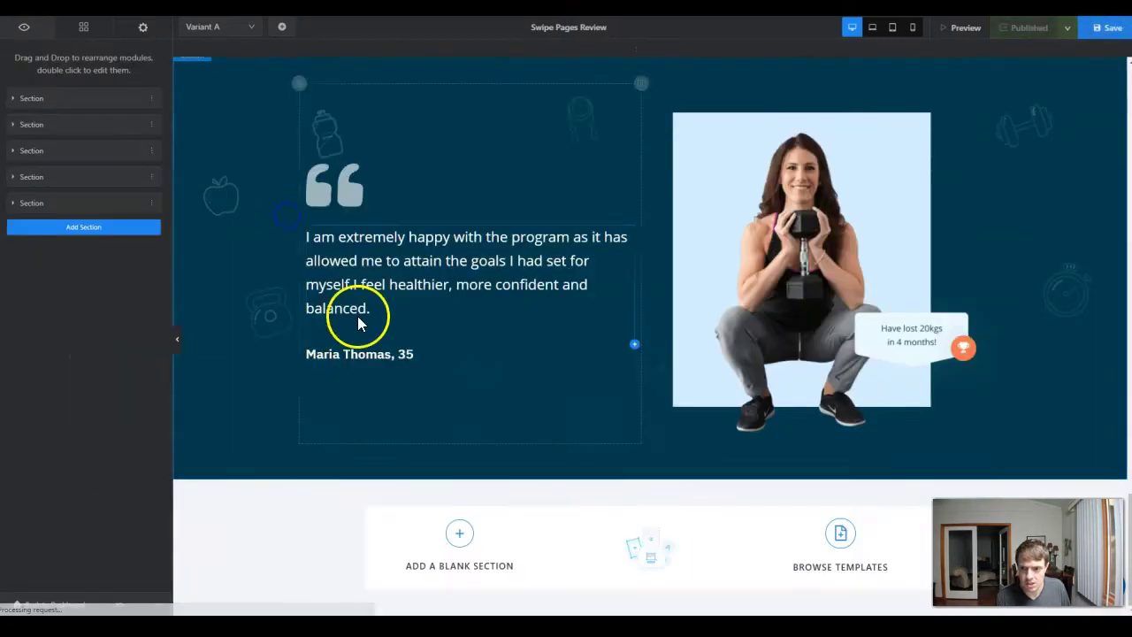
- Select the hero image of the woman and bring up the free image search to find a replacement
scroll(738, 354, "up", 10)
scroll(747, 350, "up", 5)
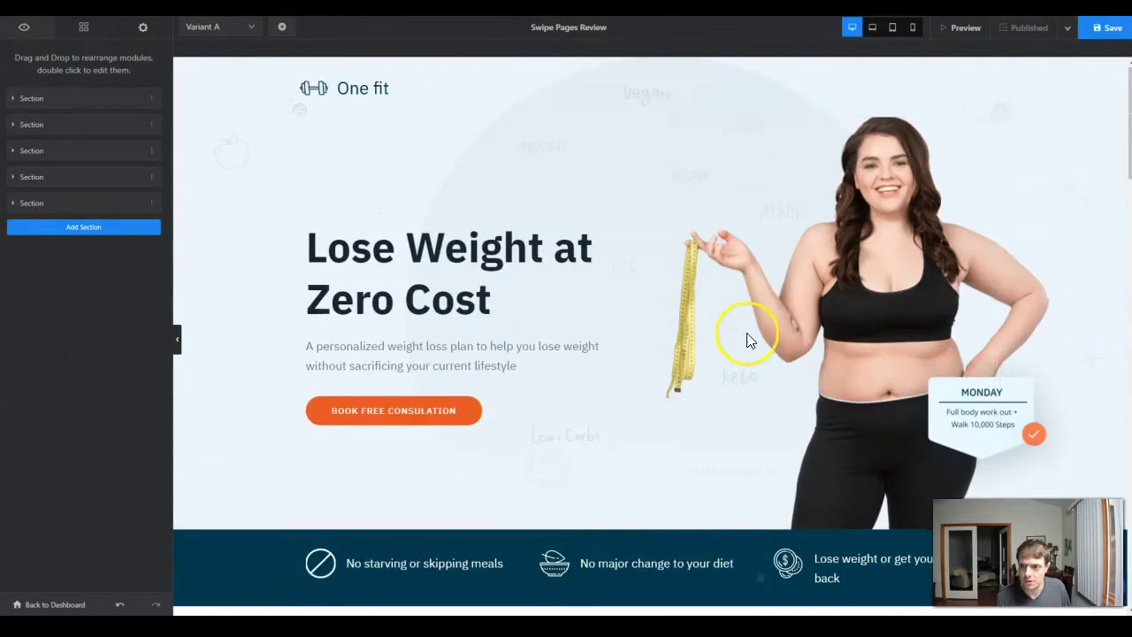
left_click(753, 263)
left_click(34, 193)
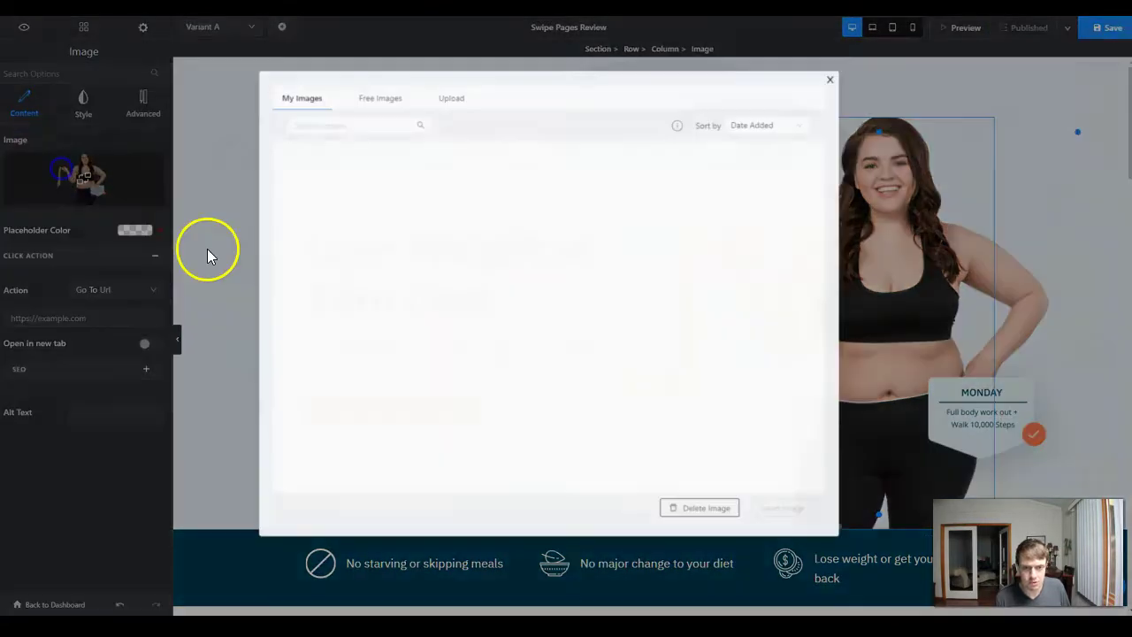
left_click(389, 98)
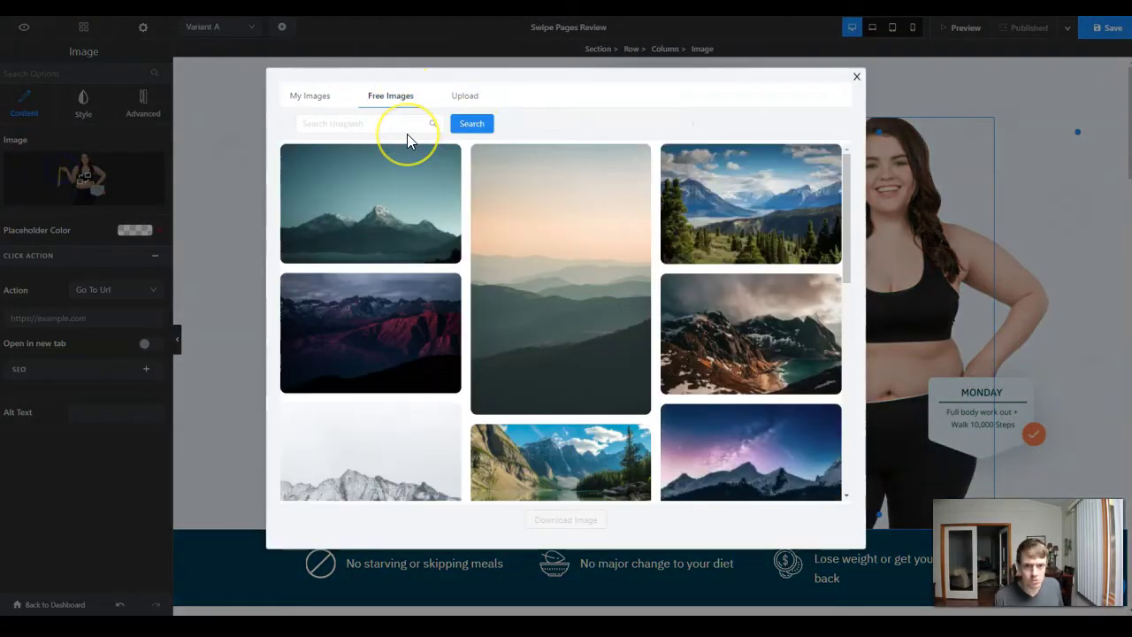
left_click(398, 122)
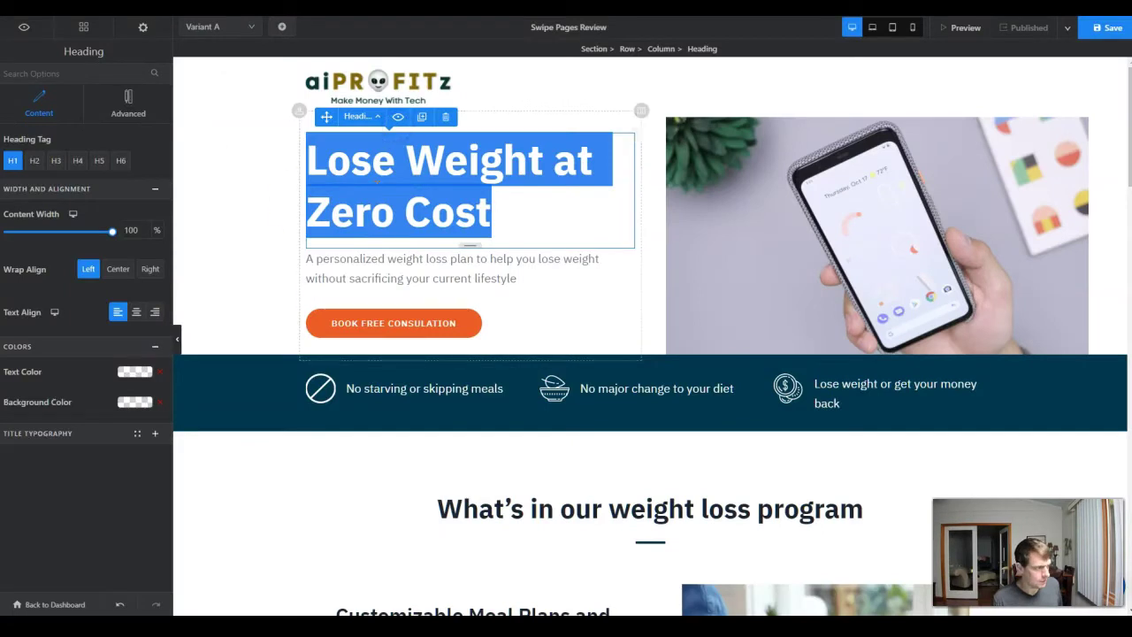
- Replace the hero heading with "Swipe Pages Review" and the text below it with "My Experience Building an Amp Page With Swipe Pages"
type("Swip")
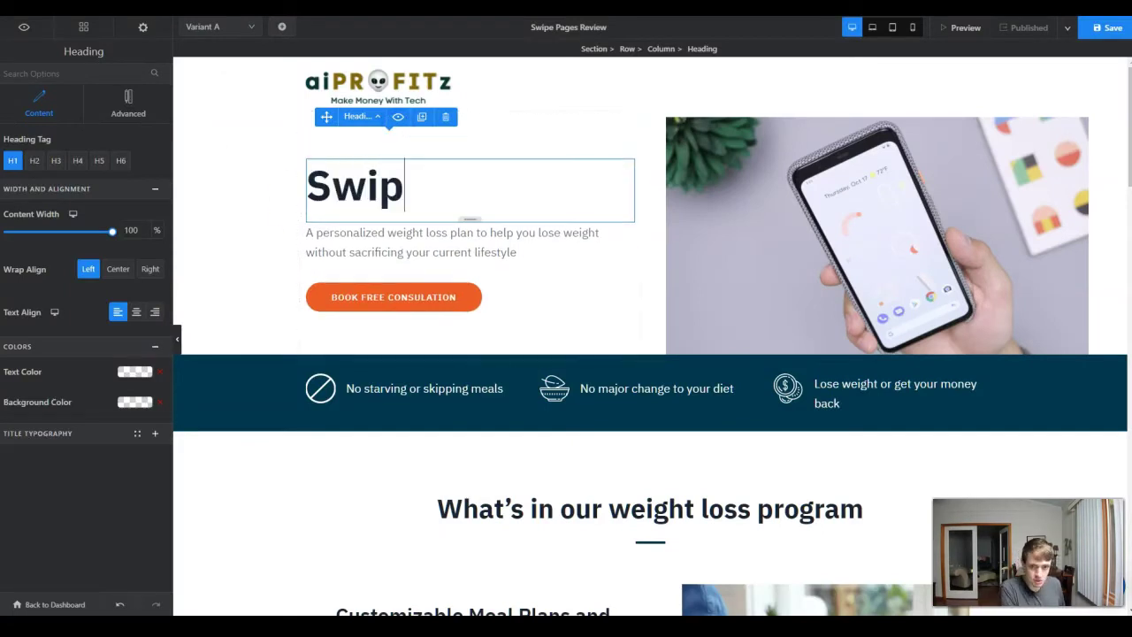
type("e Pages Review")
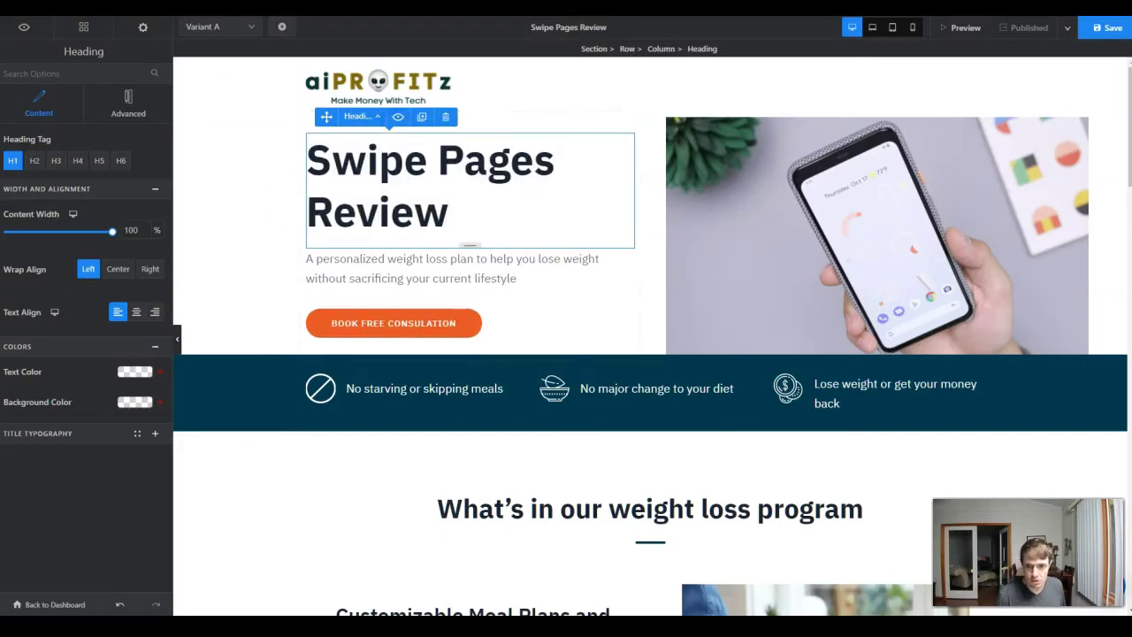
left_click(350, 259)
type("My")
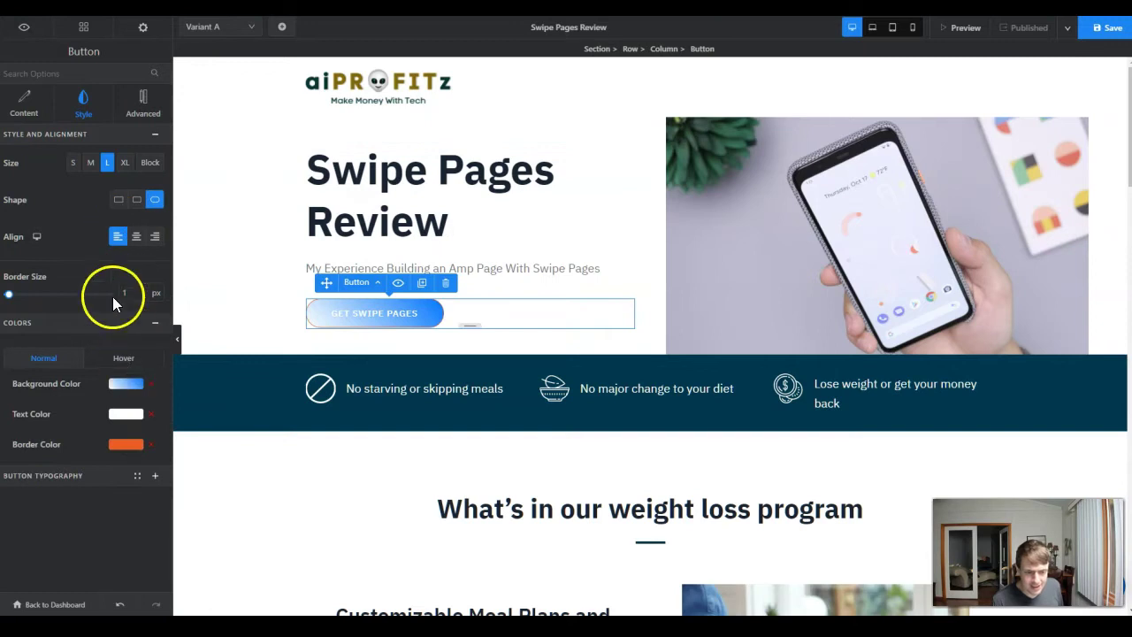
- Change the Get Swipe Pages button's background from a gradient to solid blue, hex 2E25ED
left_click(118, 384)
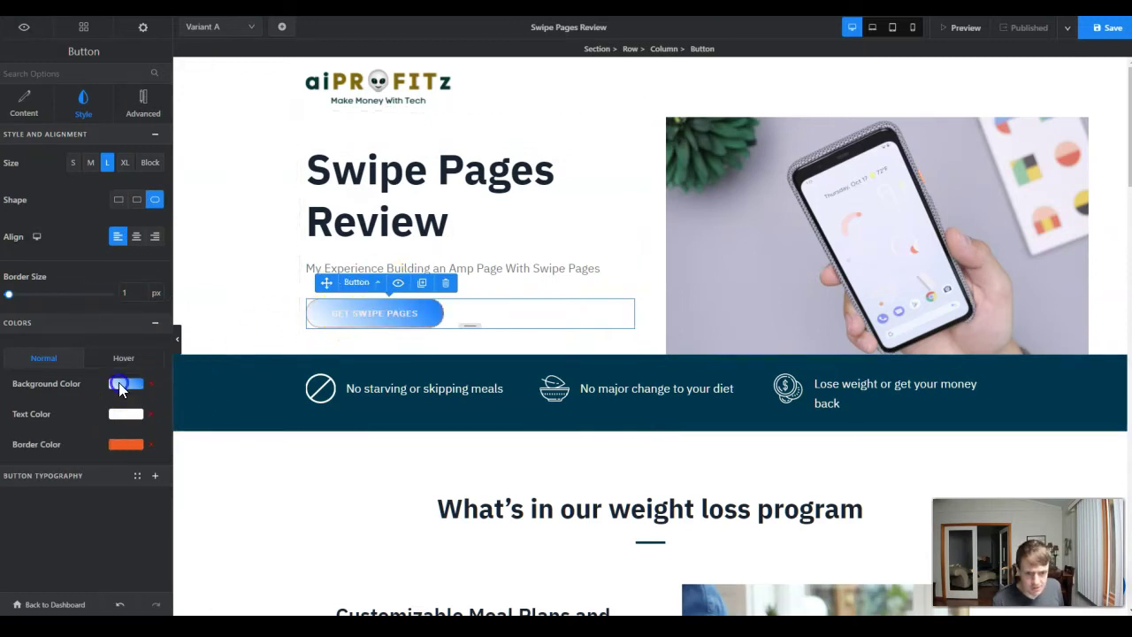
left_click(81, 477)
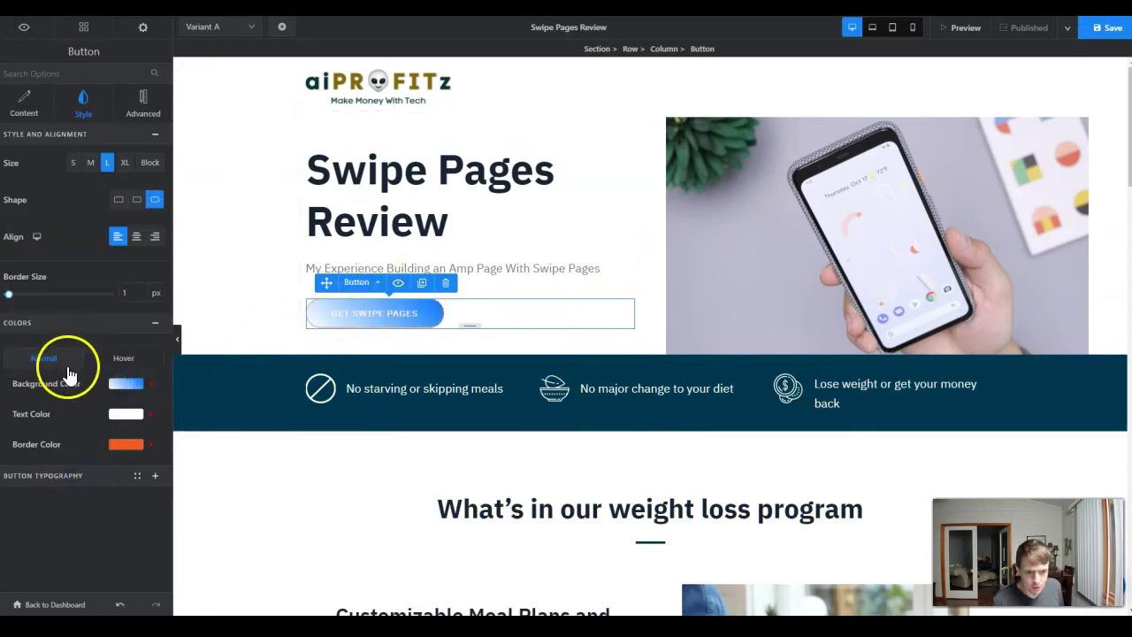
left_click(115, 386)
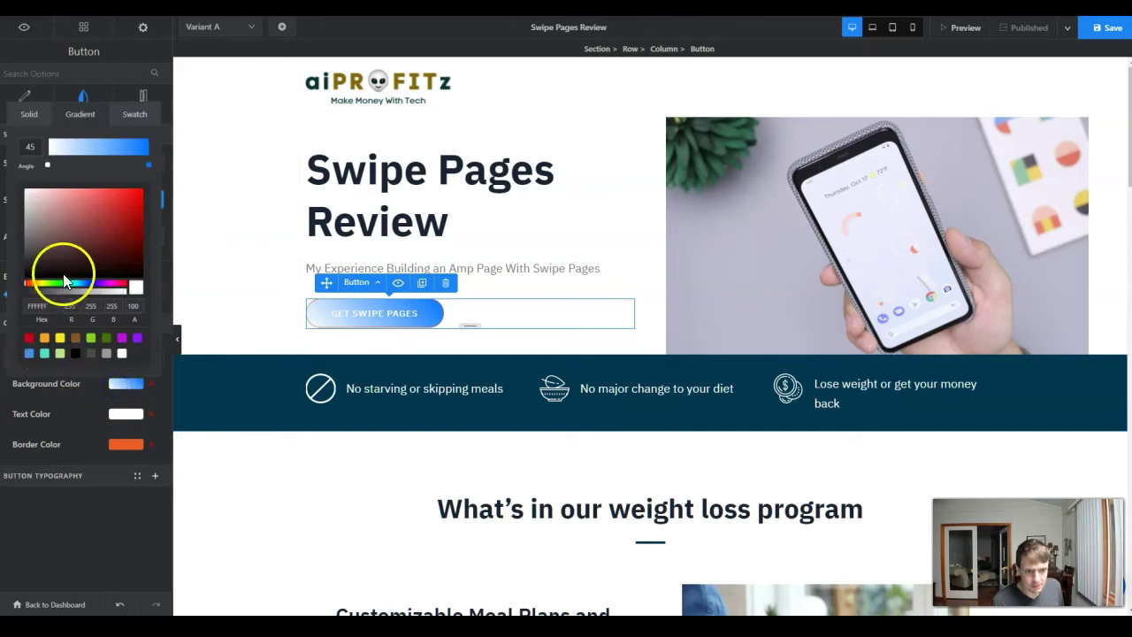
left_click(35, 114)
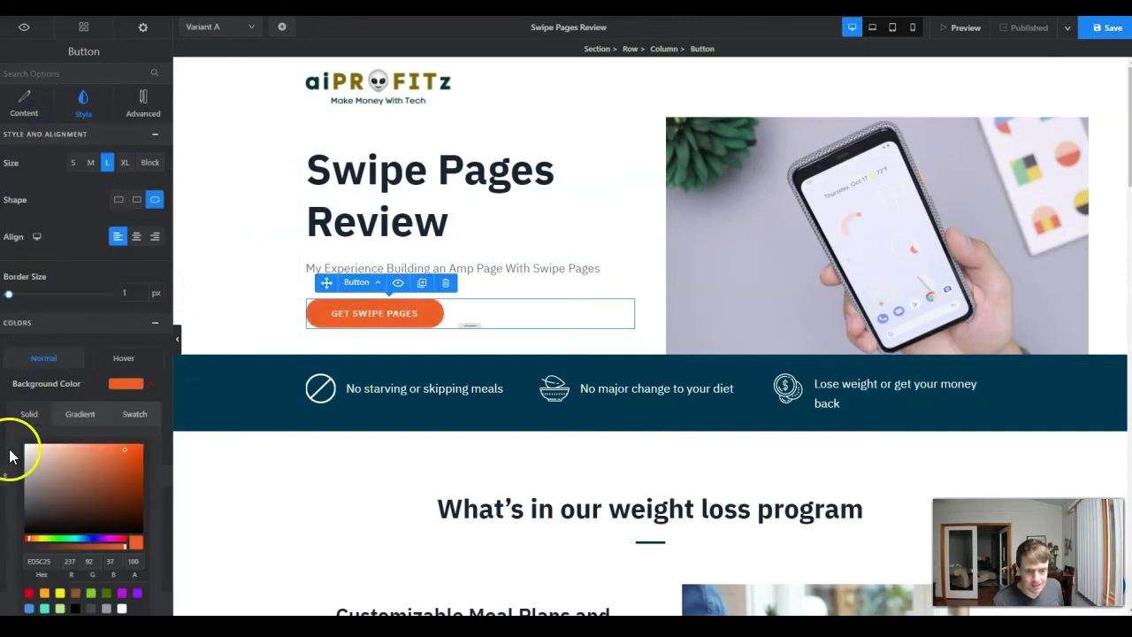
left_click(93, 538)
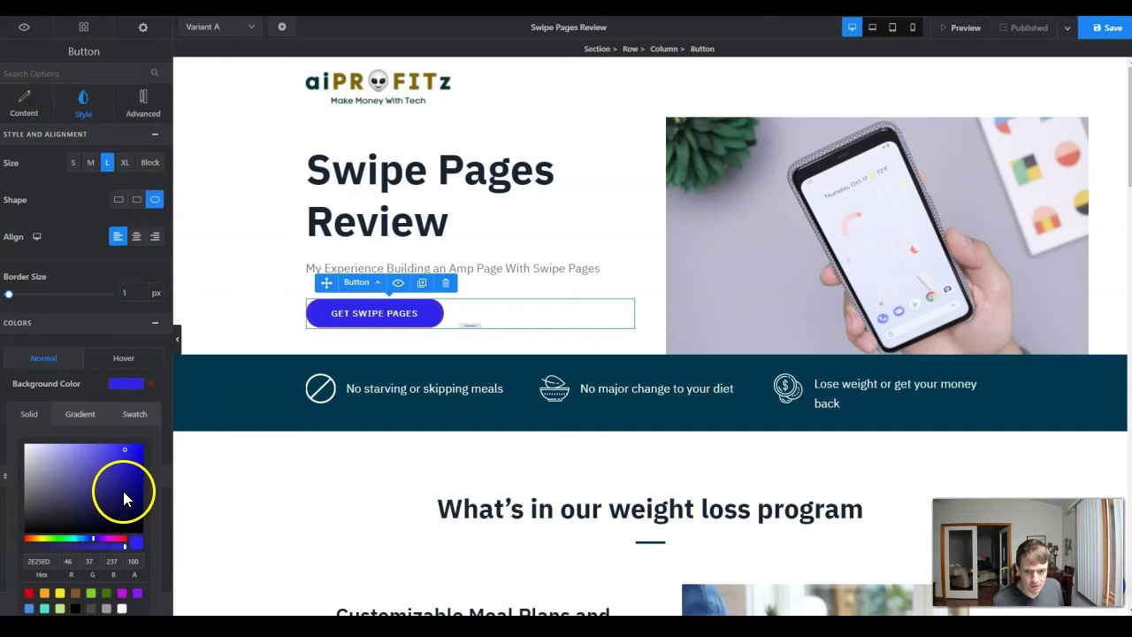
left_click(81, 384)
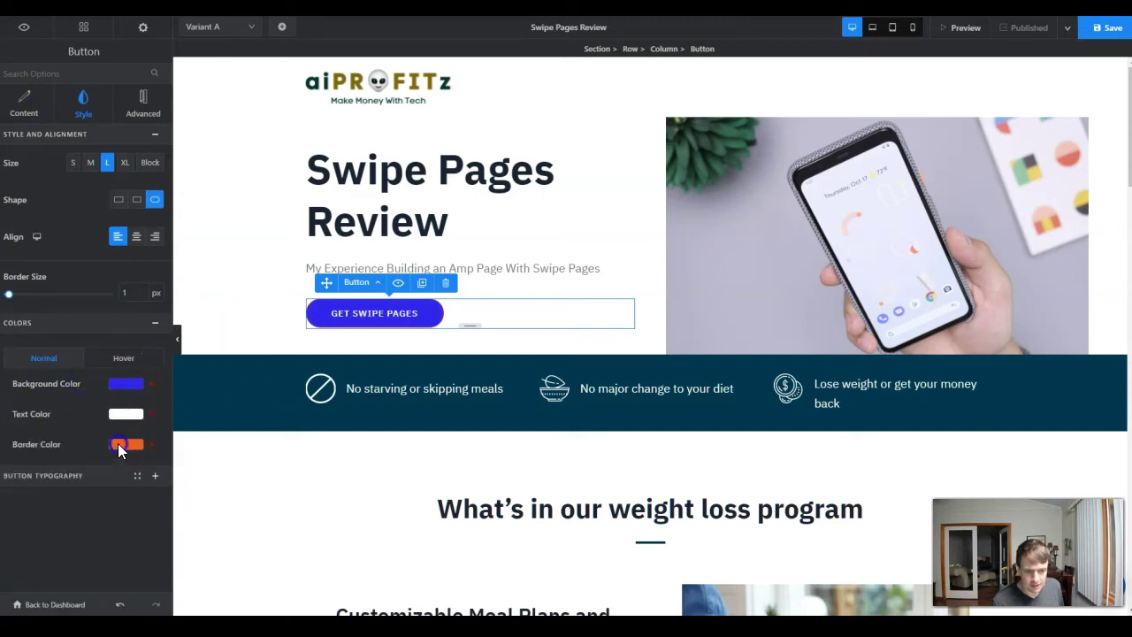
- Set the border color of the Get Swipe Pages button to black from the swatches
left_click(119, 445)
left_click(139, 534)
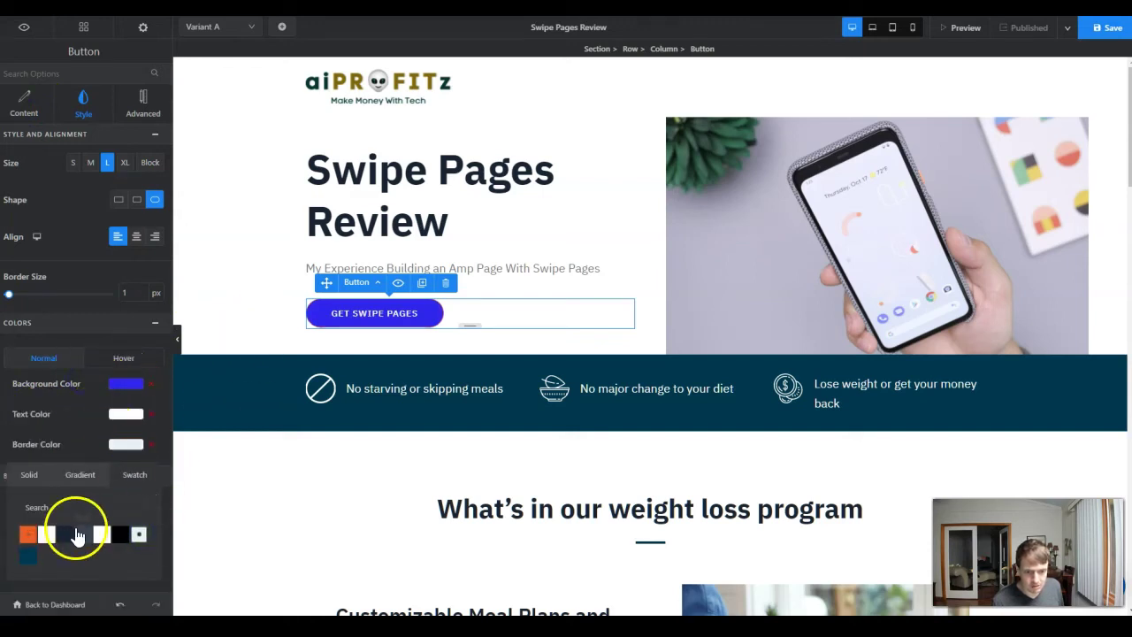
left_click(72, 446)
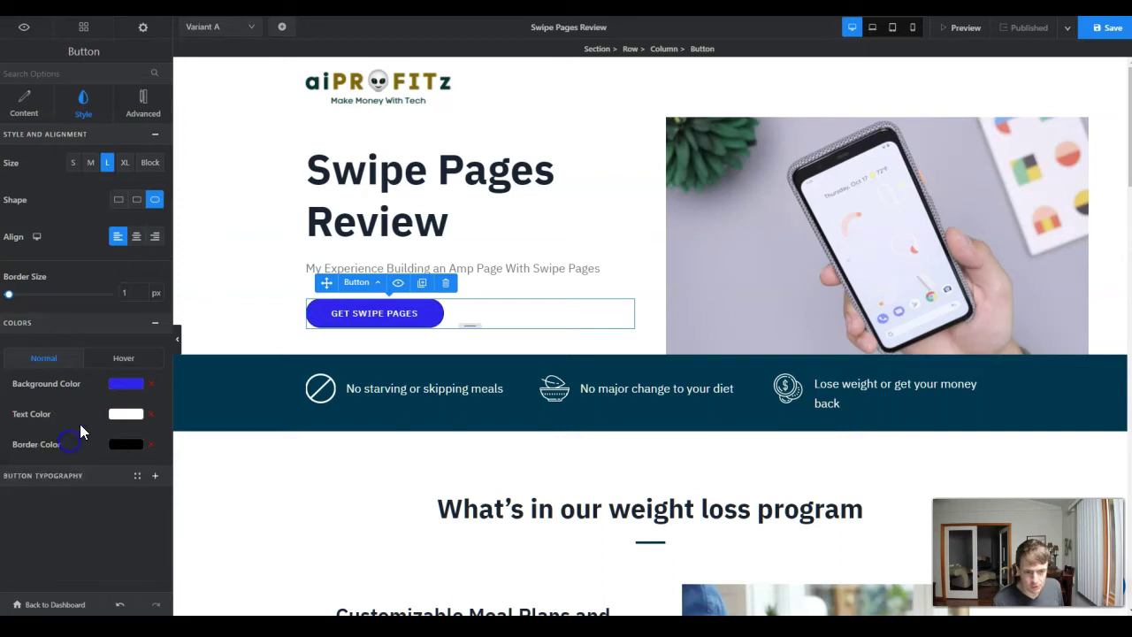
- Change the Get Swipe Pages button's hover text color from the orange swatch to a solid dark blue
left_click(123, 358)
left_click(125, 430)
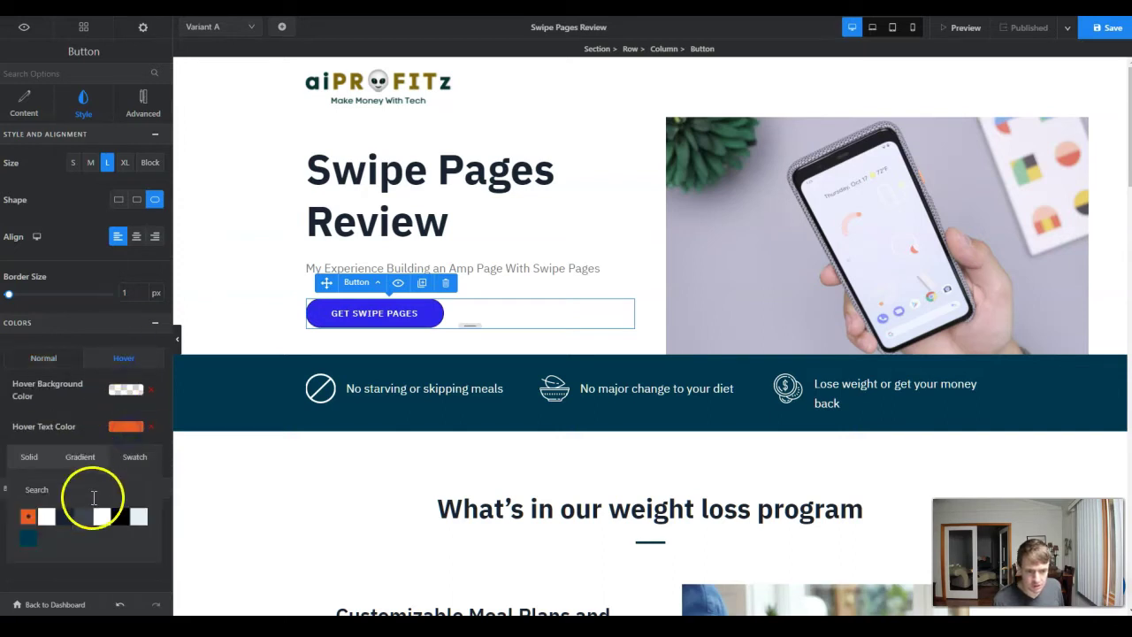
left_click(26, 461)
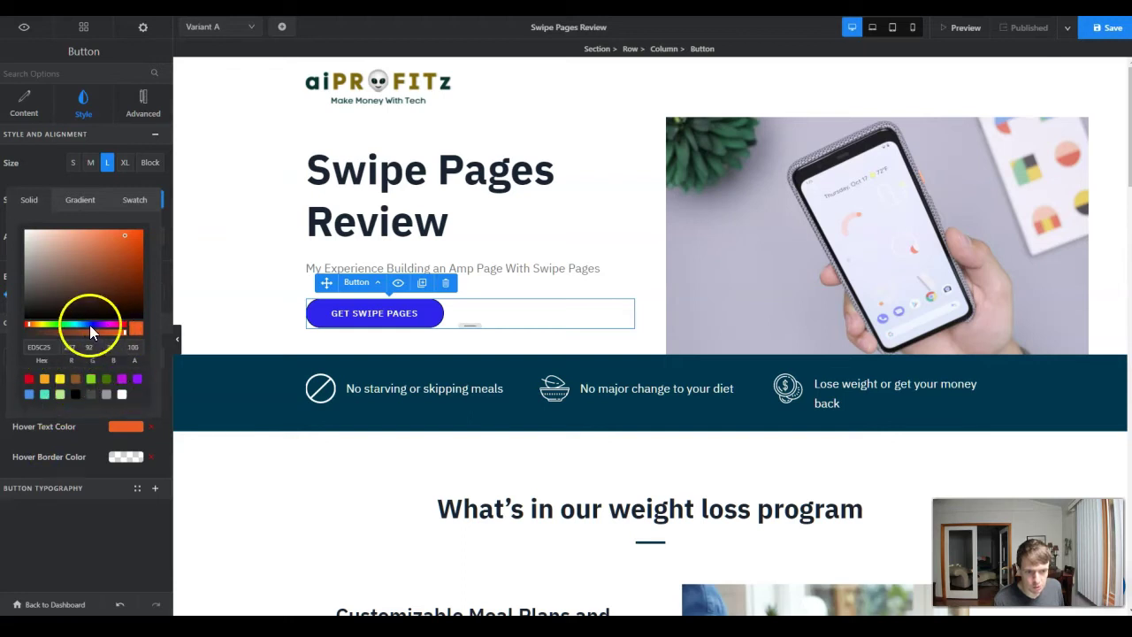
left_click_drag(90, 324, 97, 325)
left_click(130, 259)
left_click(389, 326)
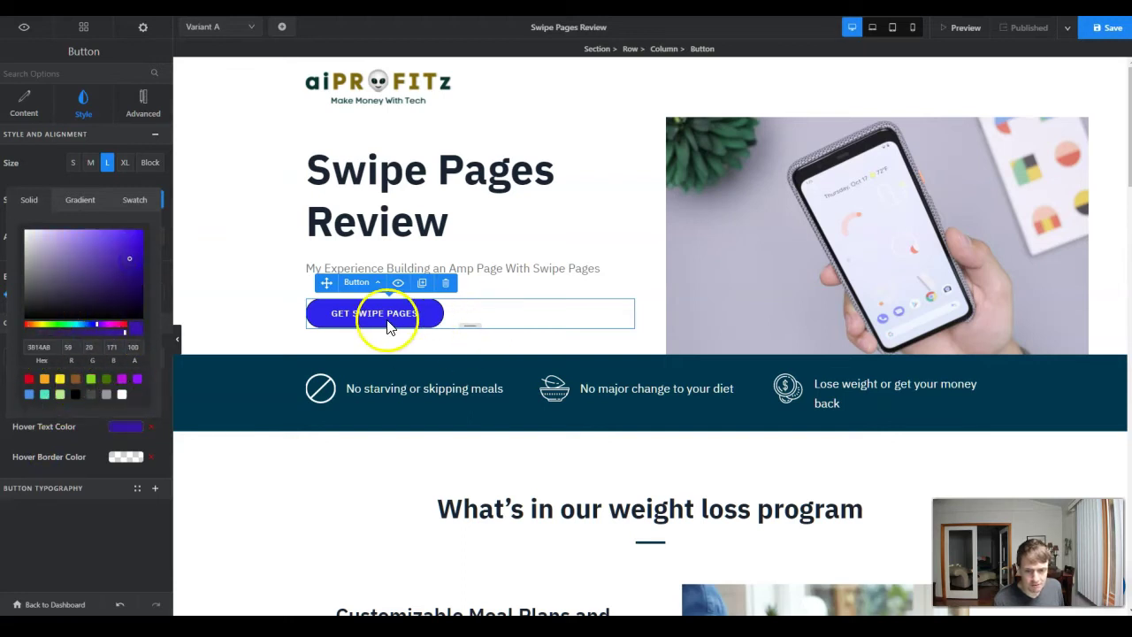
left_click(92, 325)
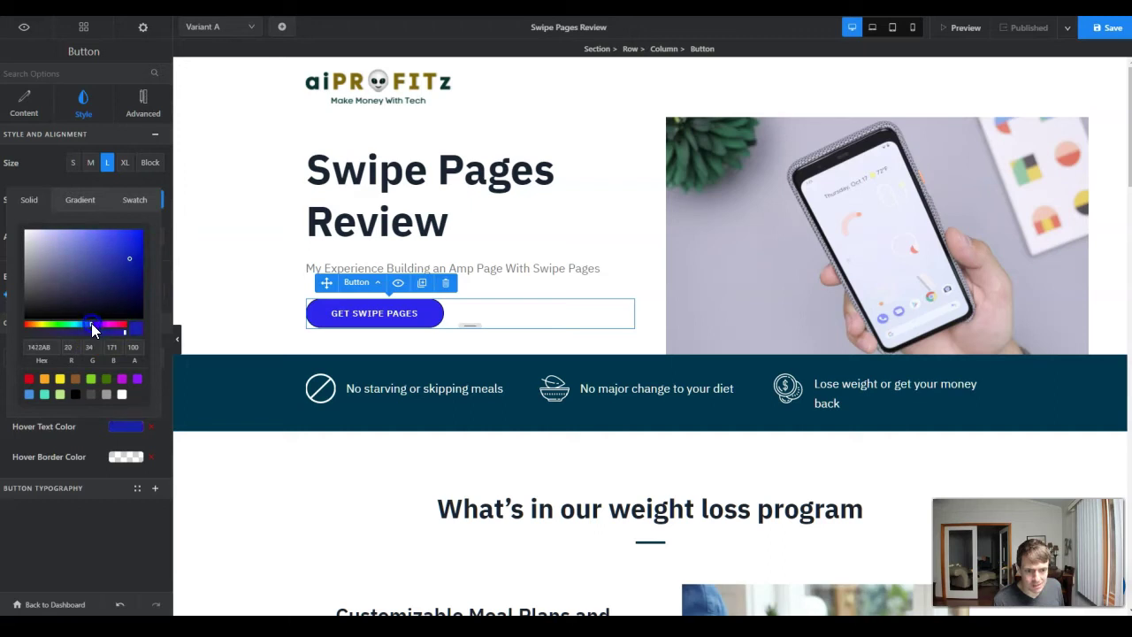
left_click(91, 511)
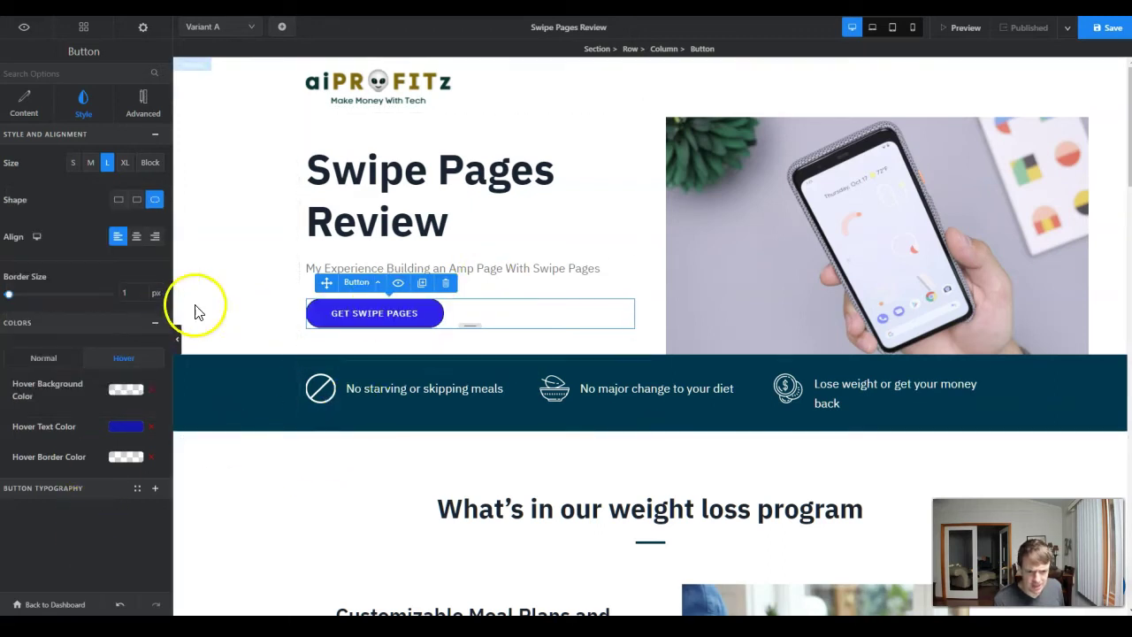
left_click(377, 328)
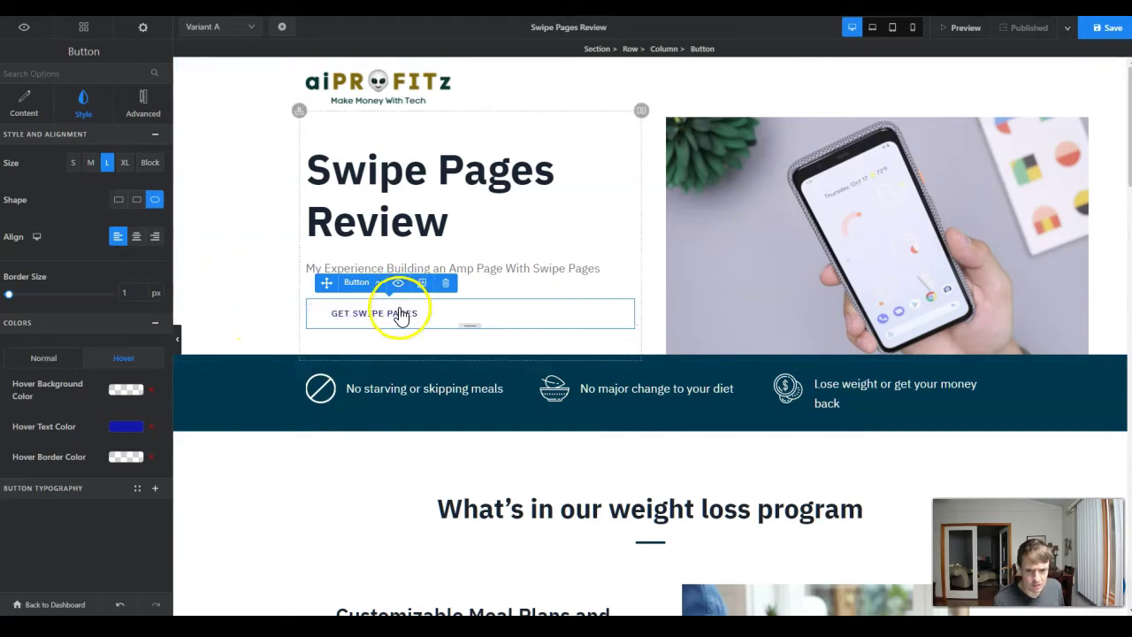
left_click(47, 110)
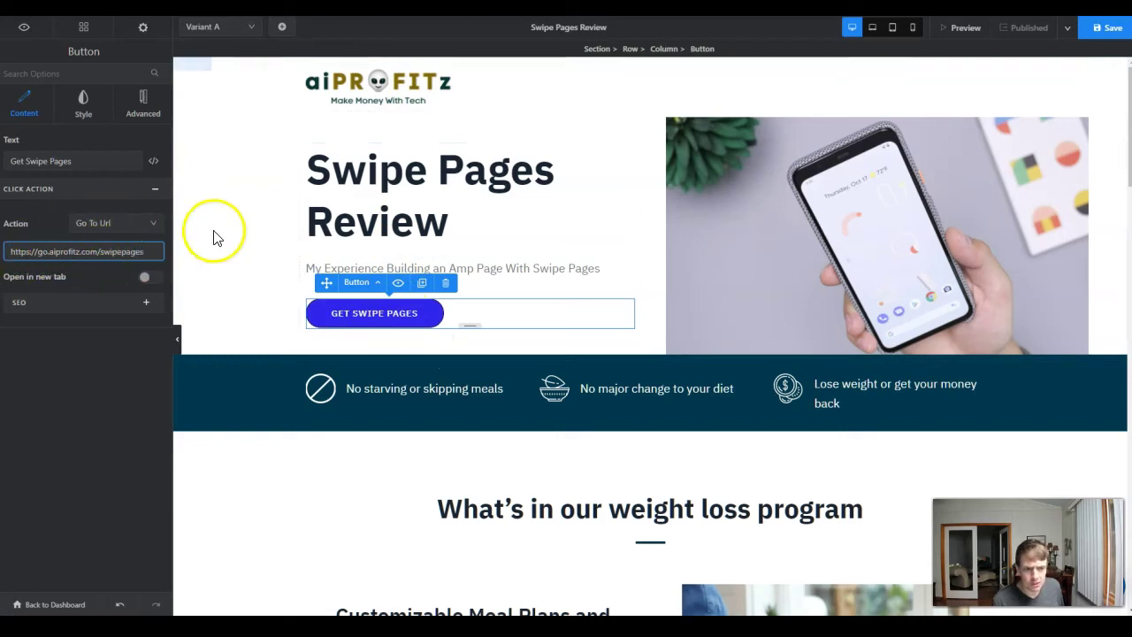
left_click(363, 328)
left_click(481, 222)
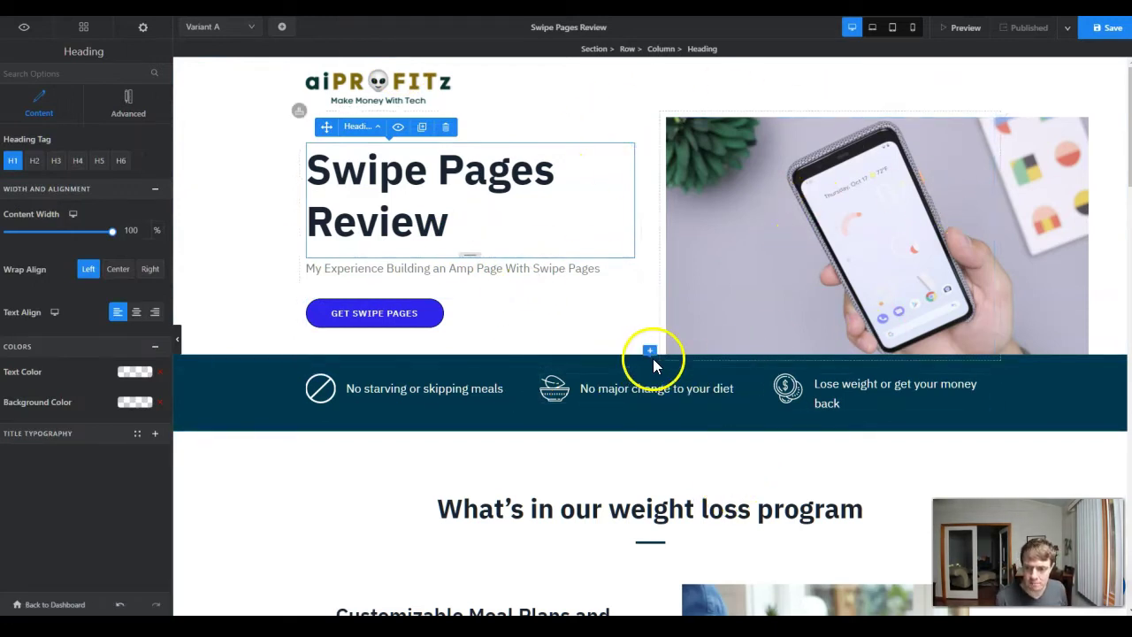
left_click(915, 193)
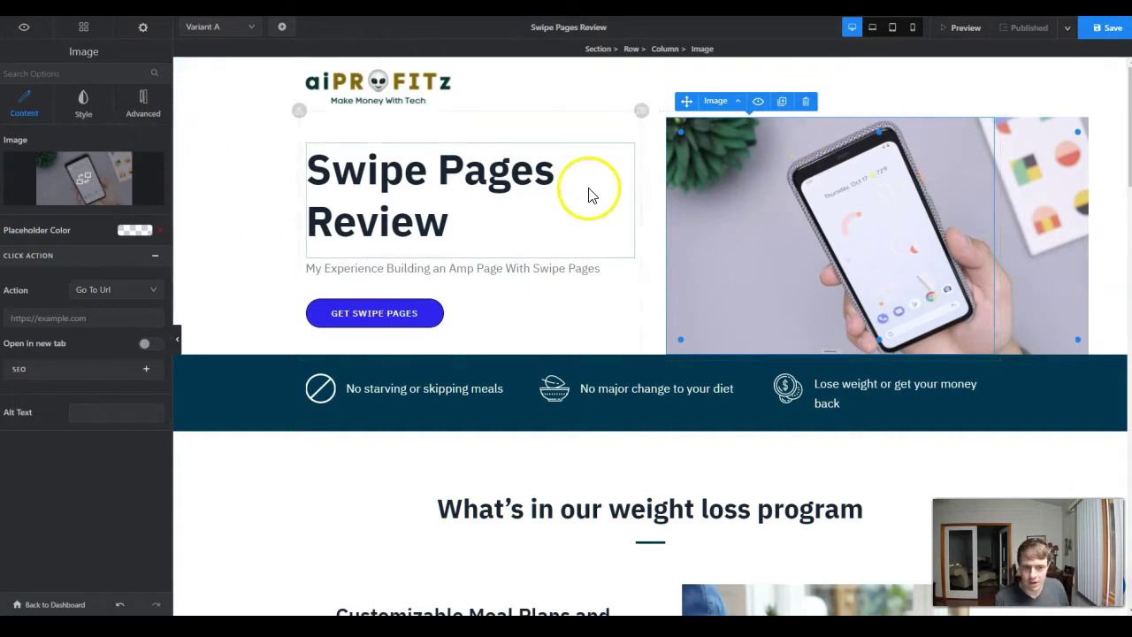
left_click(806, 101)
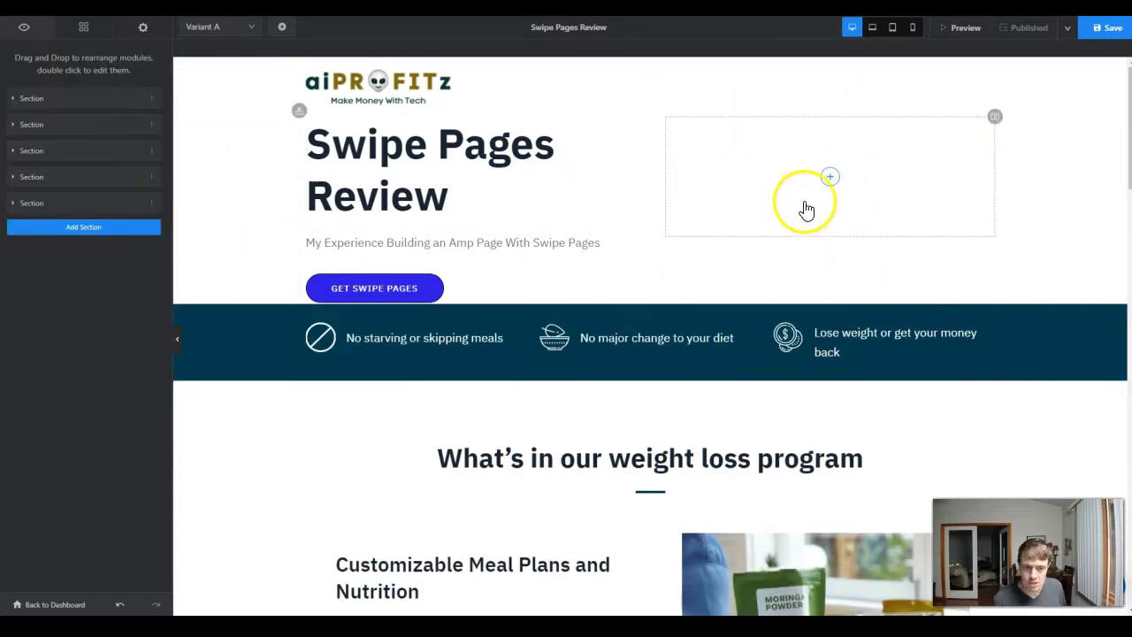
left_click(81, 28)
left_click(80, 76)
left_click_drag(172, 349, 823, 173)
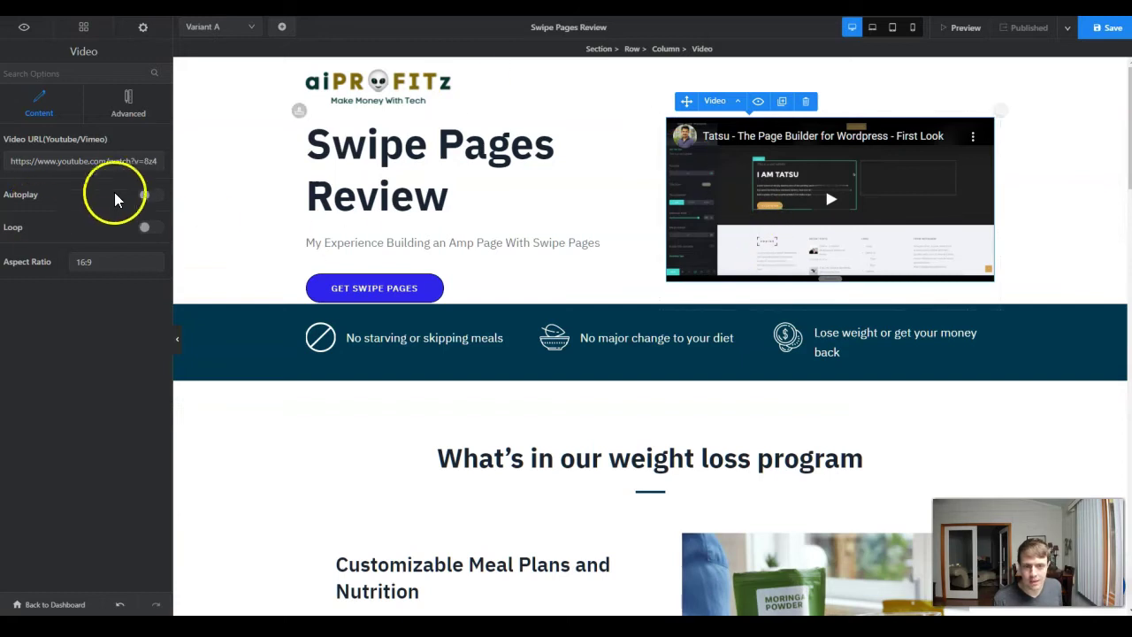
triple_click(118, 164)
type("https://www.youtube.com/watch?v=EV1MUT2KJTI")
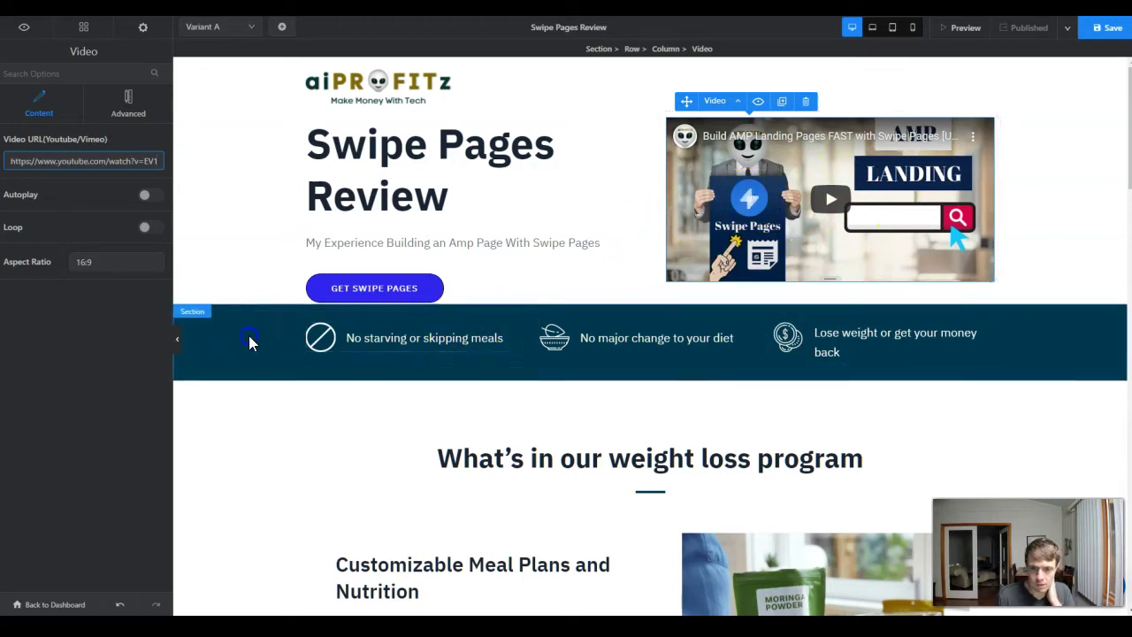
- Give the teal features section below the hero a gradient background running from near-black 0D0D0D to dark blue at 45 degrees
left_click(246, 352)
left_click(125, 198)
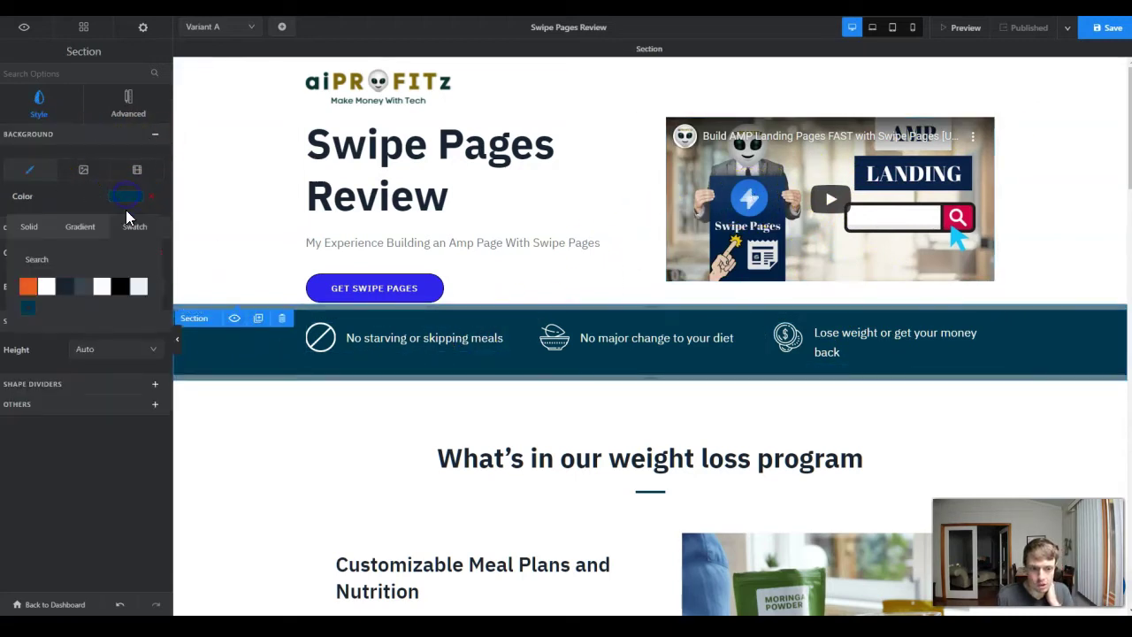
left_click(79, 229)
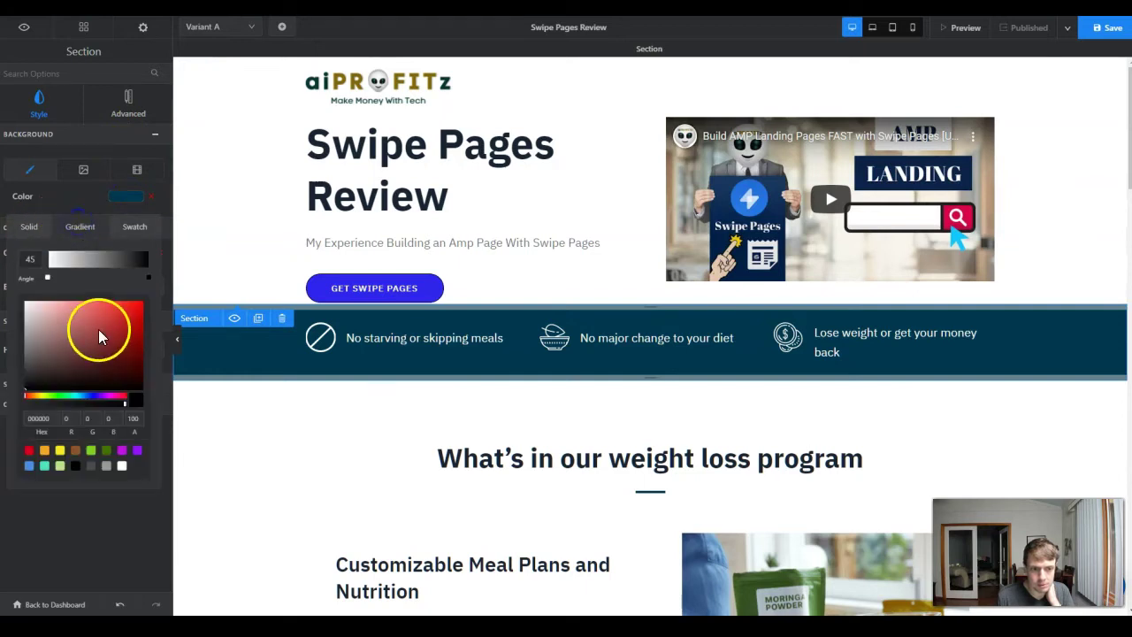
left_click(97, 398)
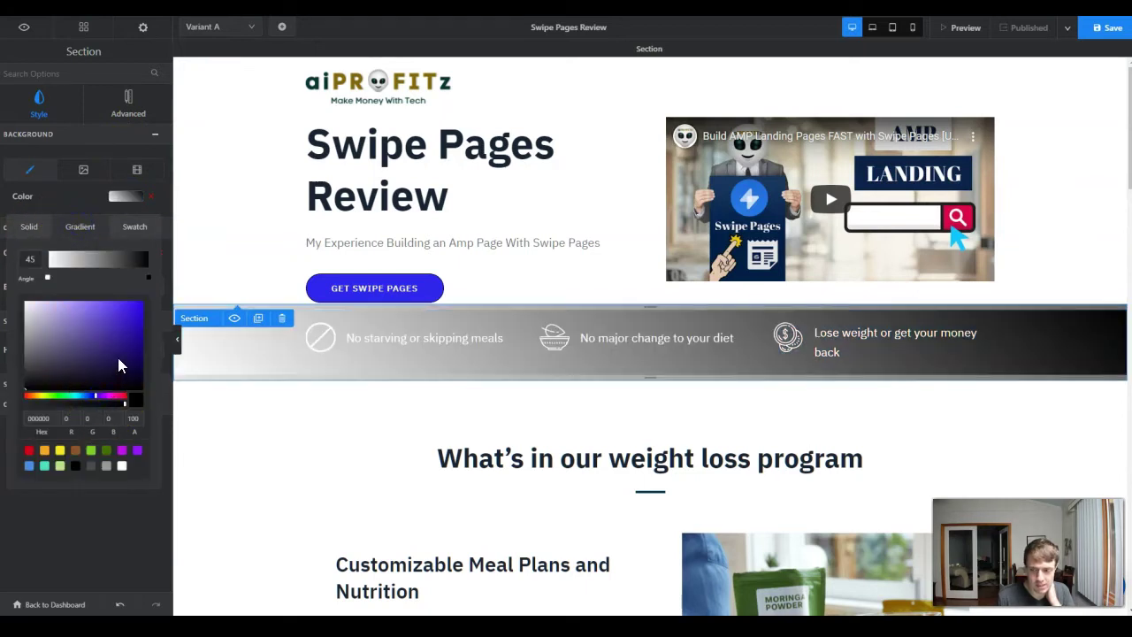
left_click(120, 342)
left_click(107, 277)
left_click(122, 196)
left_click(70, 231)
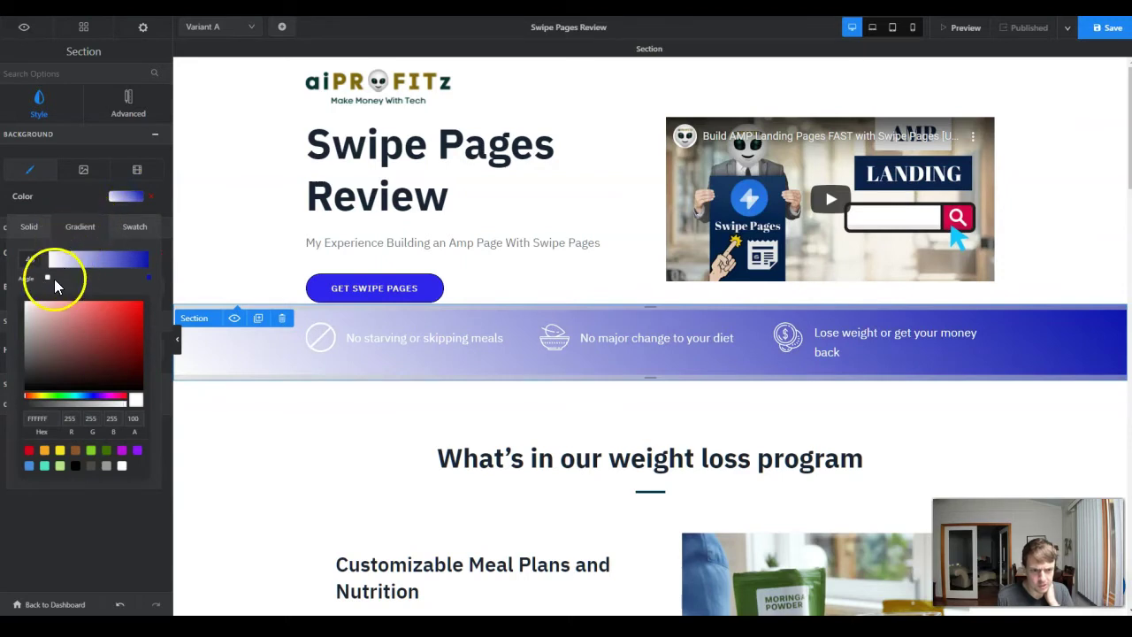
mouse_move(47, 385)
left_mouse_down()
mouse_move(29, 395)
mouse_move(25, 376)
mouse_move(16, 391)
left_mouse_up()
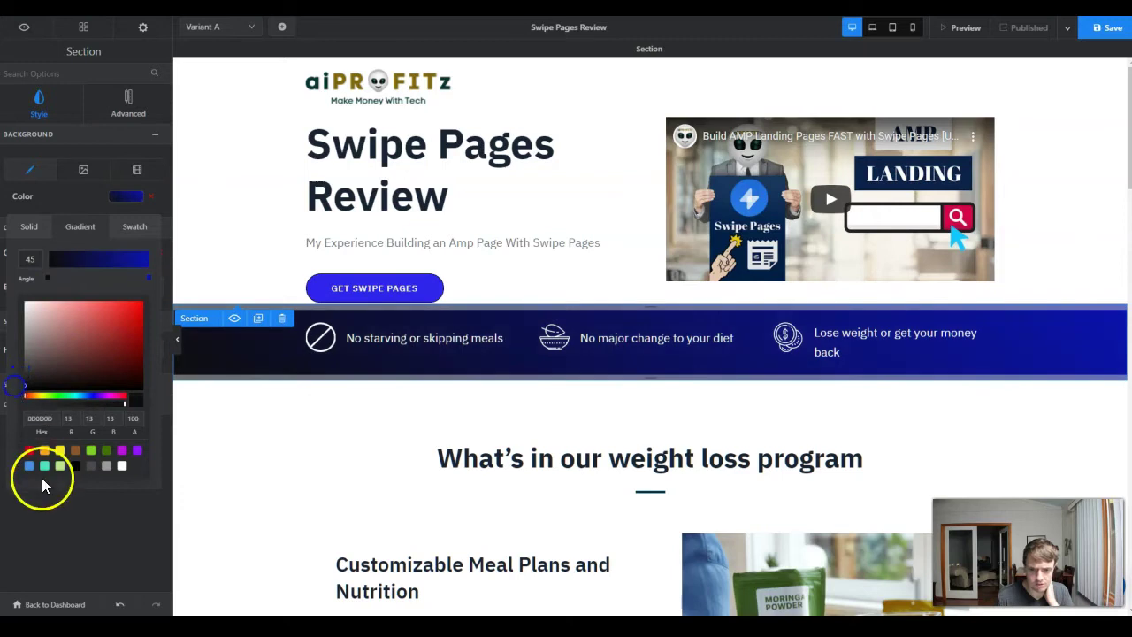
left_click(82, 521)
- Set the text color of the "Swipe Pages Review" heading to a solid dark blue
double_click(421, 144)
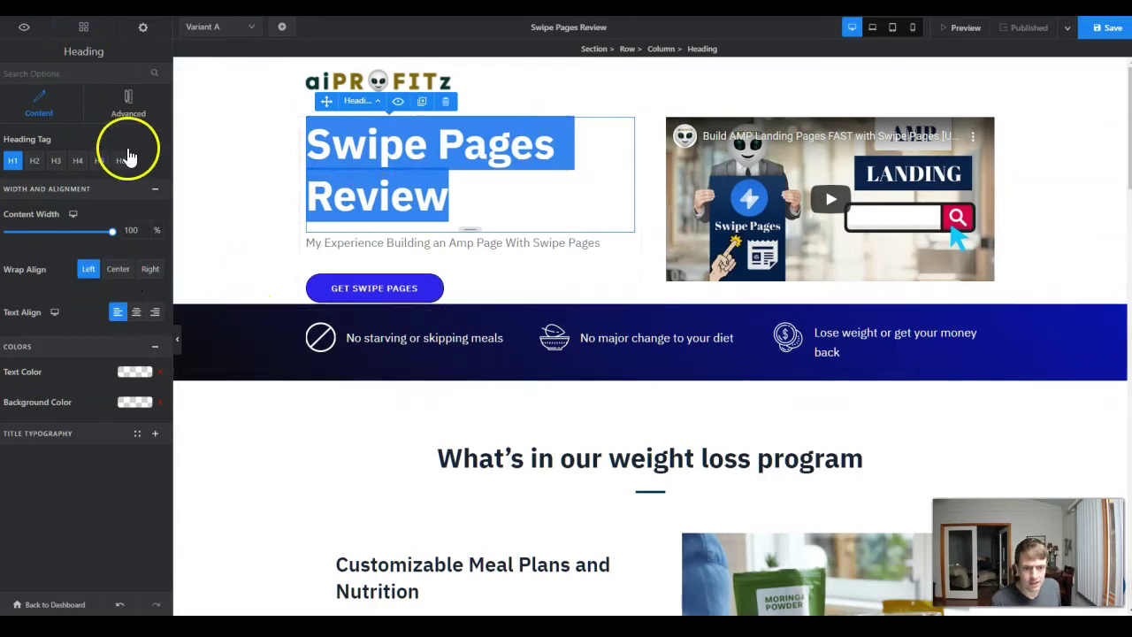
left_click(133, 371)
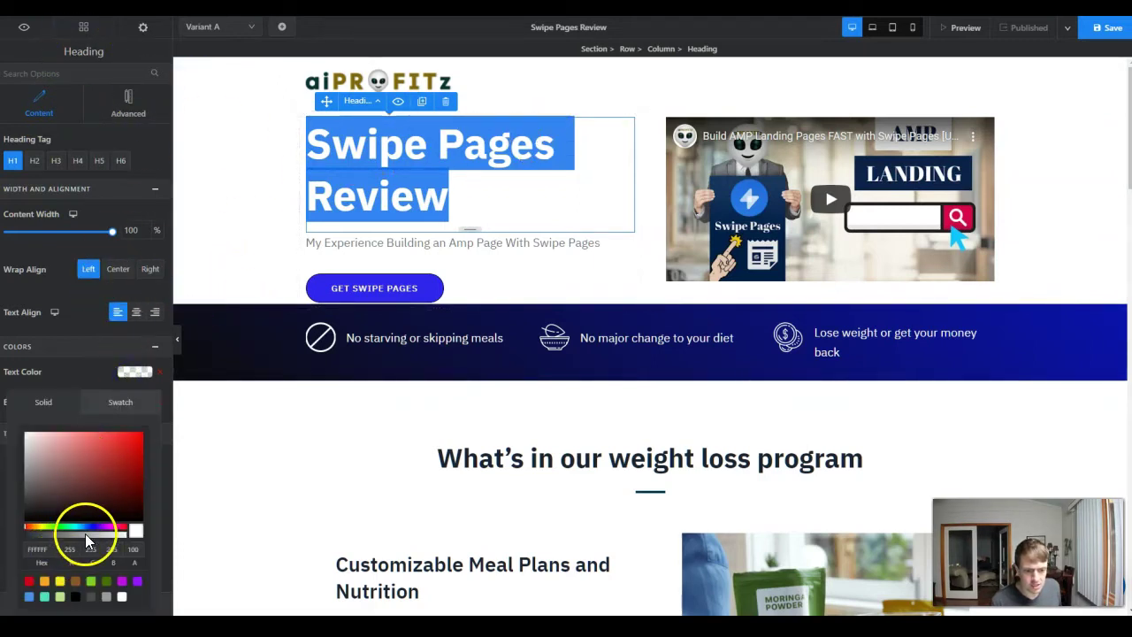
left_click_drag(85, 534, 93, 525)
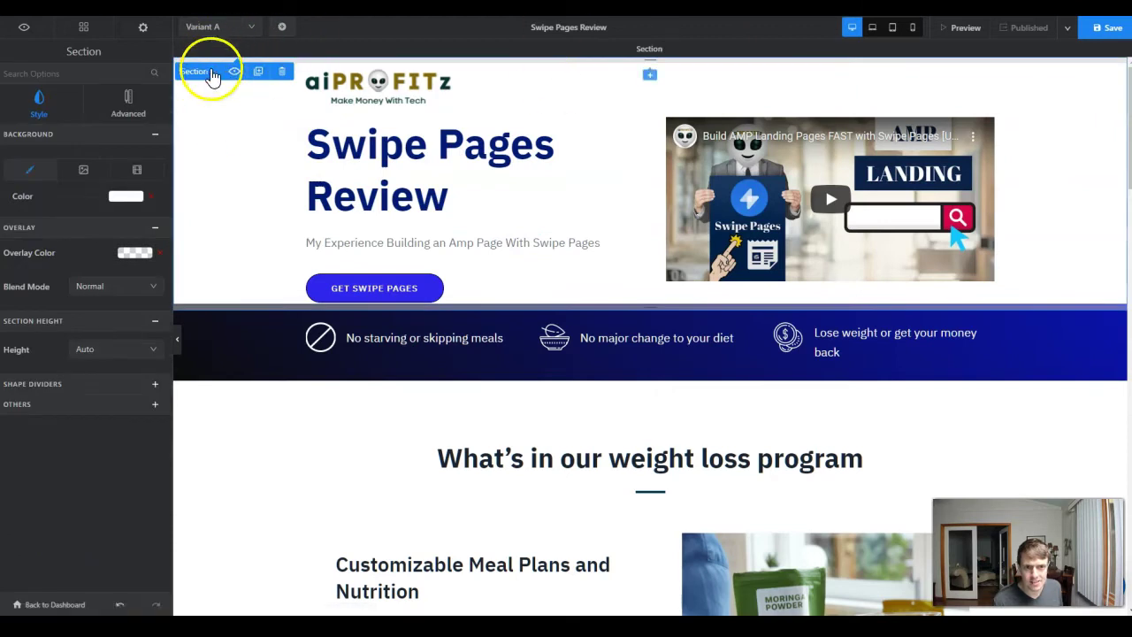
- Set the hero section's bottom margin to 15 px
left_click(133, 104)
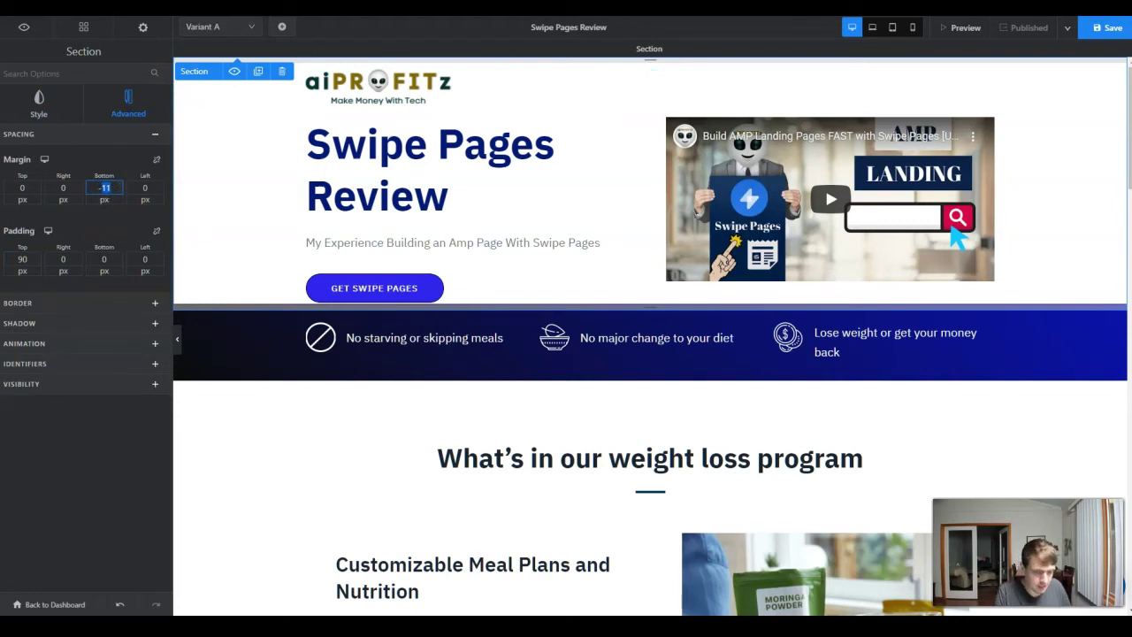
type("-4")
key("BackSpace")
type("15")
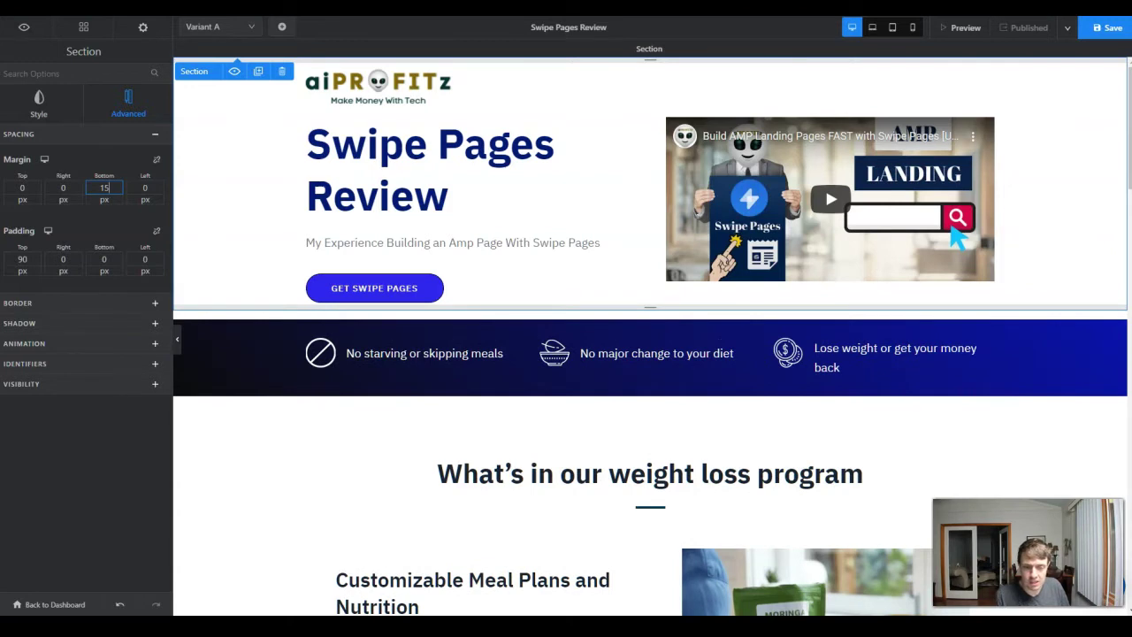
left_click(610, 168)
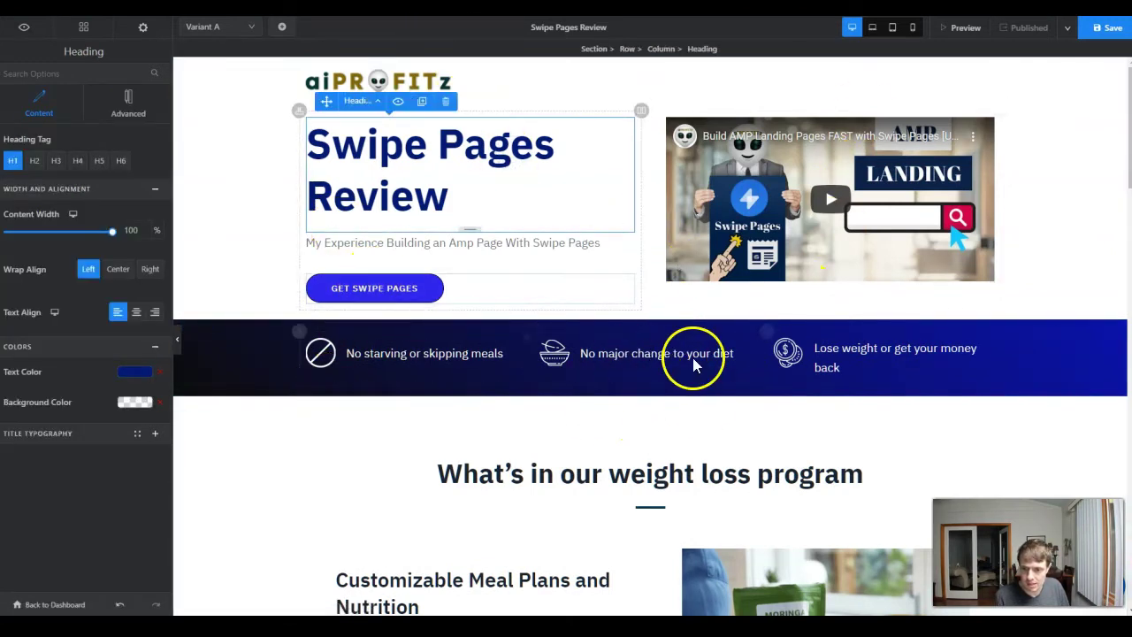
- Retitle the "No starving or skipping meals" card "Fast Loading" and replace its image with a lightning bolt icon
left_click(396, 354)
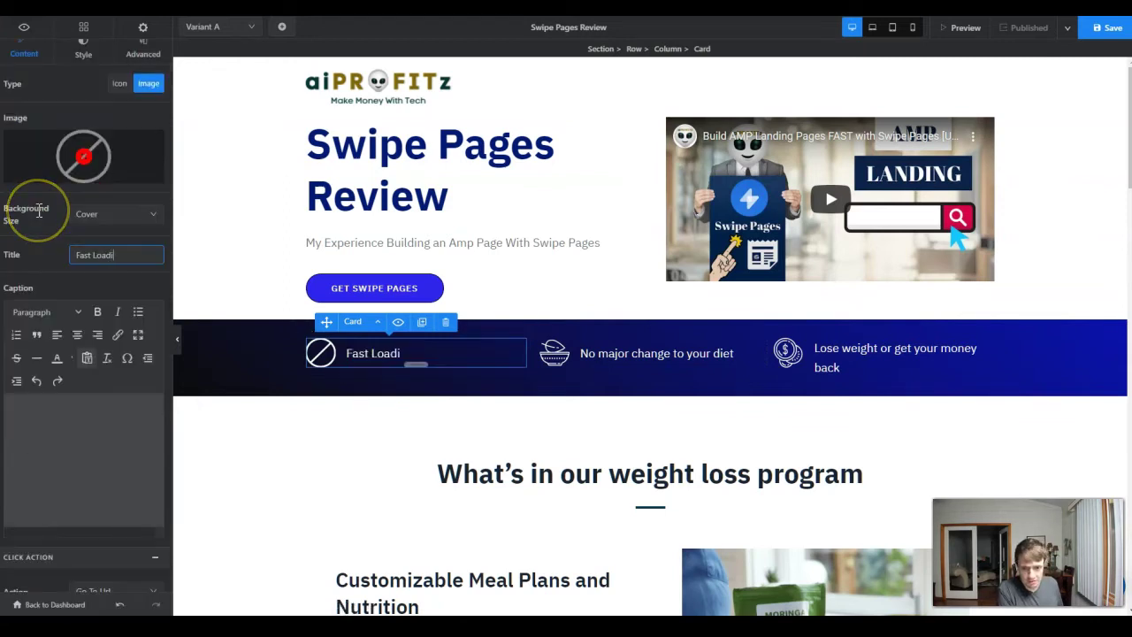
left_click(83, 156)
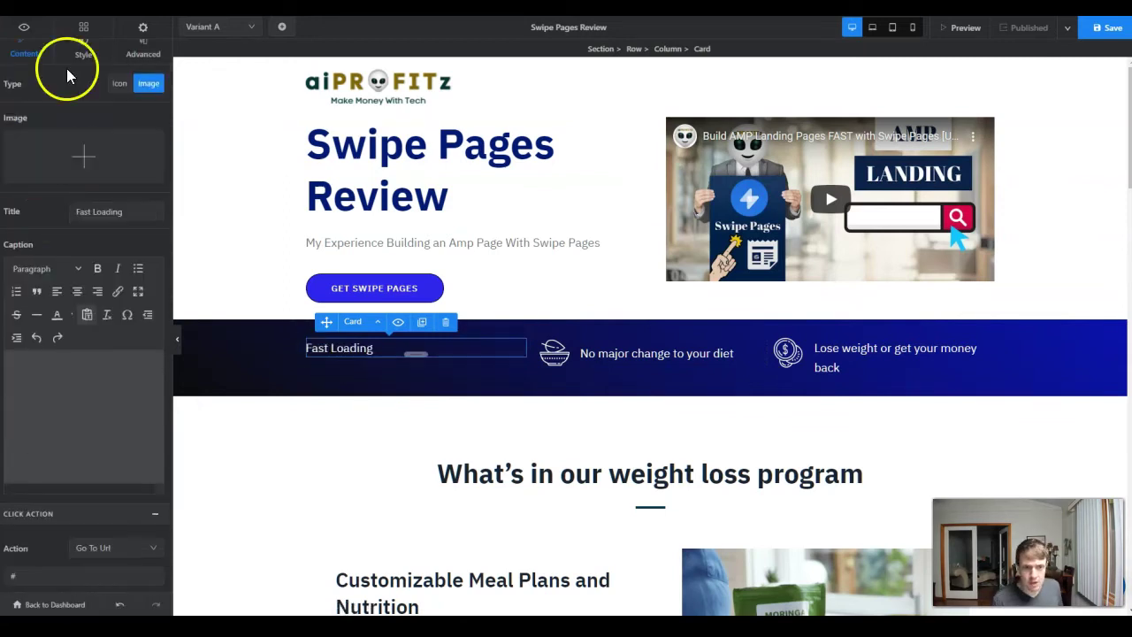
left_click(120, 83)
left_click(148, 126)
left_click(356, 126)
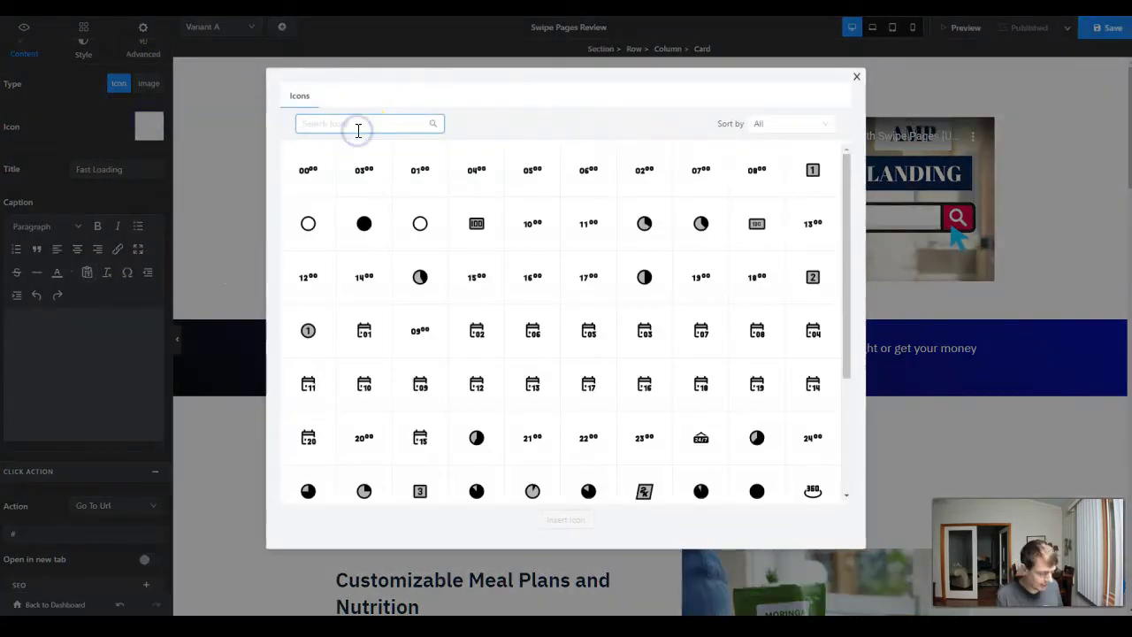
type("light")
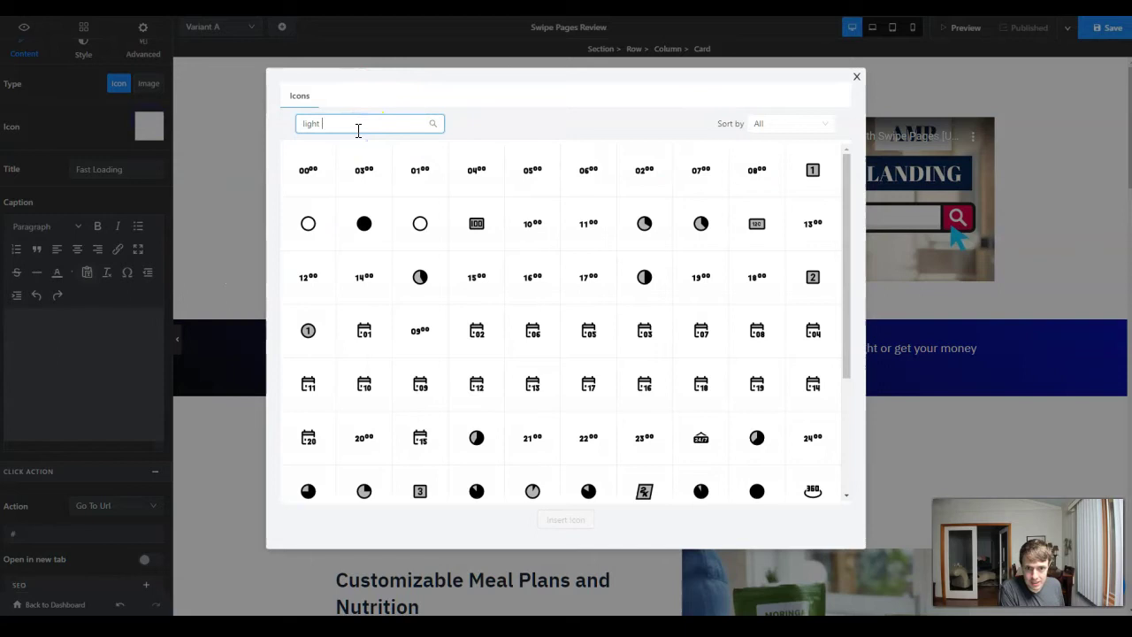
type("ning")
left_click(597, 175)
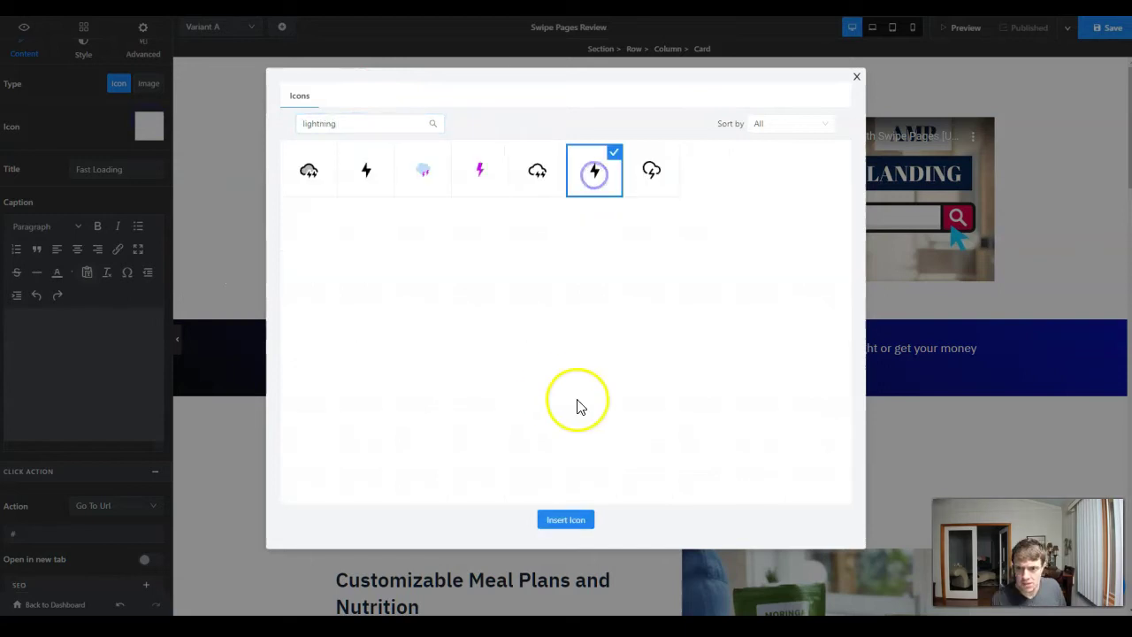
left_click(580, 524)
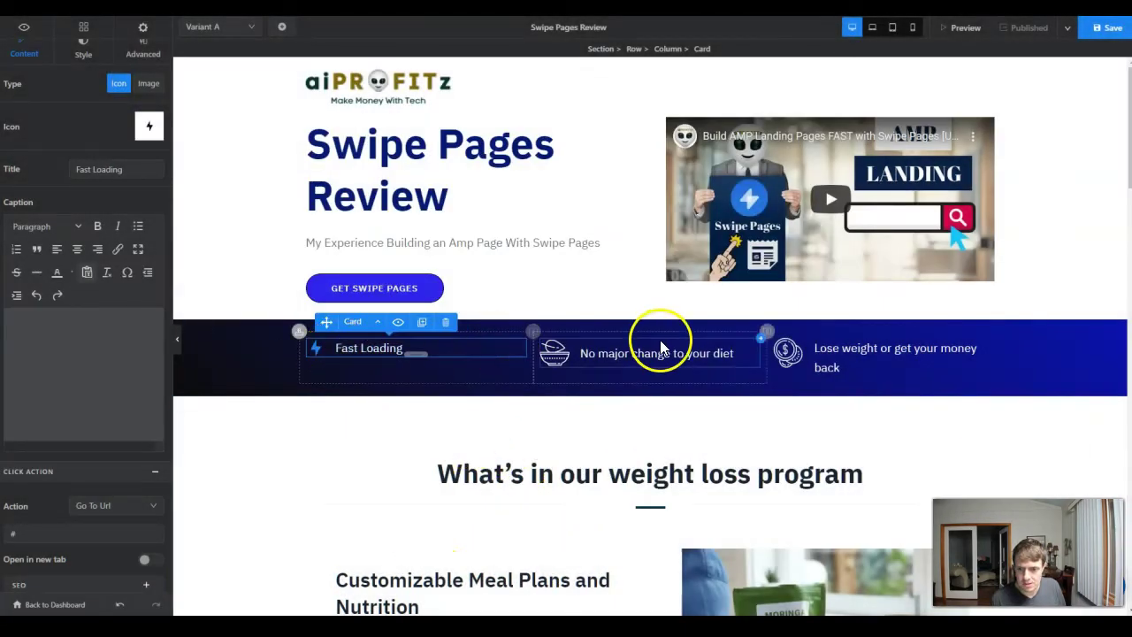
- Retitle the "No major change to your diet" card "Pre-rendered by Google" and replace its image with the multicolored Google G icon
double_click(557, 355)
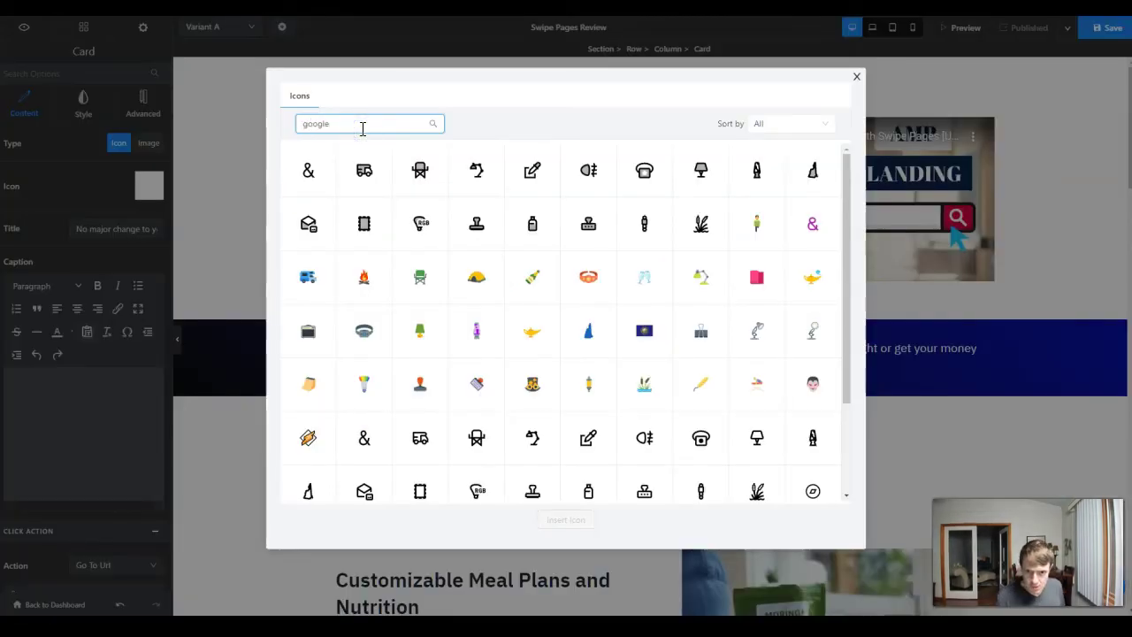
type("google")
key("Return")
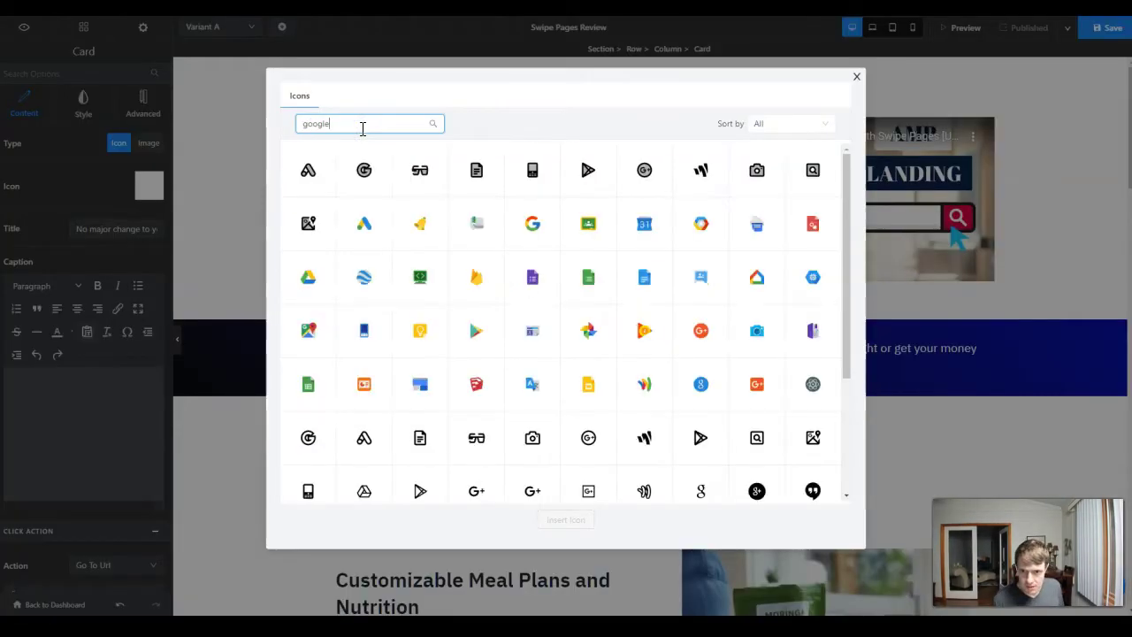
left_click(534, 228)
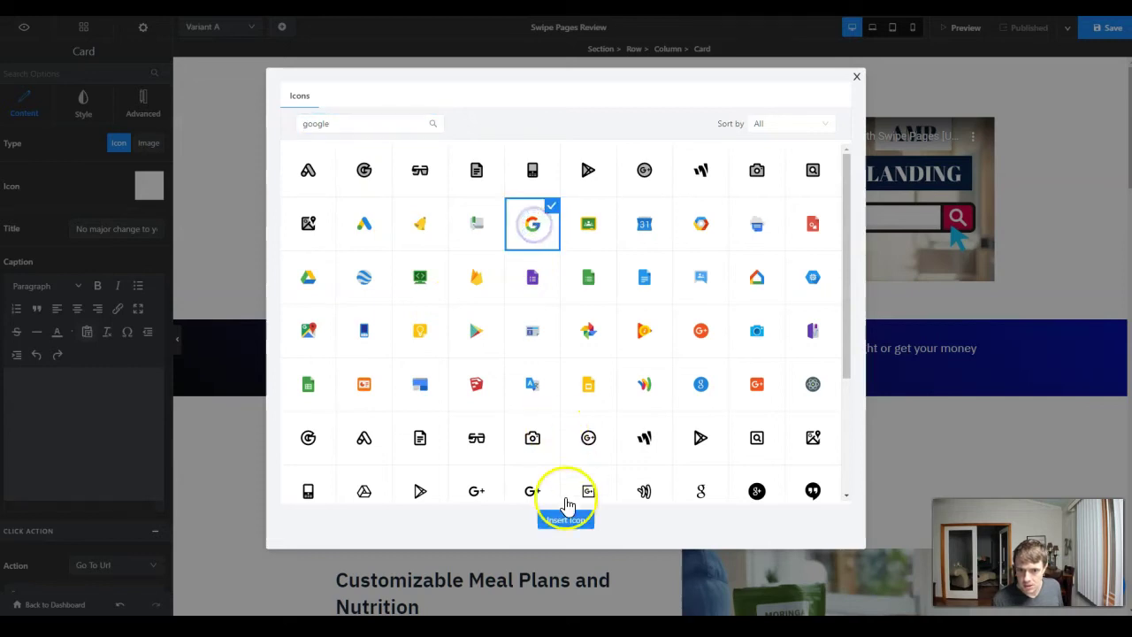
left_click(562, 521)
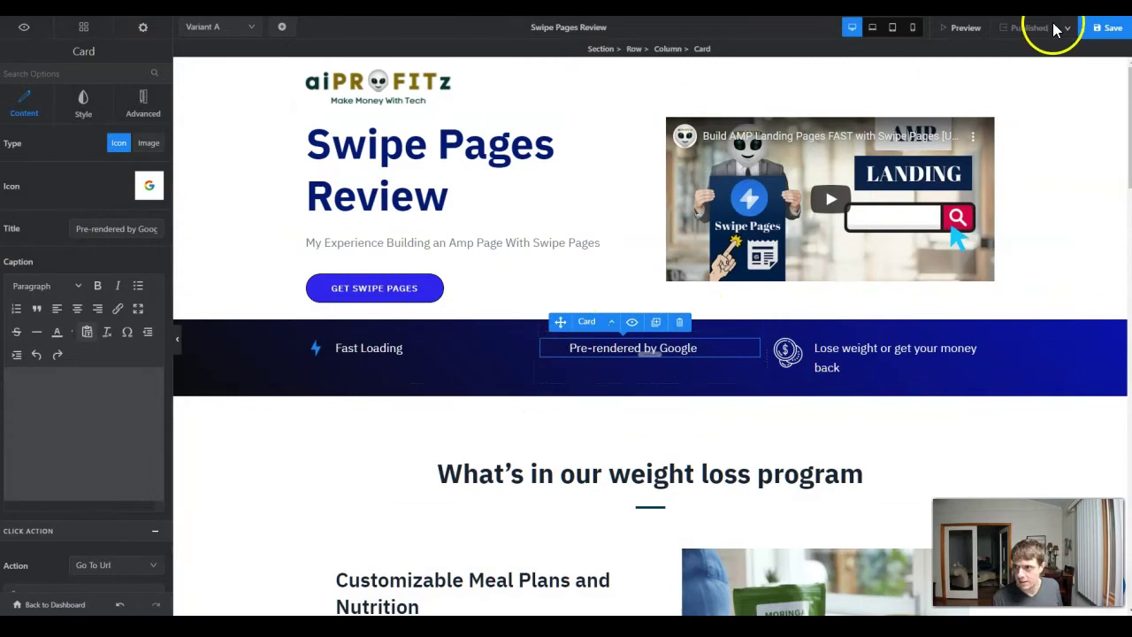
- Save the landing page with the "Pre-rendered by Google" card selected
left_click(1103, 31)
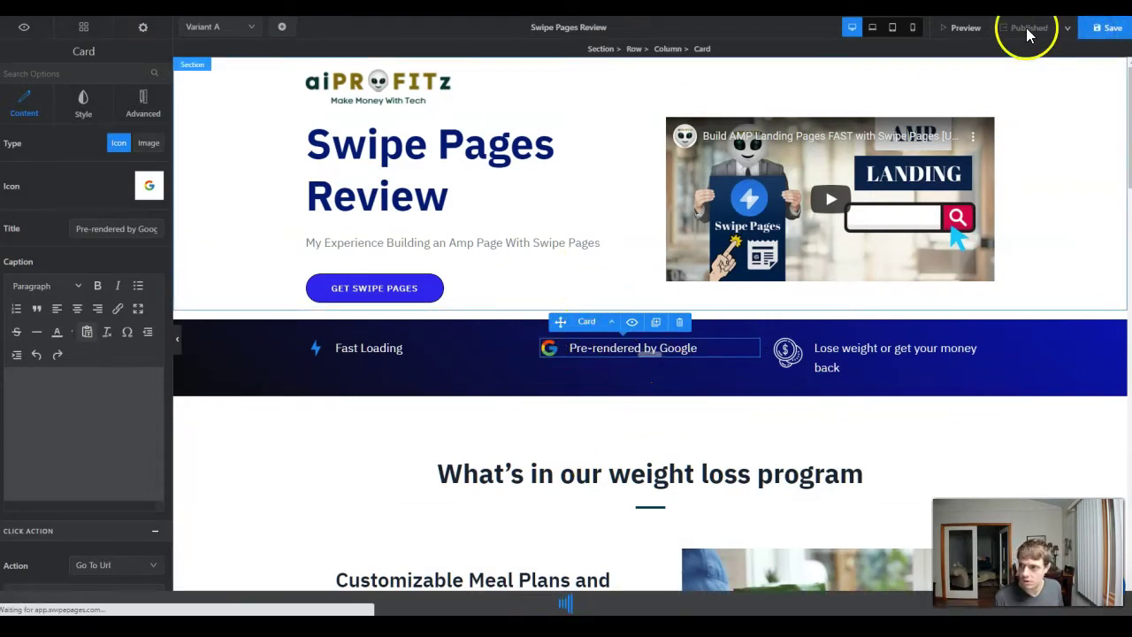
left_click(645, 351)
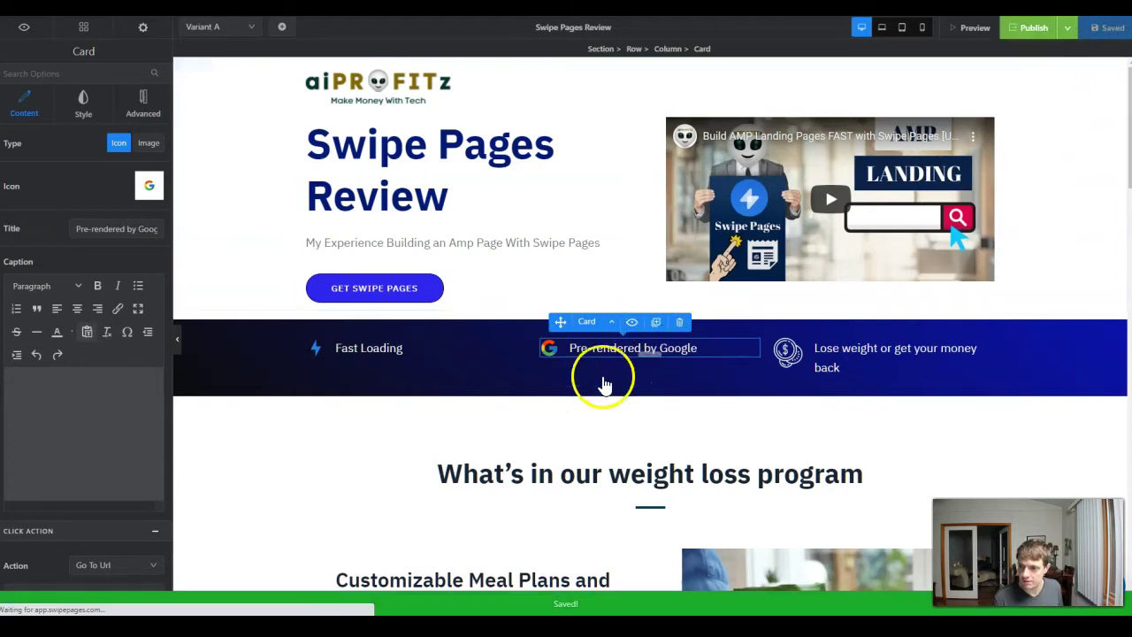
- Replace the coin image on the "Lose weight or get your money back" card with the outlined dollar-sign icon found by searching "cost"
left_click(835, 349)
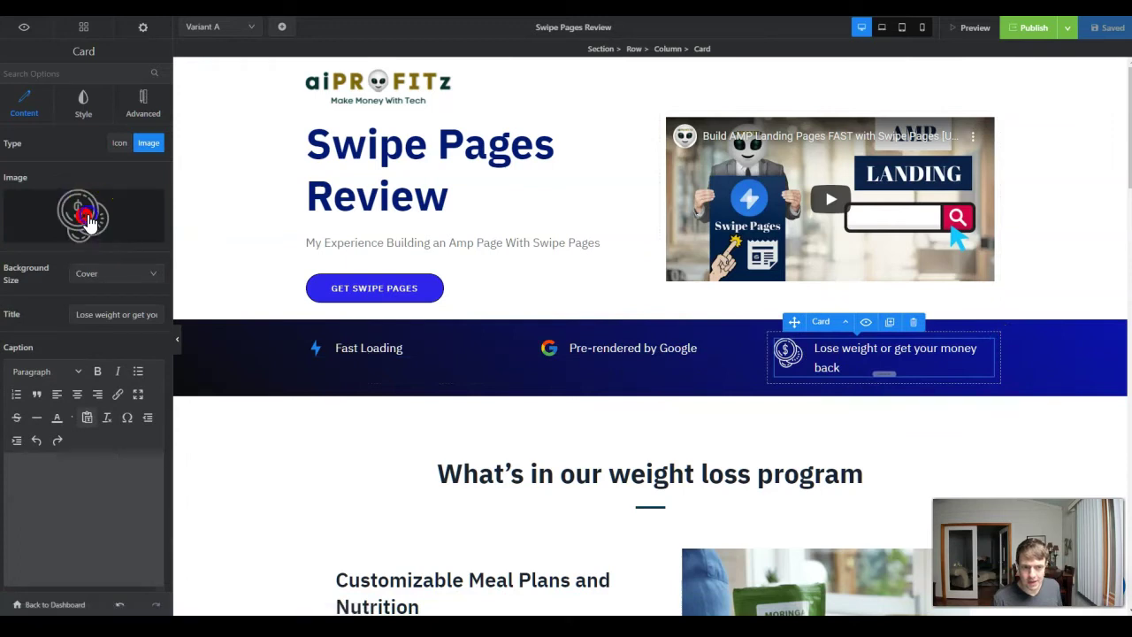
left_click(85, 216)
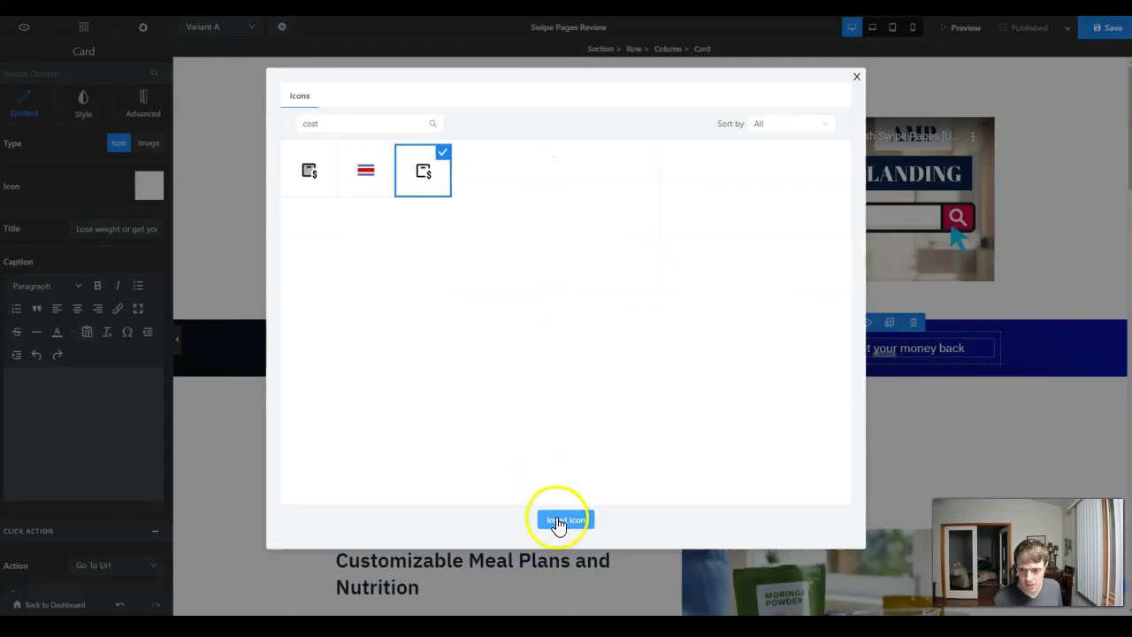
left_click(564, 520)
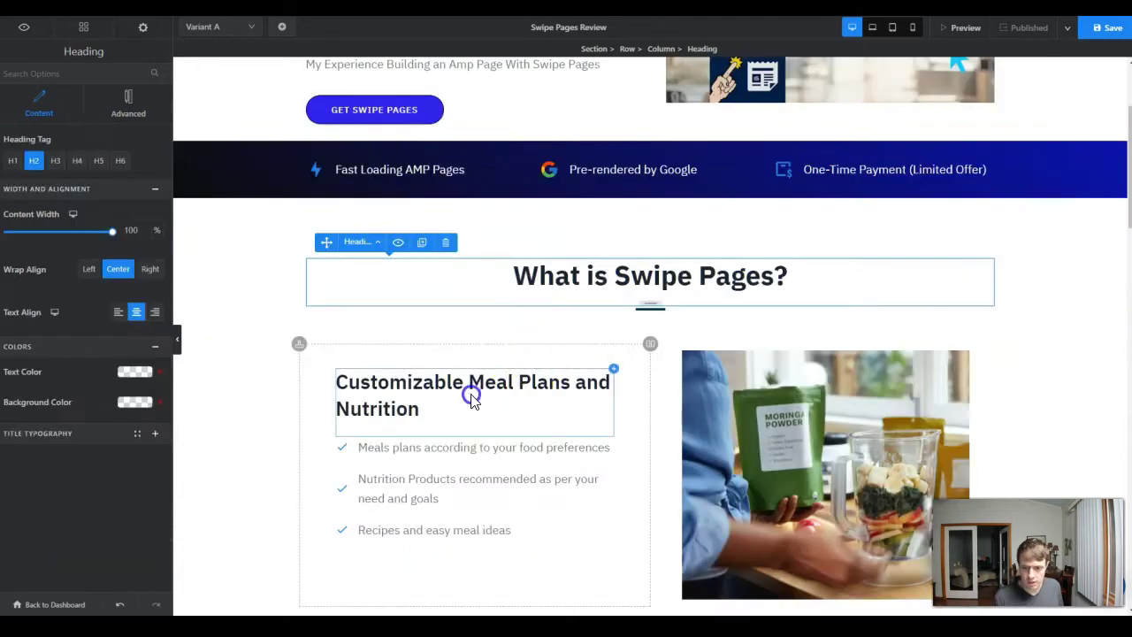
- Rewrite the "Customizable Meal Plans and Nutrition" heading as "Swipe Pages allows you to build AMP Landing Pages with a Drag-N-Drop builder"
triple_click(471, 396)
type("Swipe Pages allows y")
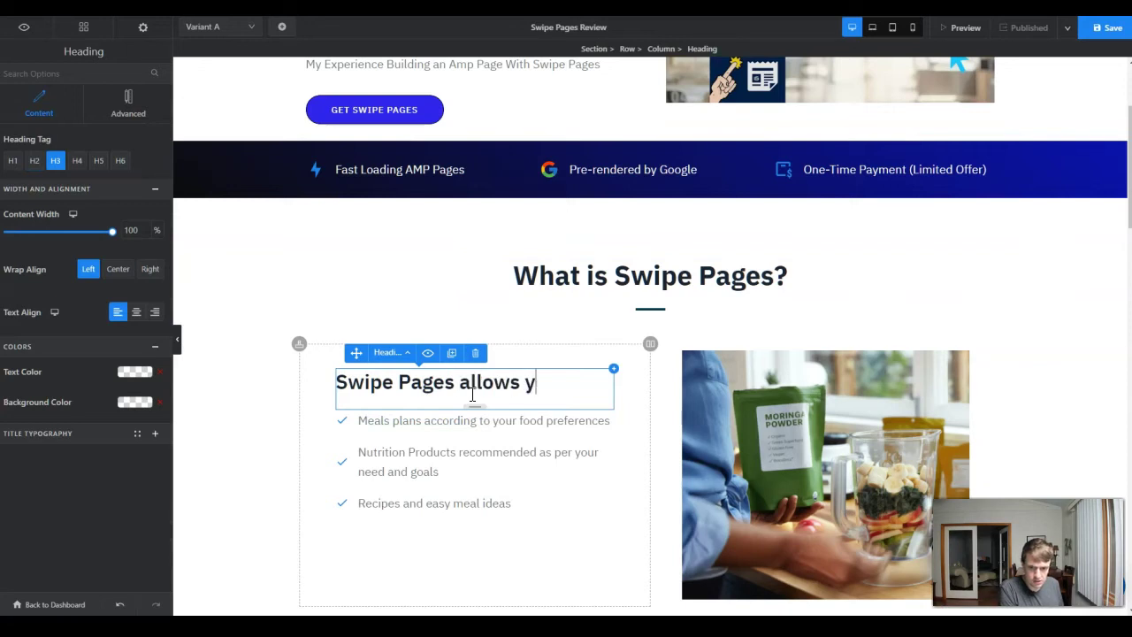
type("ou to build AMP Landing Pages with a Drag-N-Drop builder")
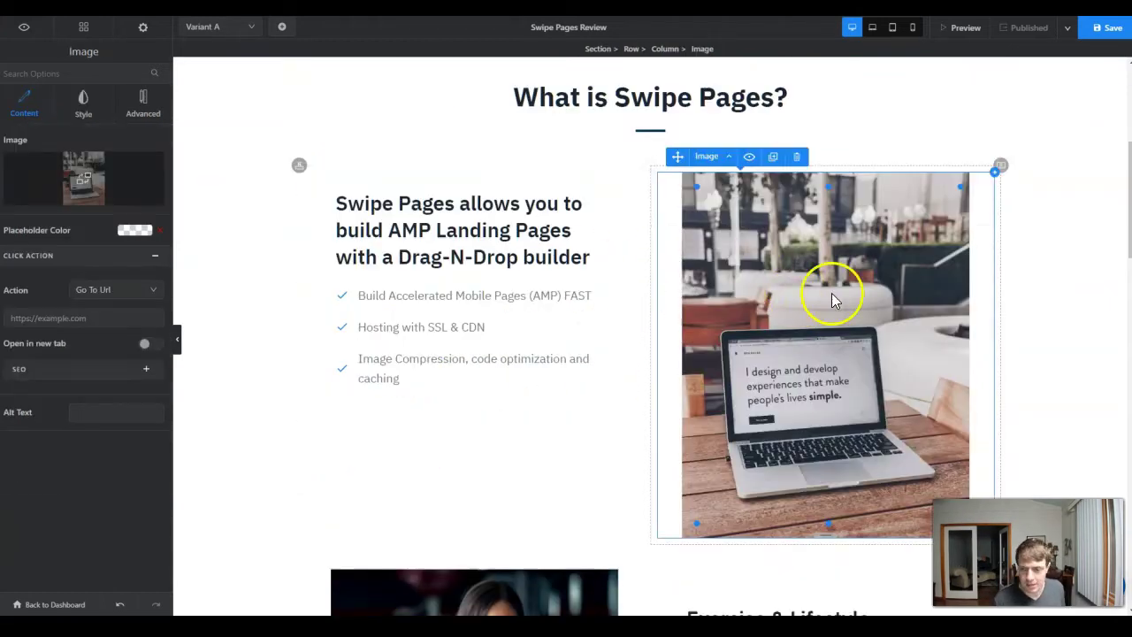
- Shrink the laptop photo beside the Drag-N-Drop builder text and slightly enlarge the phone photo below it
left_click(127, 106)
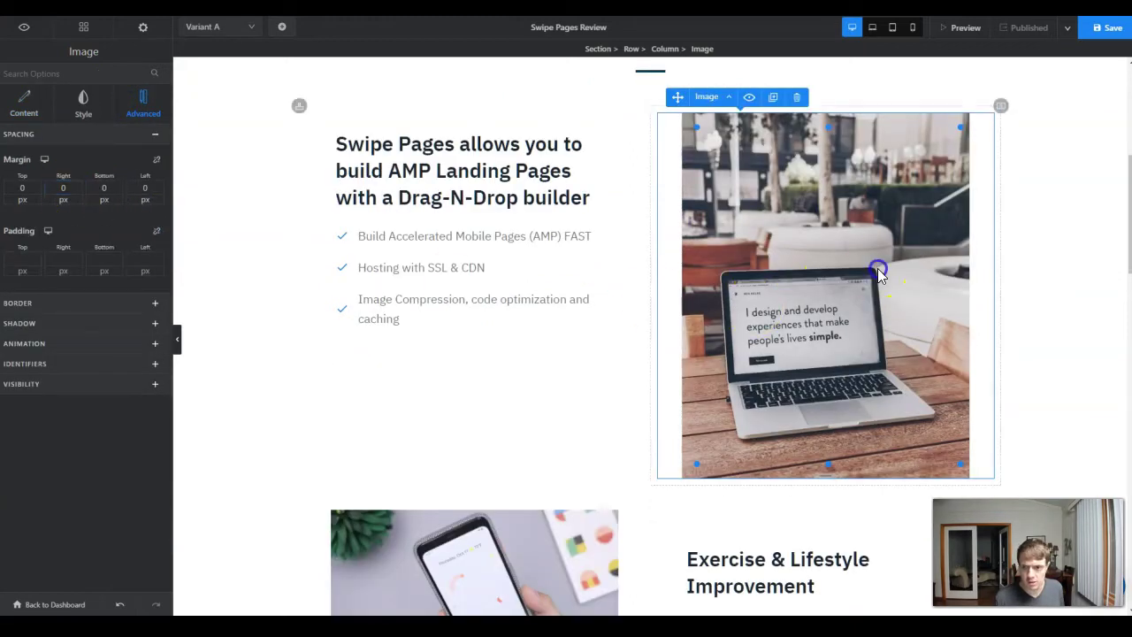
left_click_drag(698, 464, 735, 414)
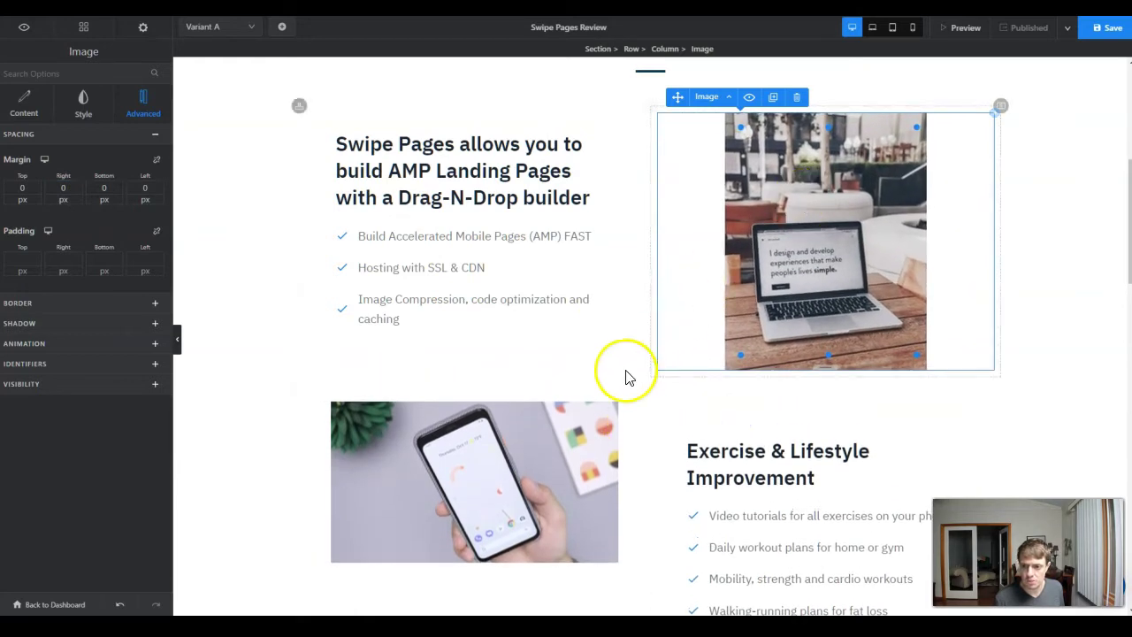
left_click(560, 452)
scroll(560, 452, "down", 2)
left_click_drag(339, 424, 337, 447)
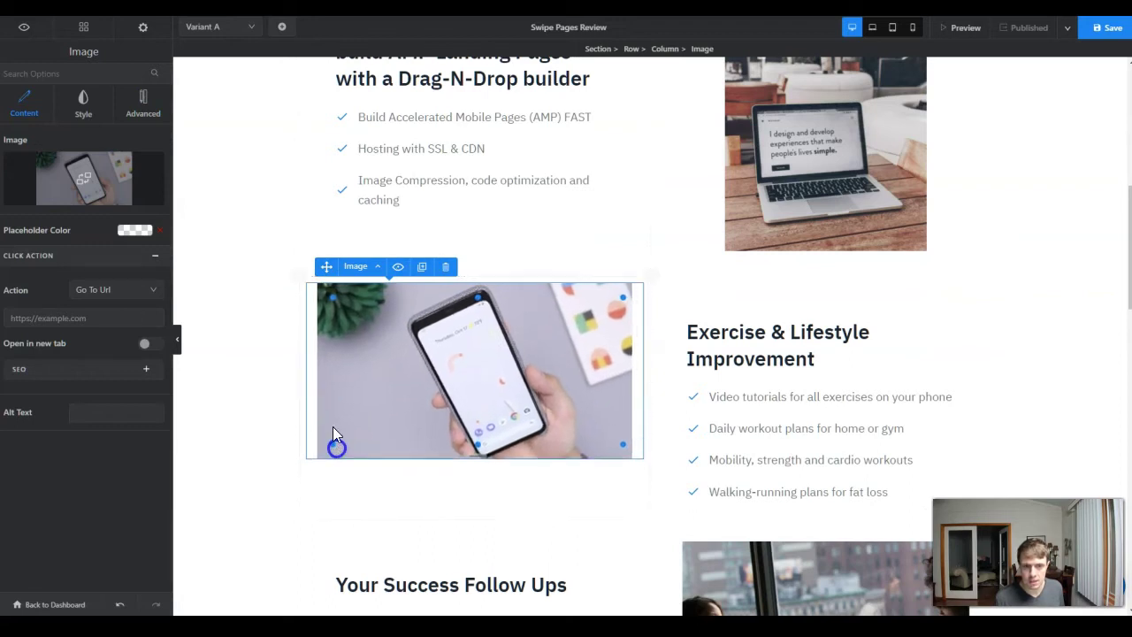
- Set the phone photo's top padding to 50 px
left_click(132, 106)
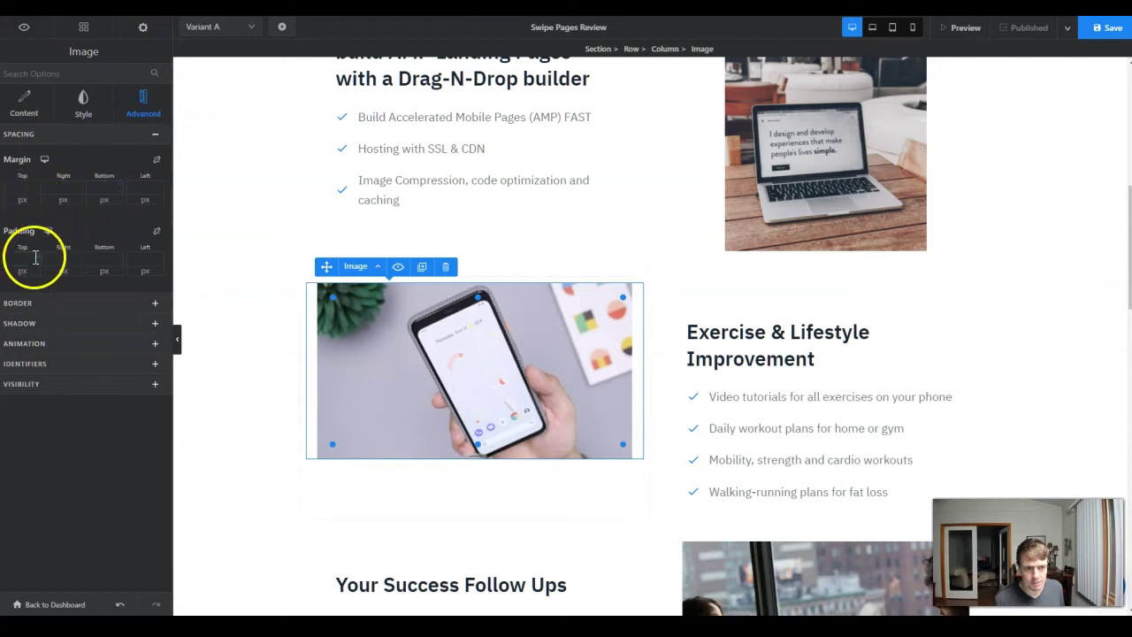
type("20")
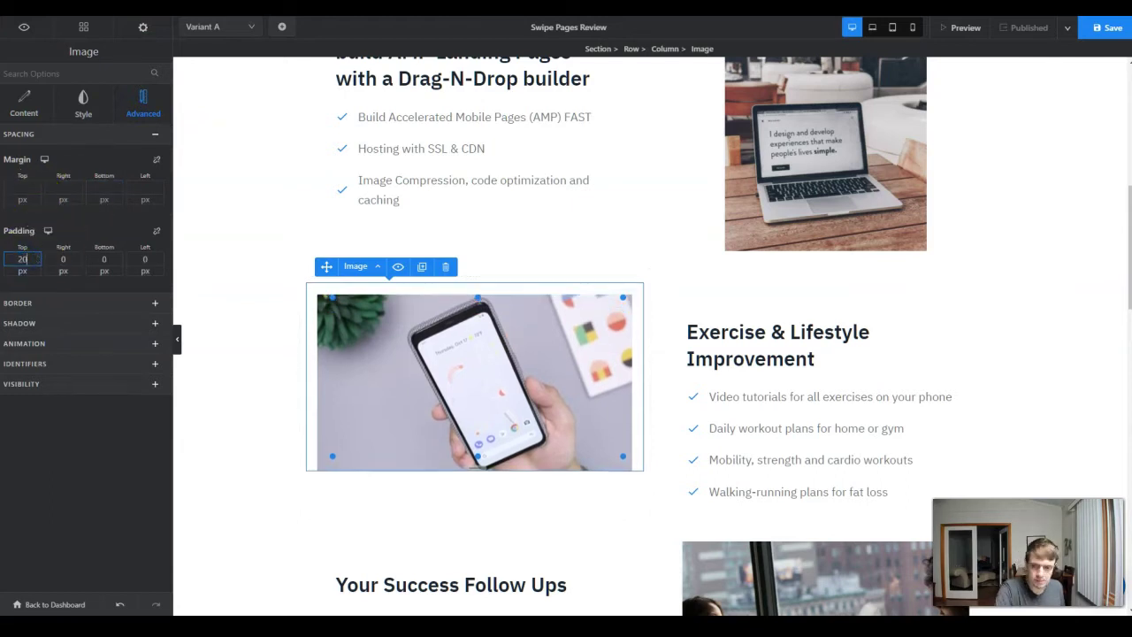
key("BackSpace")
type("5")
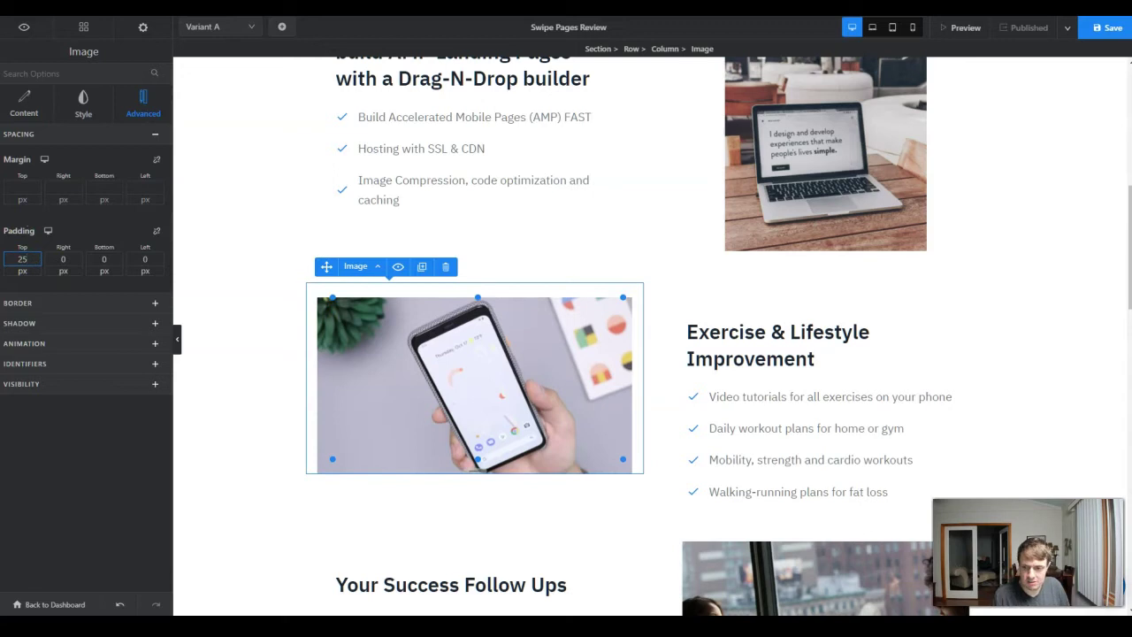
key("BackSpace")
key("BackSpace")
type("50")
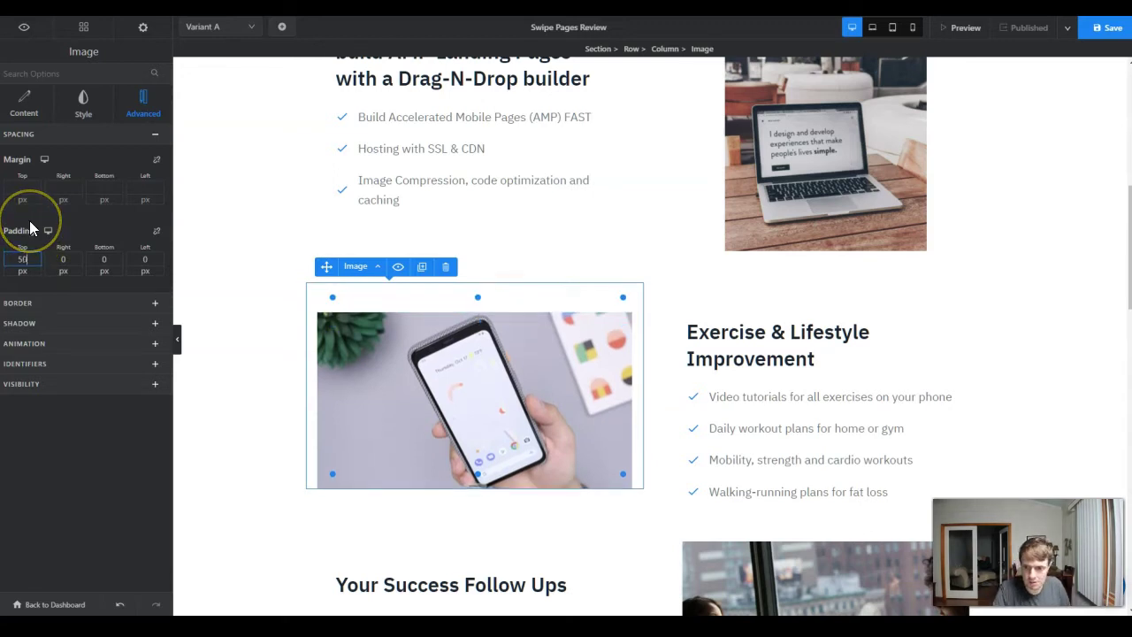
left_click(468, 278)
- Review the desktop layout from the feature lists through the testimonial section and back to the hero
scroll(468, 278, "down", 10)
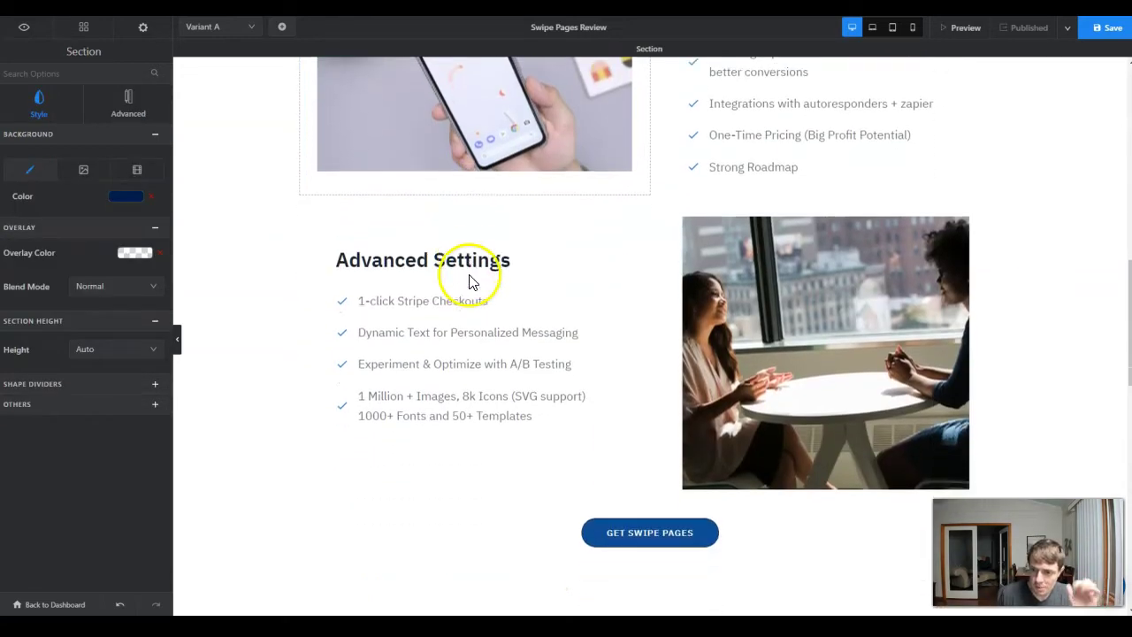
scroll(481, 250, "down", 5)
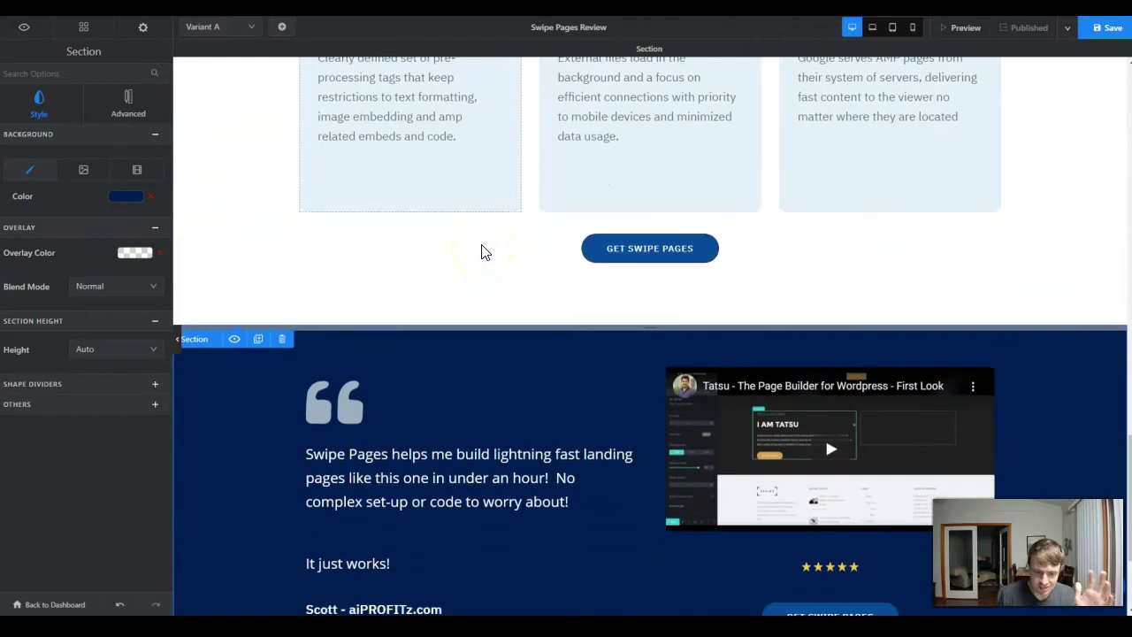
scroll(539, 301, "up", 10)
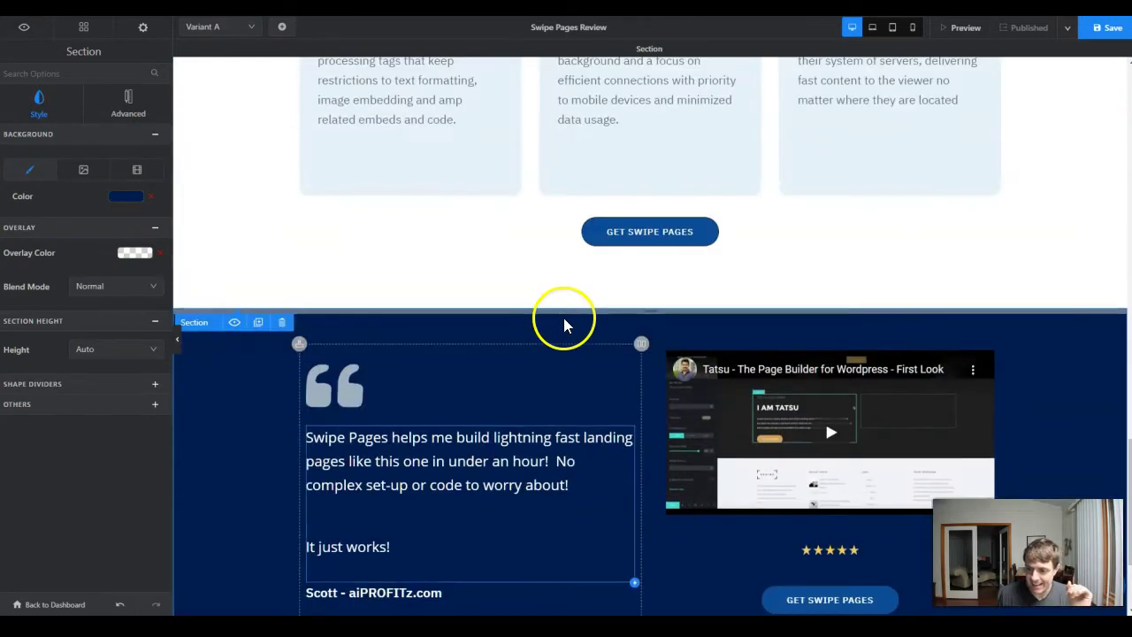
scroll(561, 316, "up", 15)
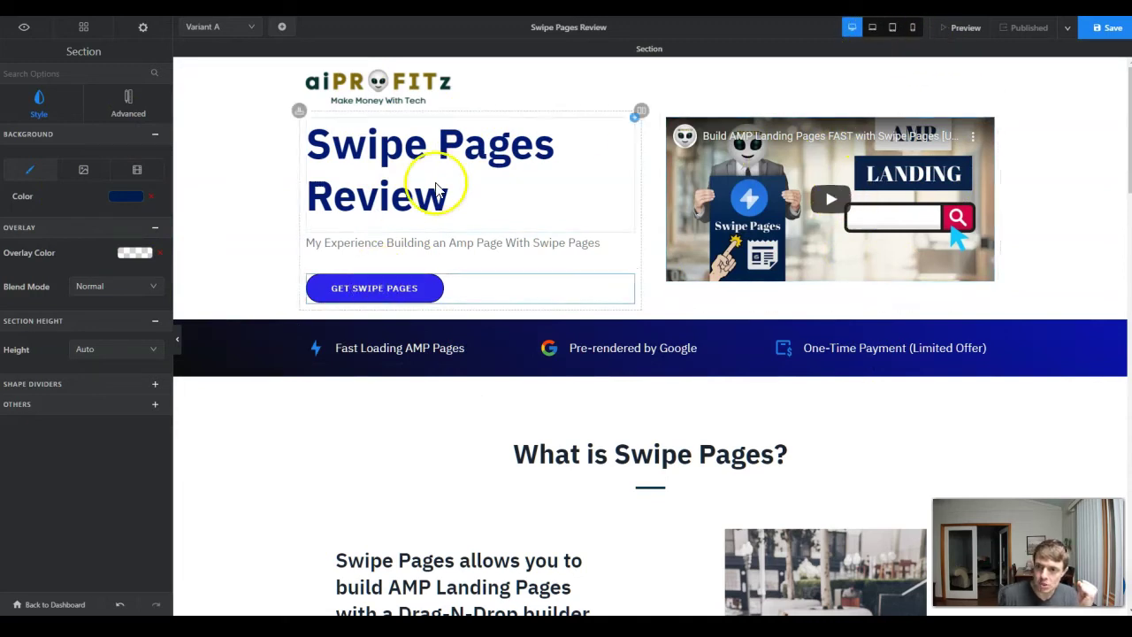
- Switch to the mobile layout and examine the hero section's heading, button, video and feature cards
left_click(914, 27)
scroll(665, 266, "up", 10)
scroll(663, 318, "up", 15)
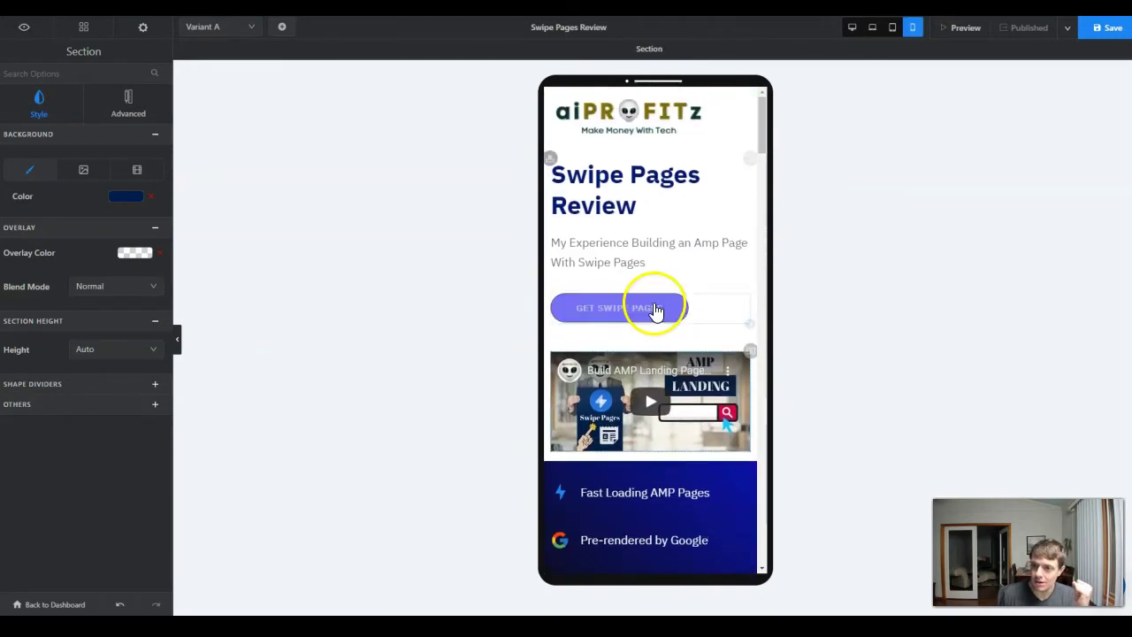
scroll(649, 266, "down", 1)
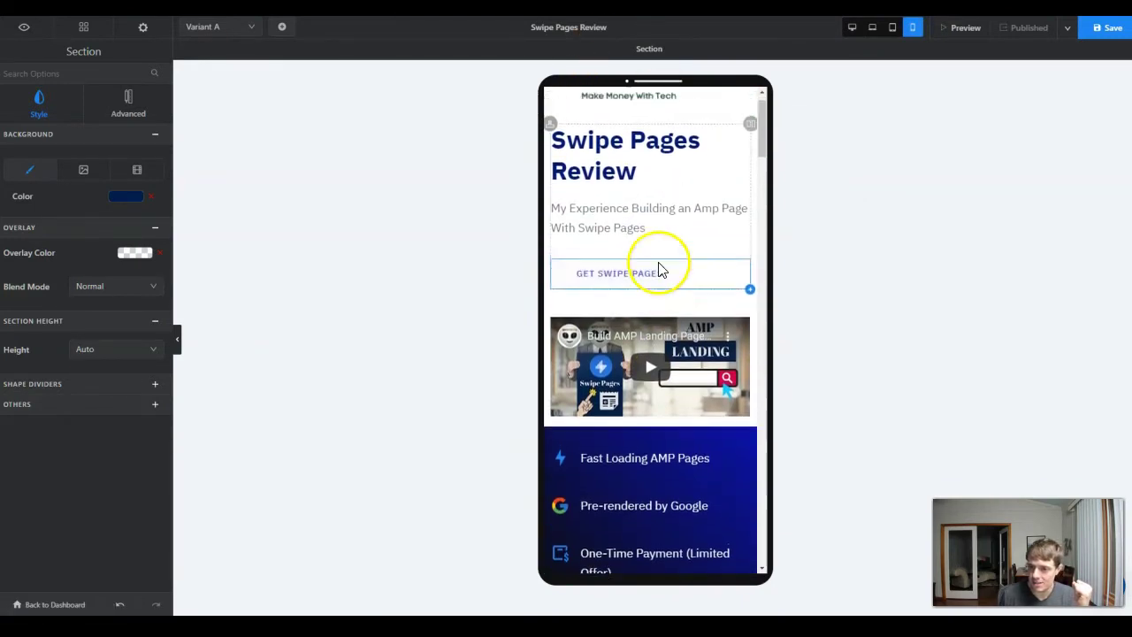
scroll(654, 256, "up", 1)
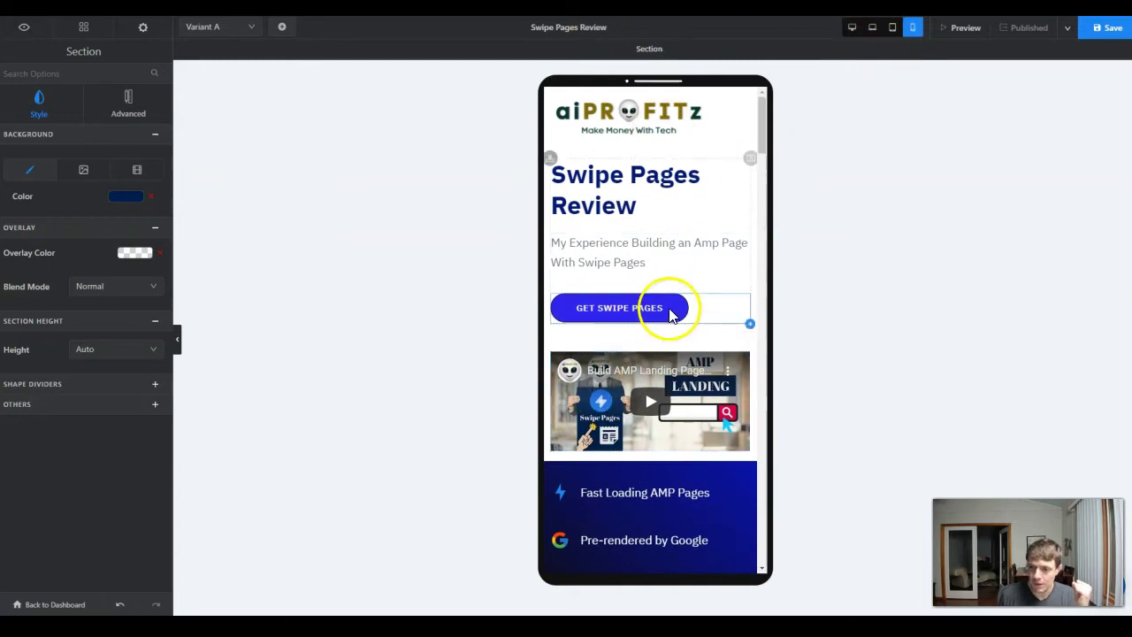
scroll(633, 434, "down", 5)
scroll(650, 398, "up", 5)
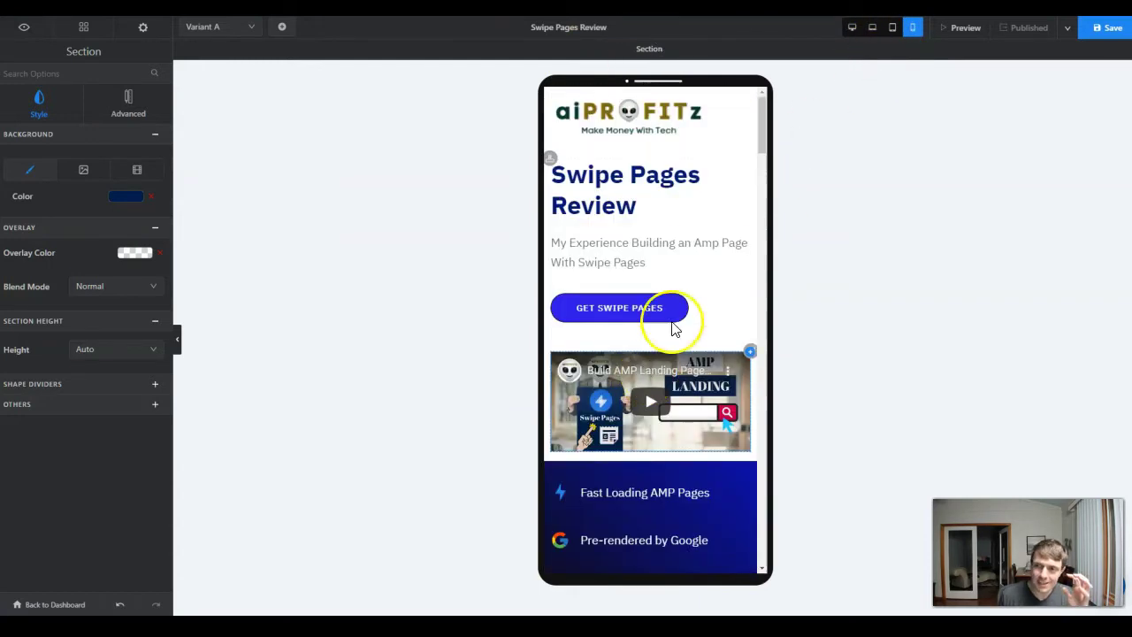
- Examine the rest of the mobile layout, covering the feature lists, AMP cards, testimonial section and calls to action
scroll(663, 329, "down", 11)
scroll(654, 335, "down", 20)
scroll(656, 335, "down", 20)
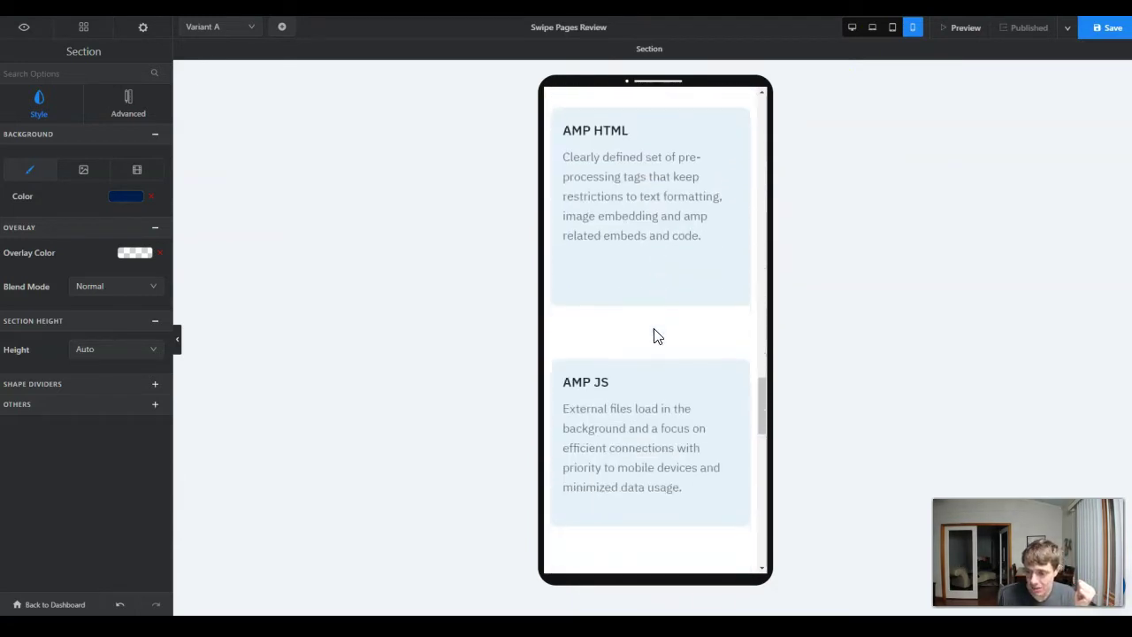
scroll(656, 335, "down", 20)
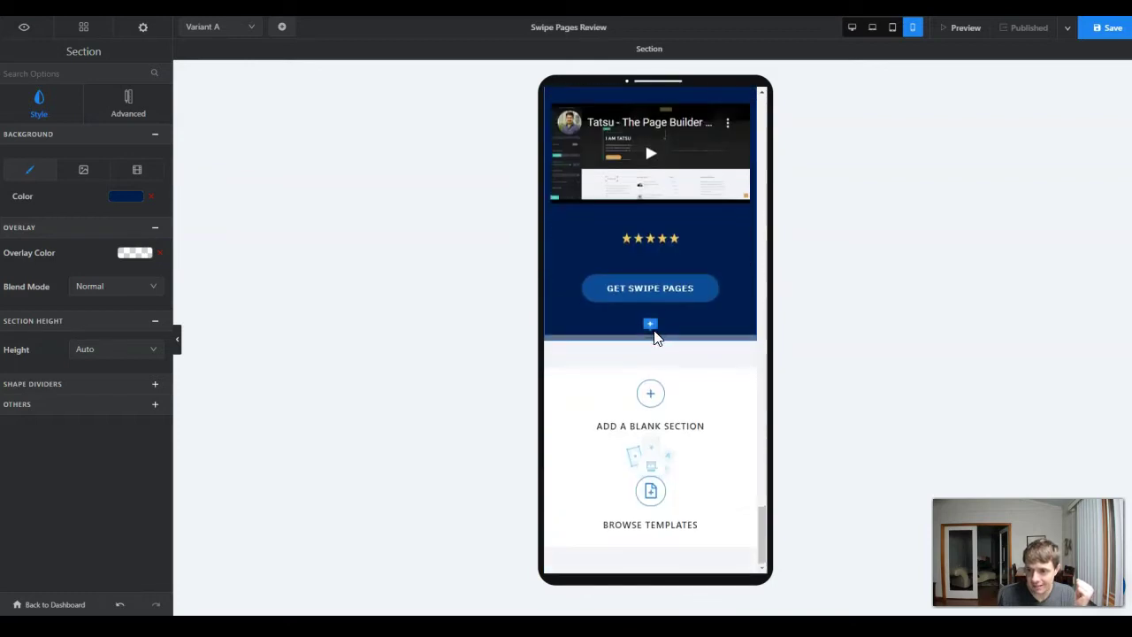
scroll(655, 318, "up", 5)
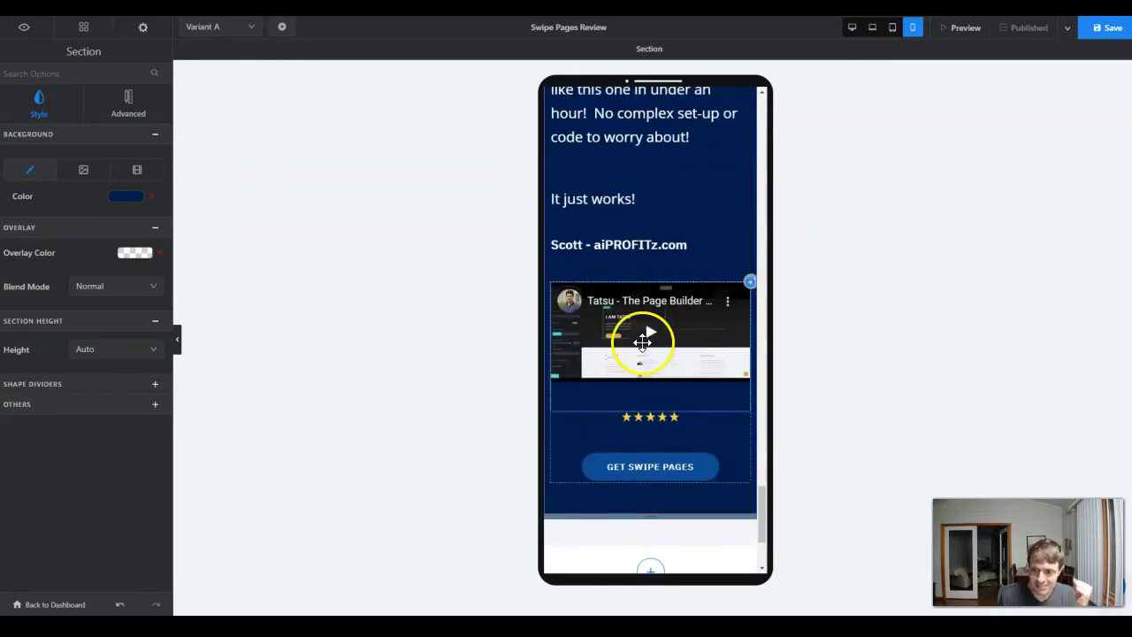
scroll(643, 317, "down", 2)
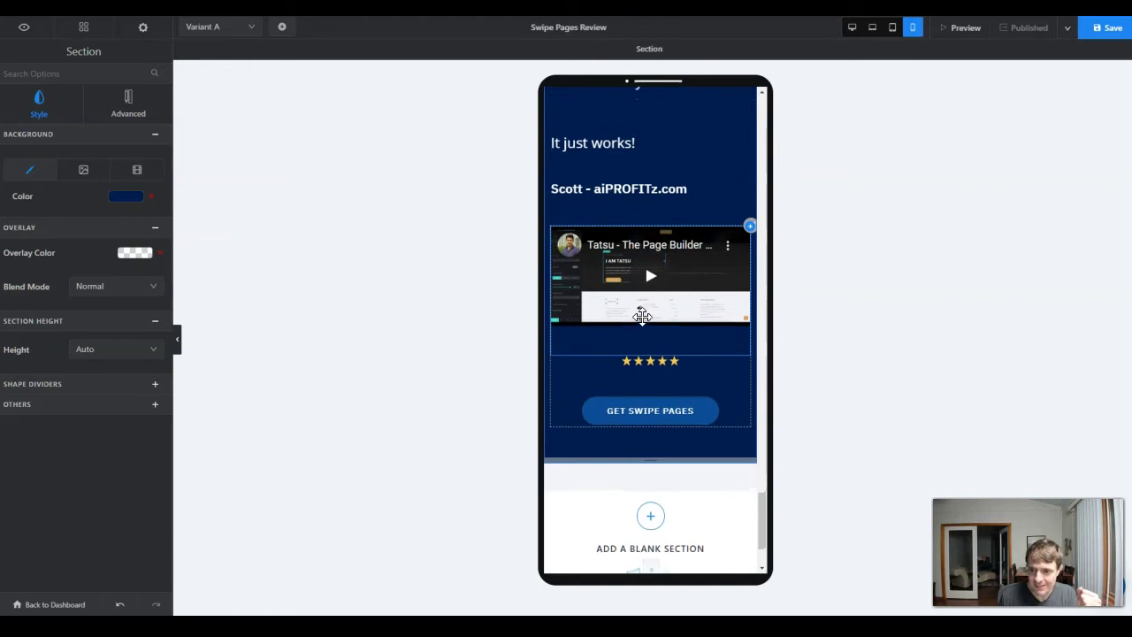
scroll(645, 316, "up", 6)
scroll(677, 260, "up", 2)
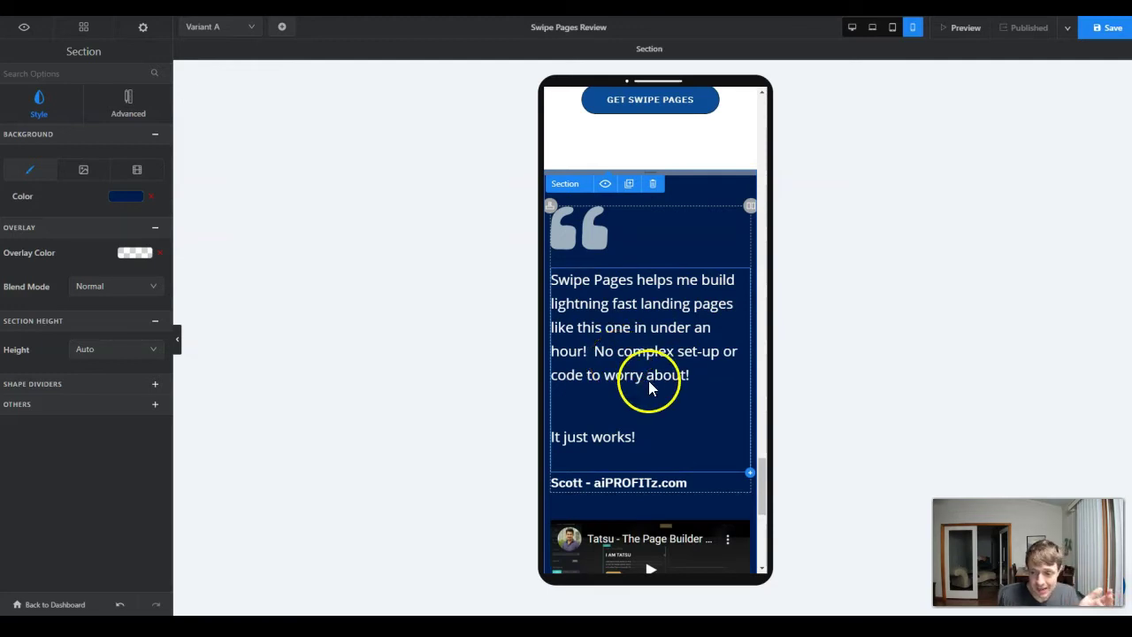
scroll(648, 381, "up", 4)
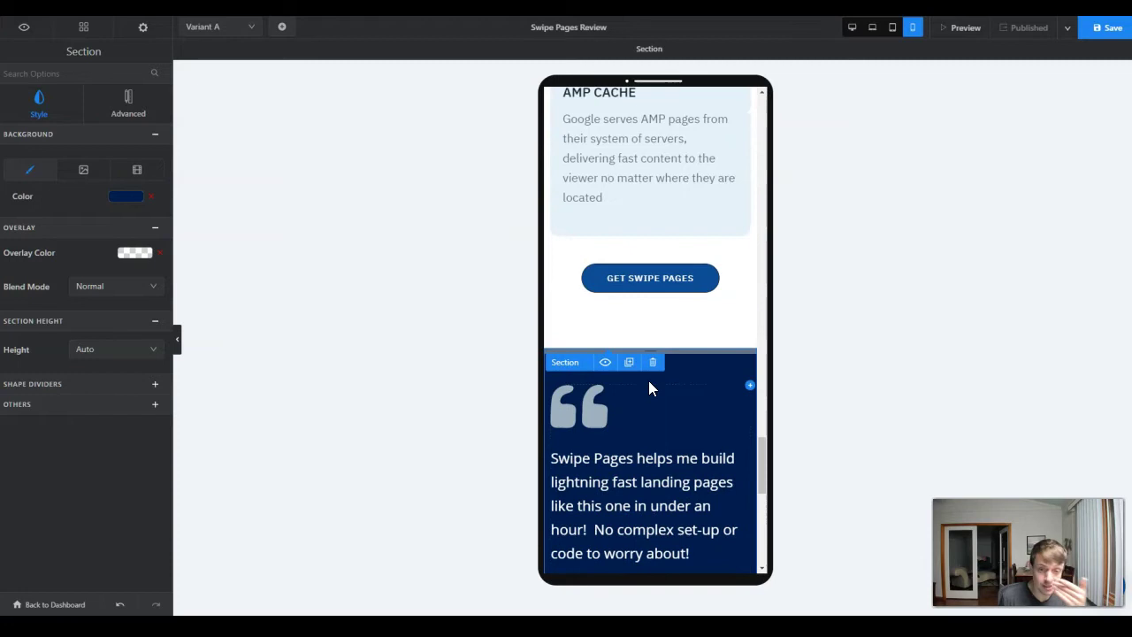
scroll(650, 390, "up", 15)
scroll(651, 389, "up", 20)
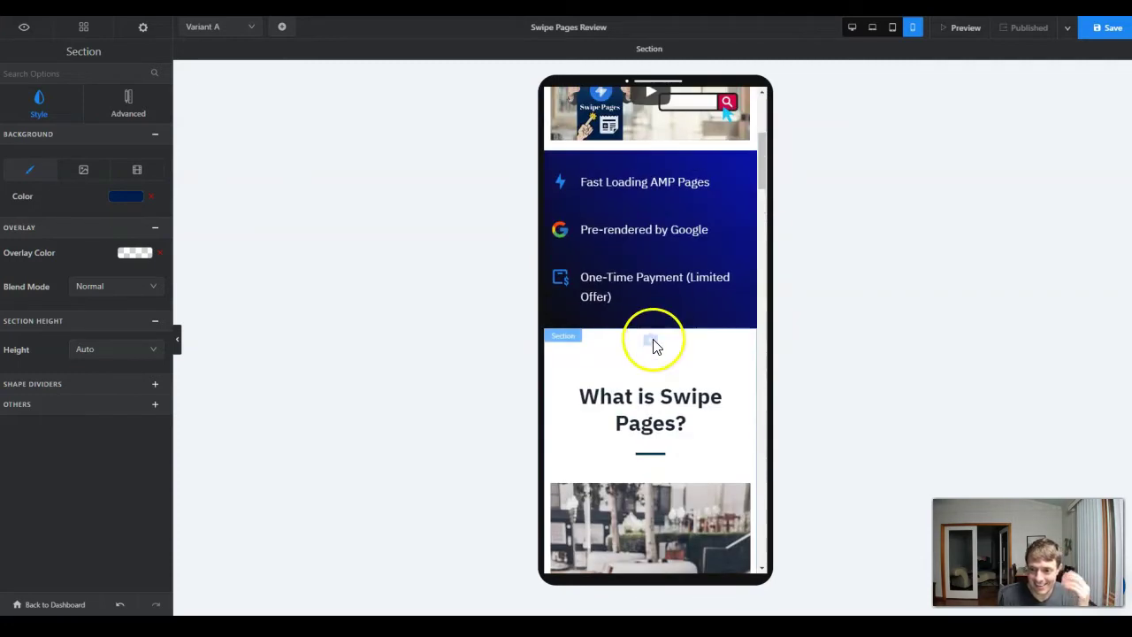
scroll(653, 345, "up", 7)
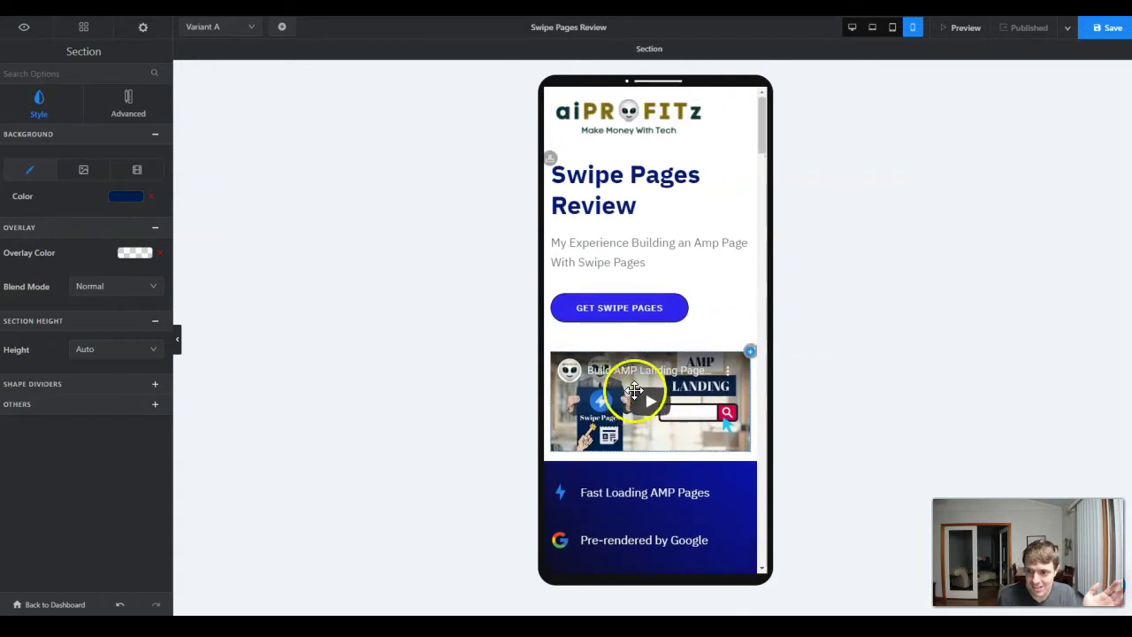
scroll(635, 391, "down", 10)
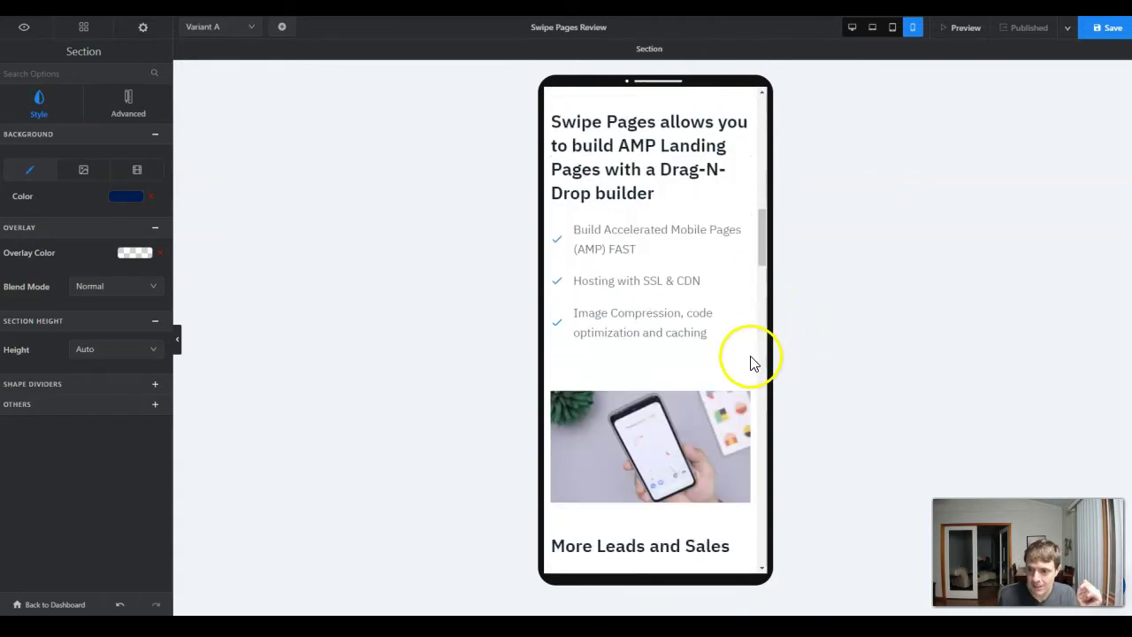
scroll(751, 363, "down", 12)
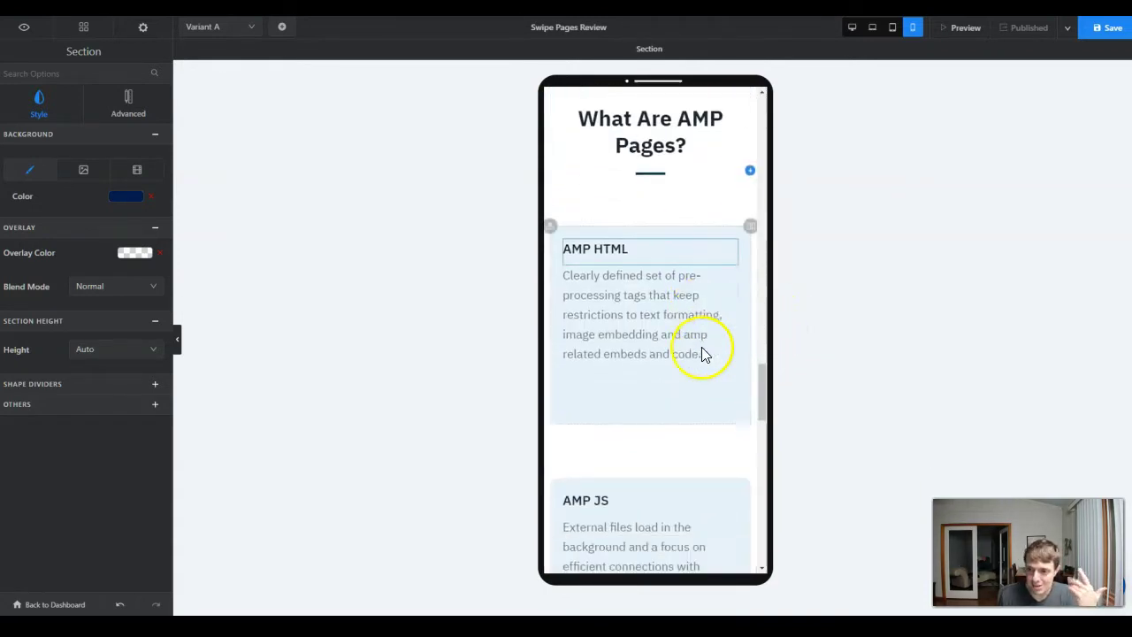
scroll(703, 353, "down", 14)
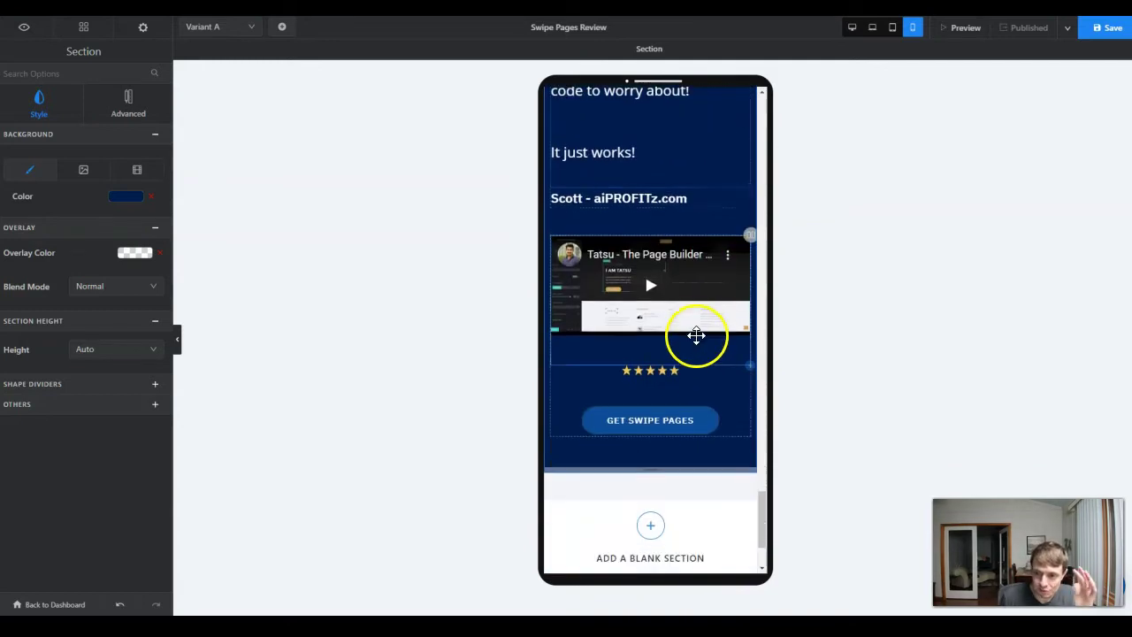
scroll(699, 331, "down", 3)
scroll(699, 358, "up", 8)
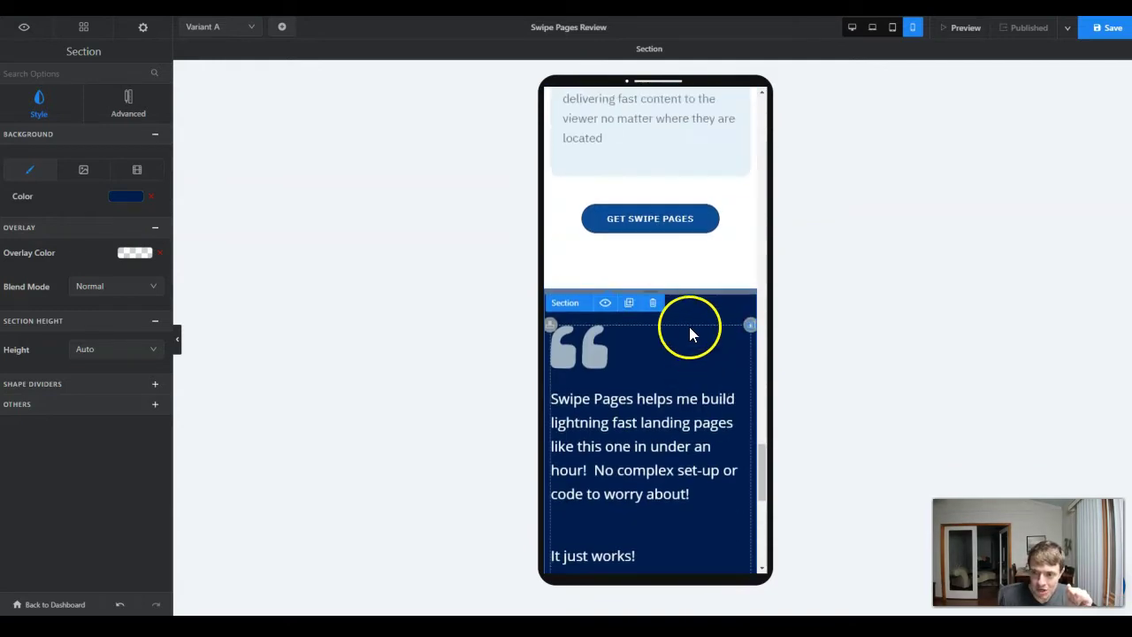
scroll(690, 335, "up", 15)
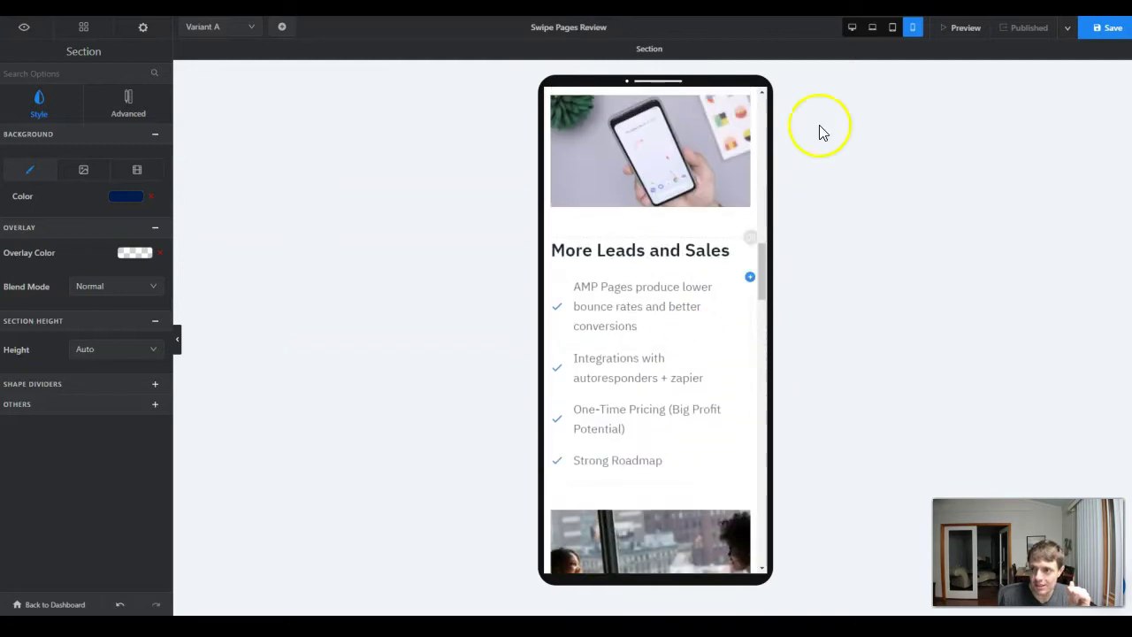
- Switch to the tablet layout and check how the AMP cards, feature lists and photos are arranged
left_click(893, 29)
scroll(796, 230, "up", 10)
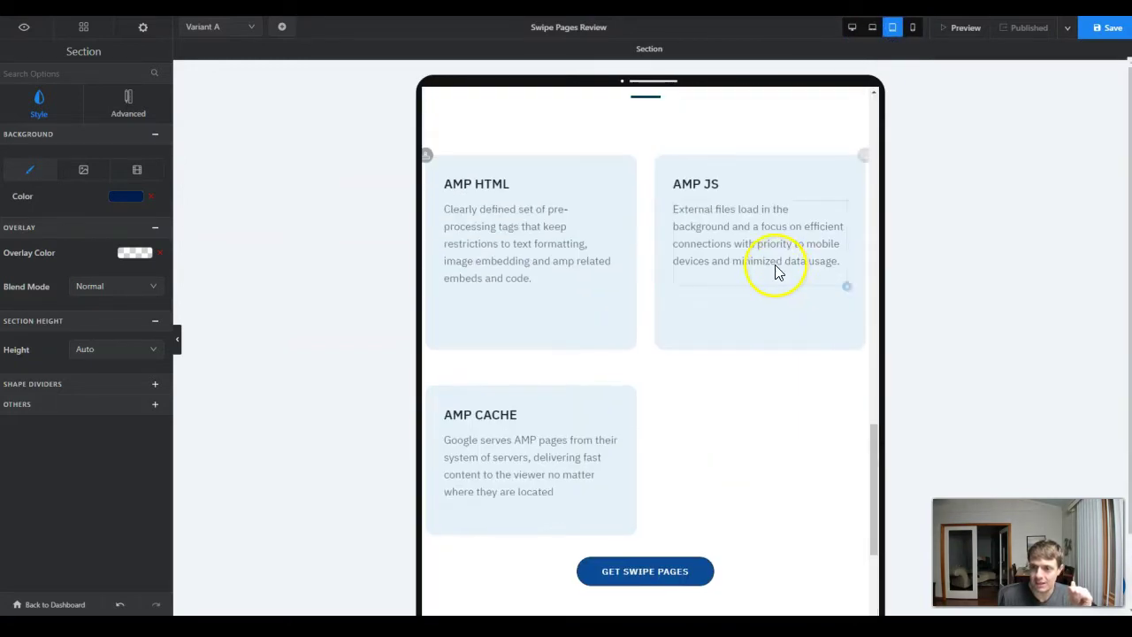
scroll(772, 265, "up", 10)
scroll(765, 260, "down", 12)
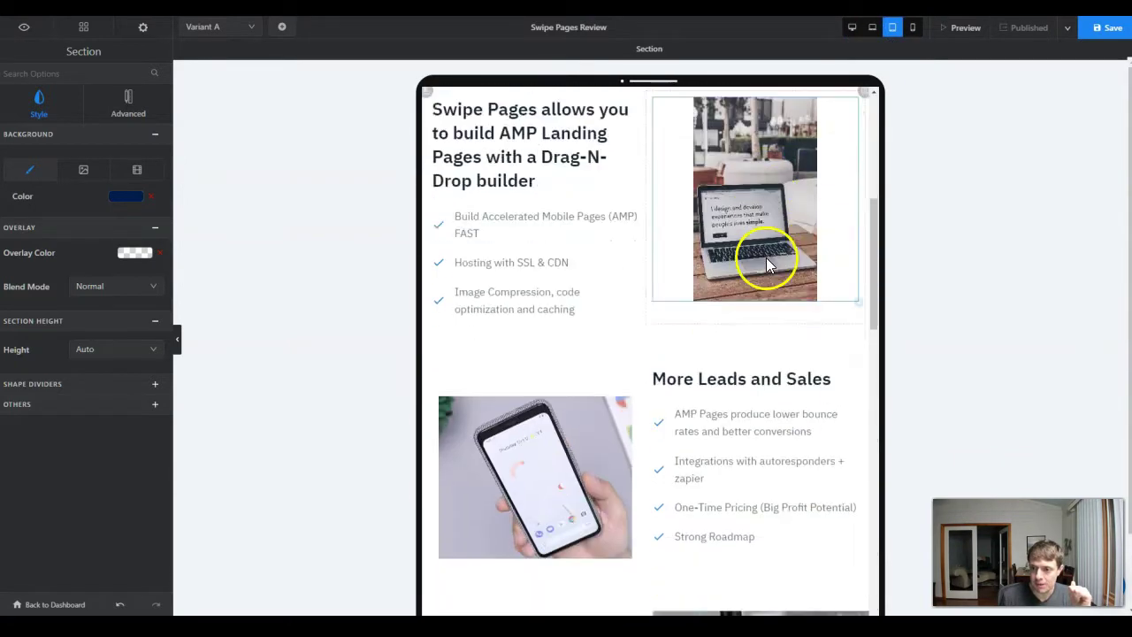
- Review the tablet layout's feature lists, AMP cards and testimonial section, and return to the hero
scroll(763, 279, "down", 5)
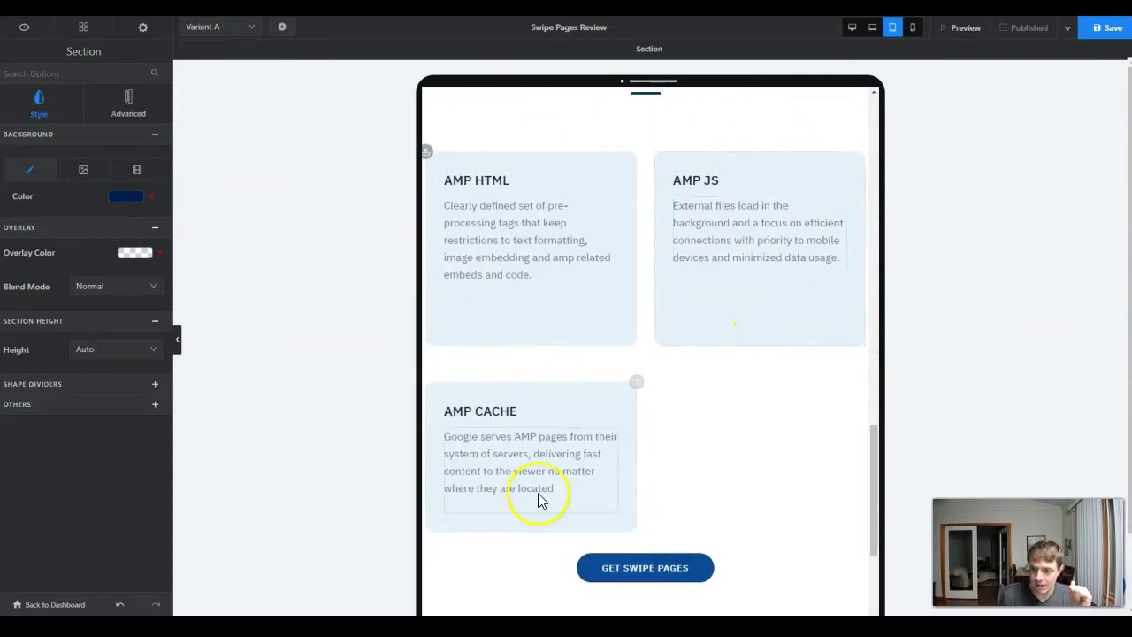
scroll(558, 483, "up", 1)
scroll(576, 295, "down", 5)
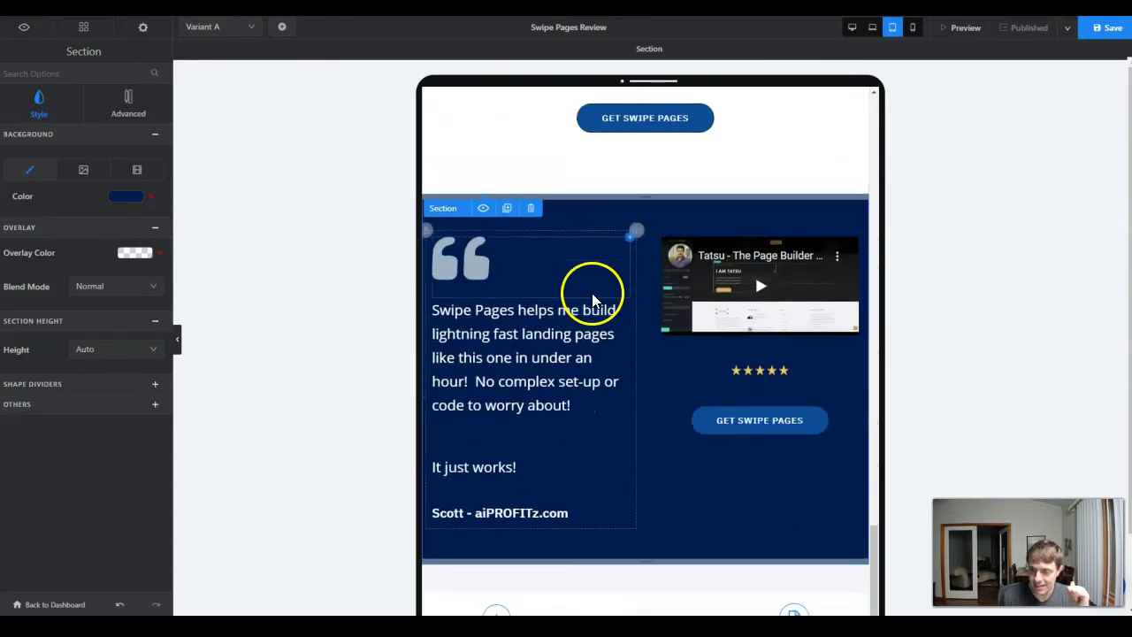
scroll(593, 300, "up", 5)
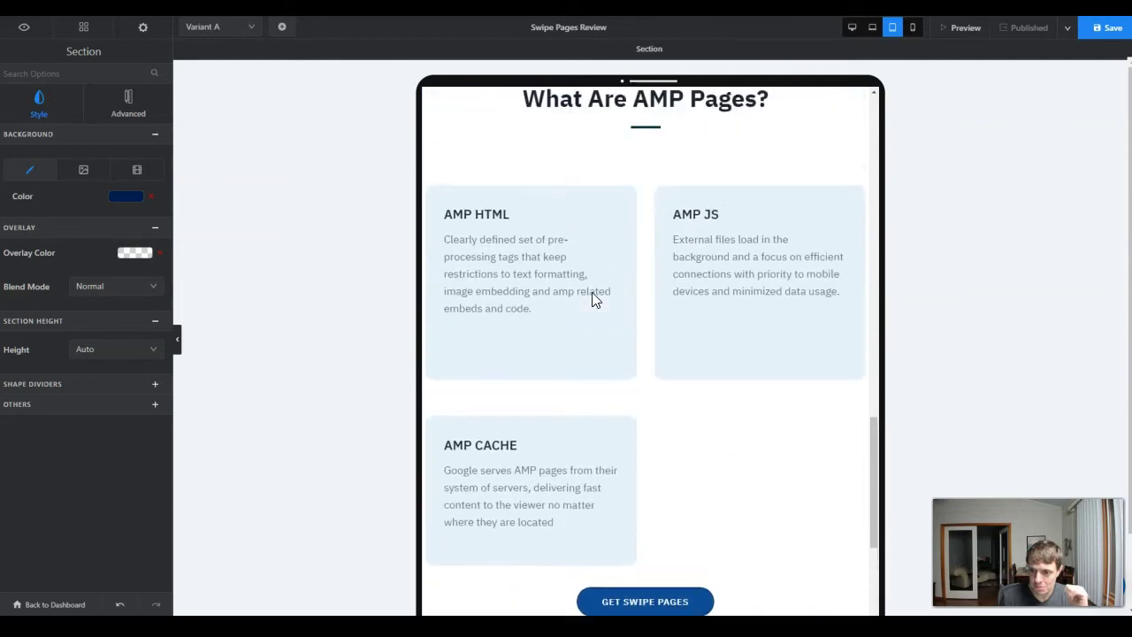
scroll(592, 301, "up", 8)
scroll(593, 299, "up", 6)
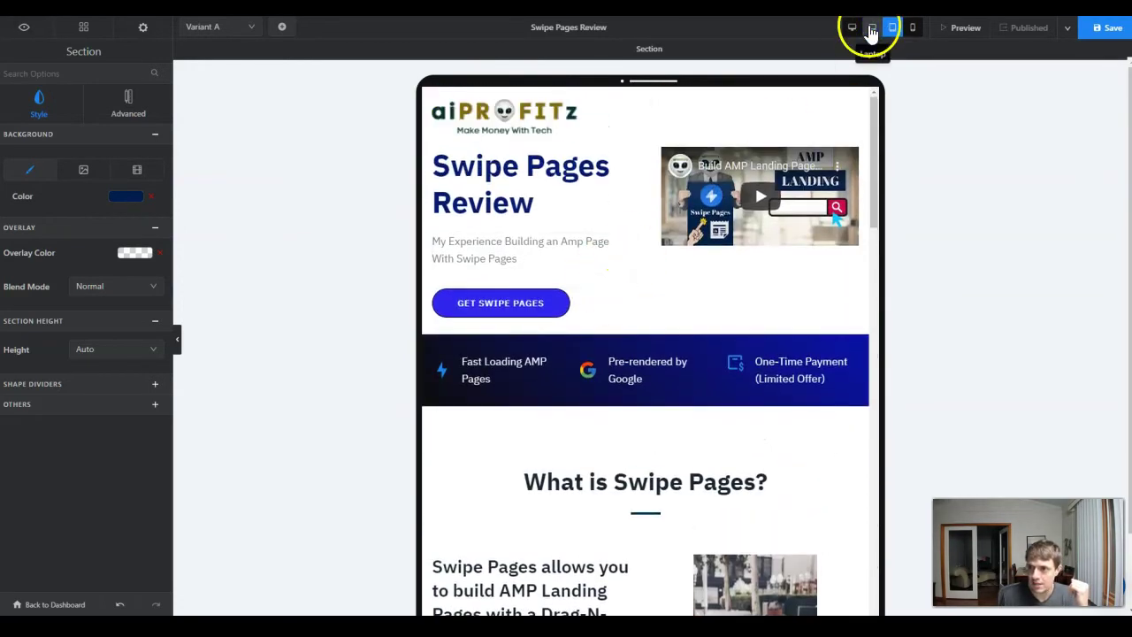
- Switch to the laptop layout and examine the page from the feature lists through the testimonial section
left_click(871, 29)
scroll(741, 240, "up", 10)
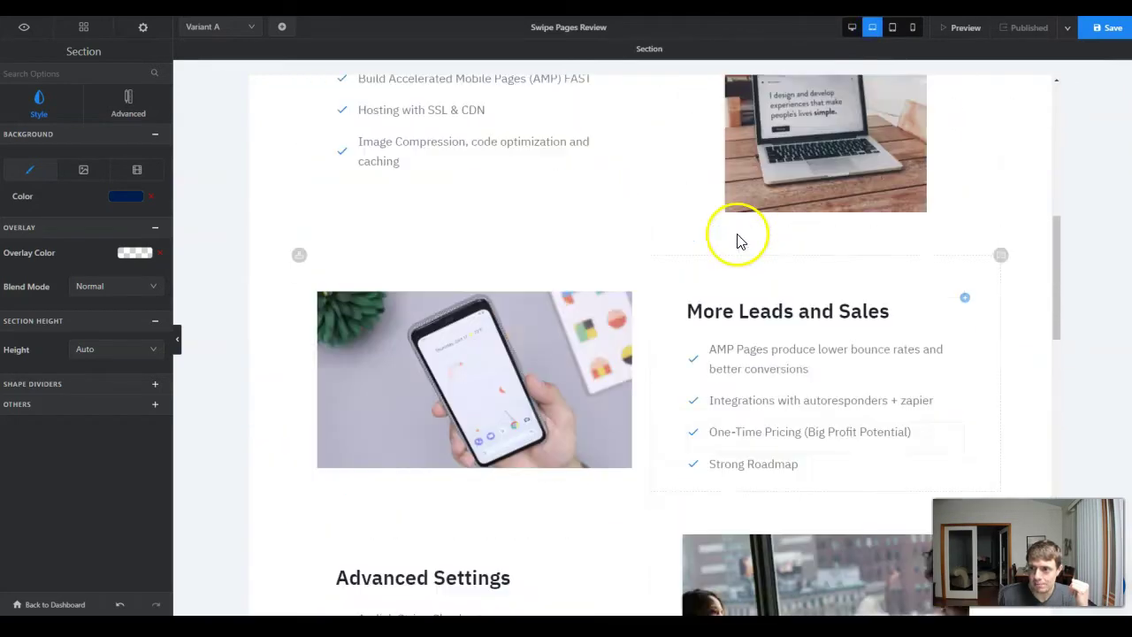
scroll(741, 239, "up", 8)
scroll(741, 239, "down", 10)
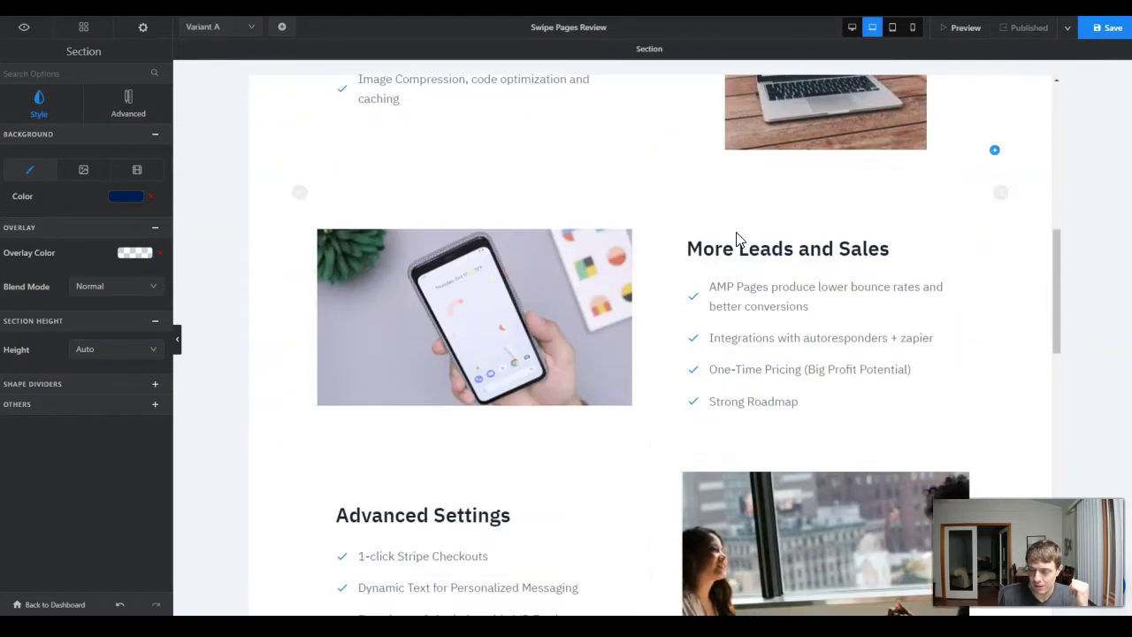
scroll(738, 239, "down", 10)
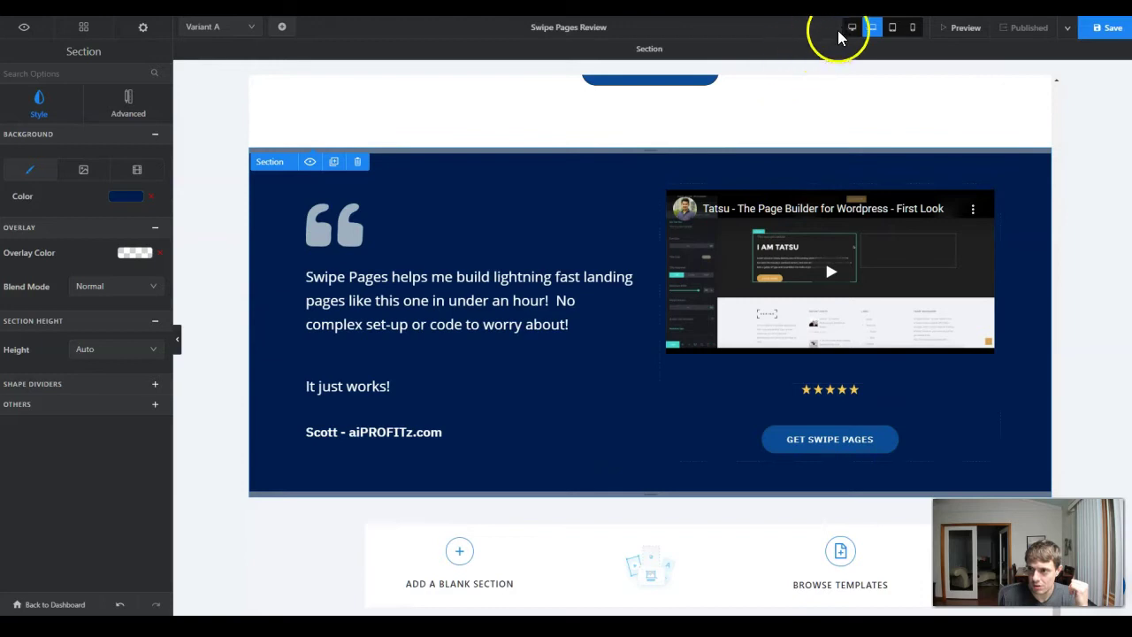
left_click(852, 28)
scroll(678, 295, "up", 6)
scroll(681, 292, "up", 8)
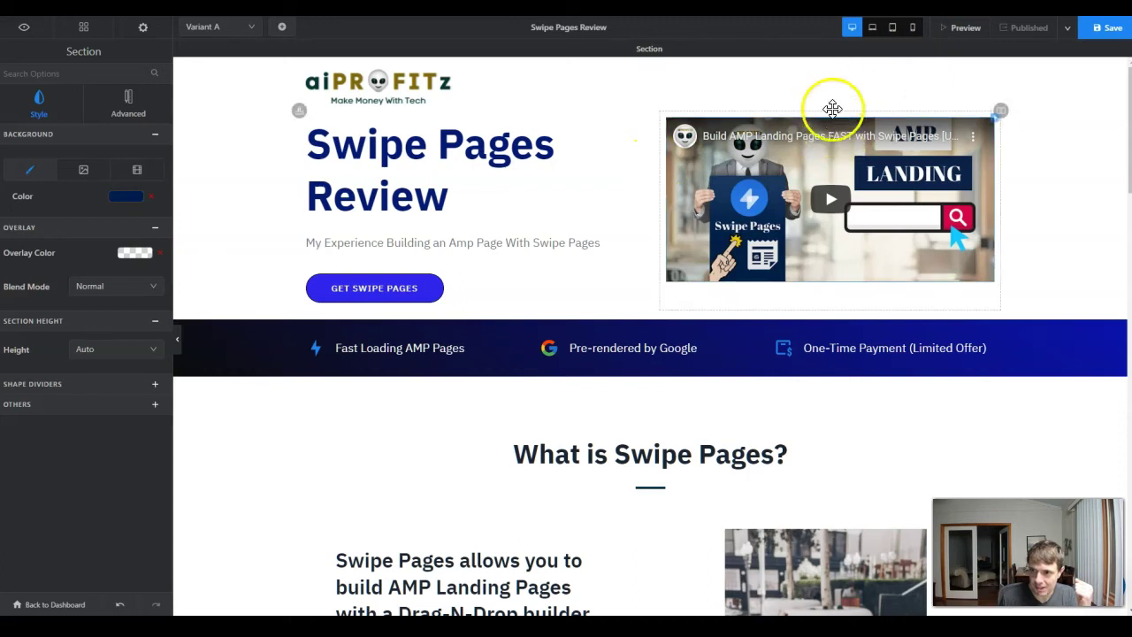
left_click(575, 88)
left_click(149, 100)
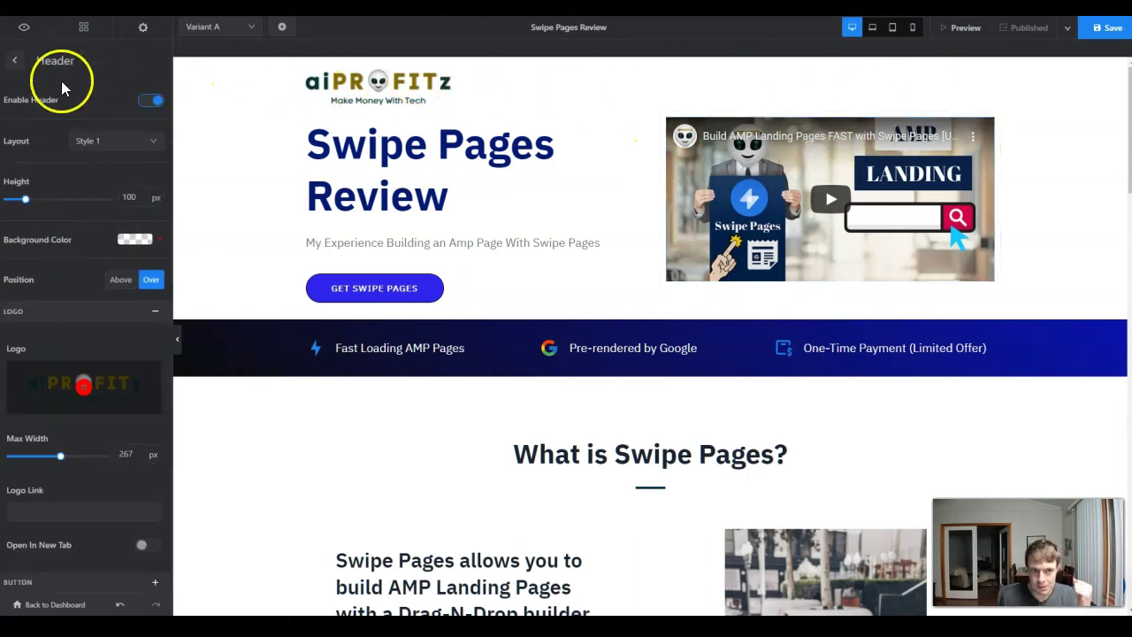
left_click(146, 104)
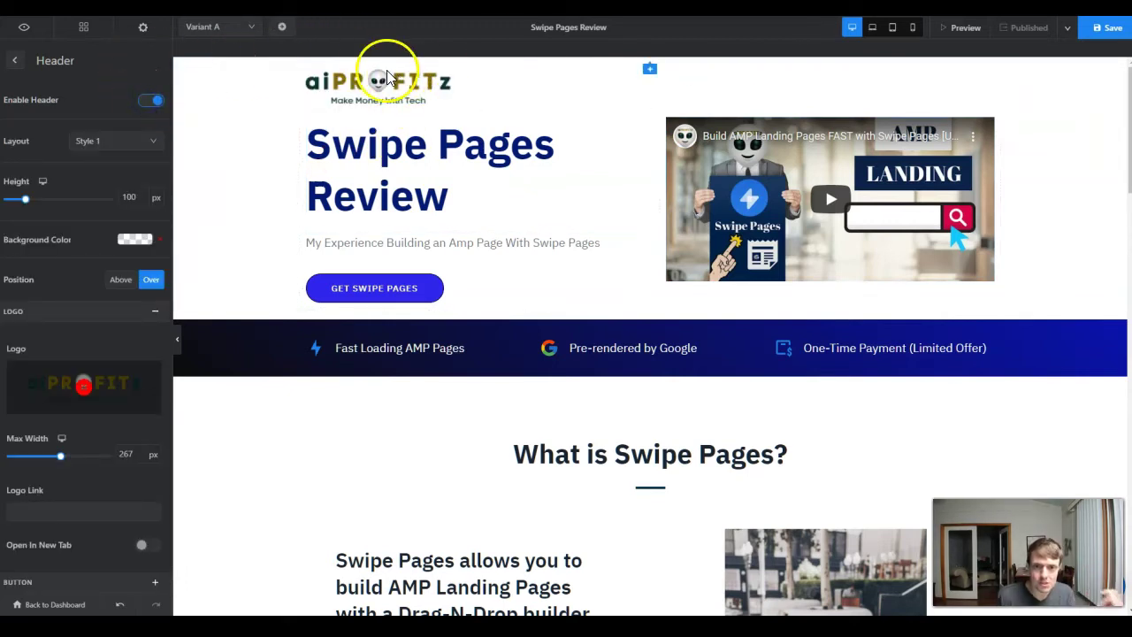
scroll(137, 244, "down", 1)
scroll(137, 237, "down", 2)
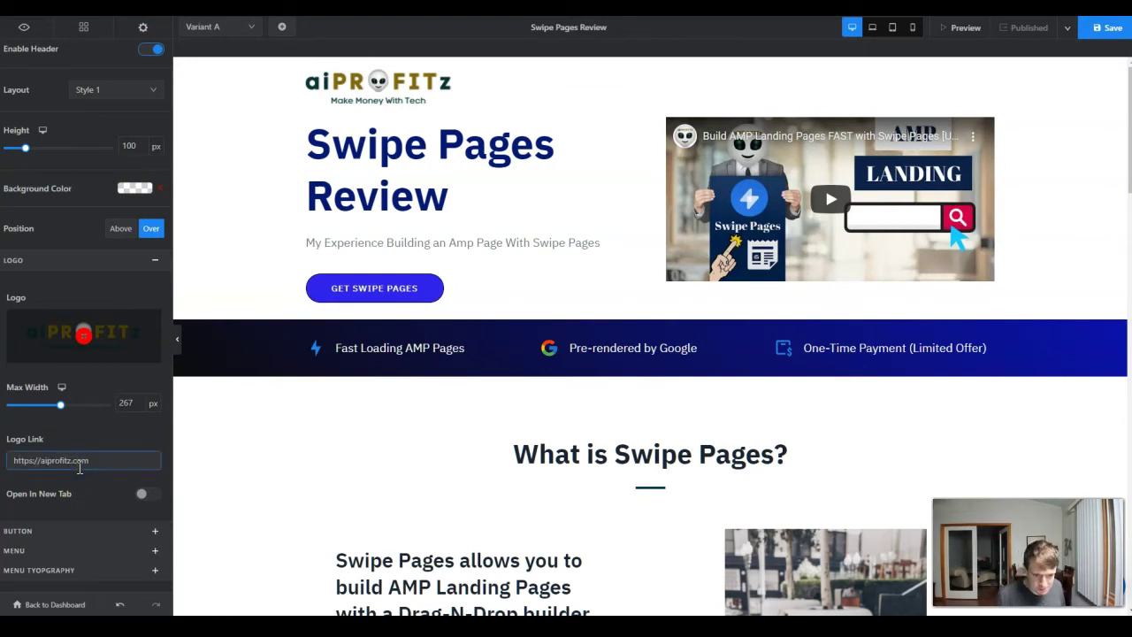
left_click(155, 530)
scroll(141, 442, "down", 5)
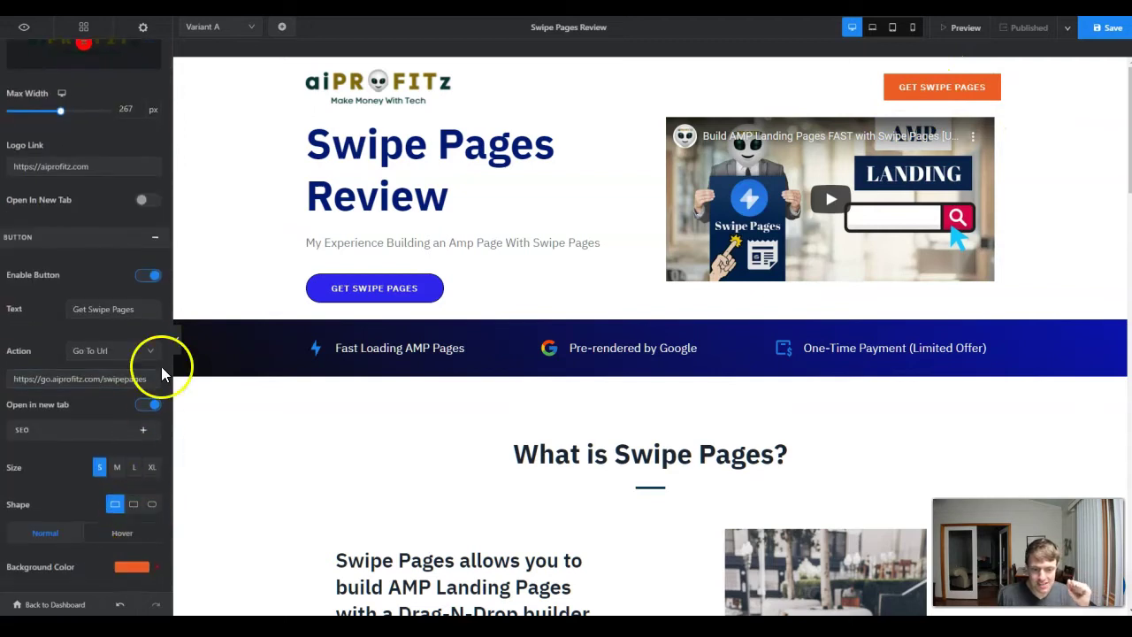
left_click(94, 379)
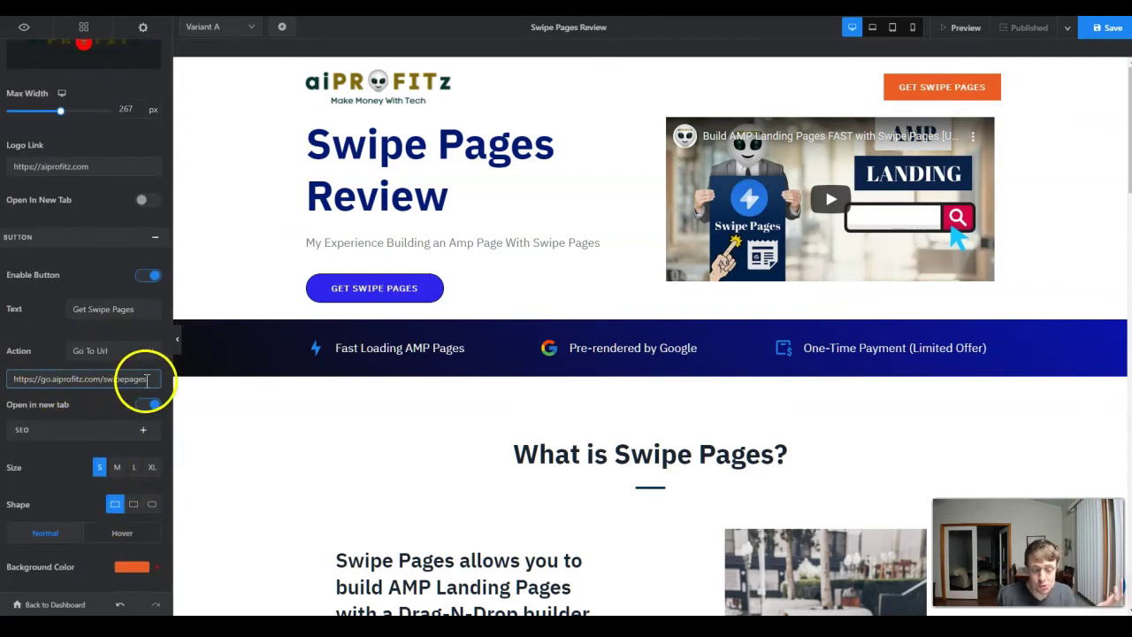
- Give the header button fully rounded ends and a dark purple-blue background, with a white background and dark blue text on hover
scroll(135, 398, "down", 3)
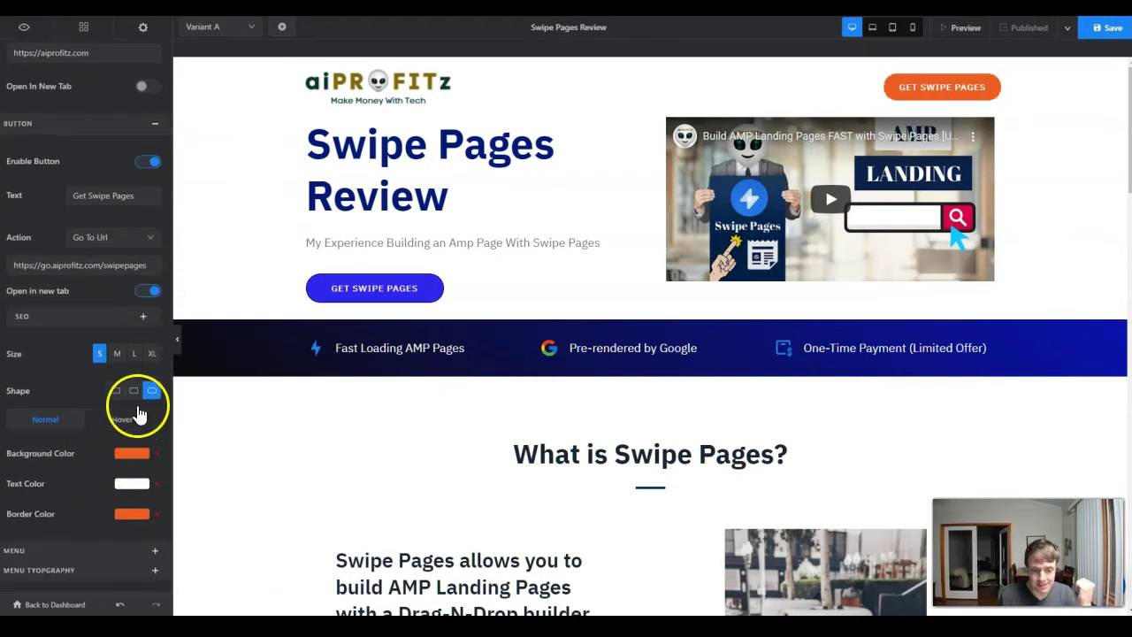
left_click(132, 453)
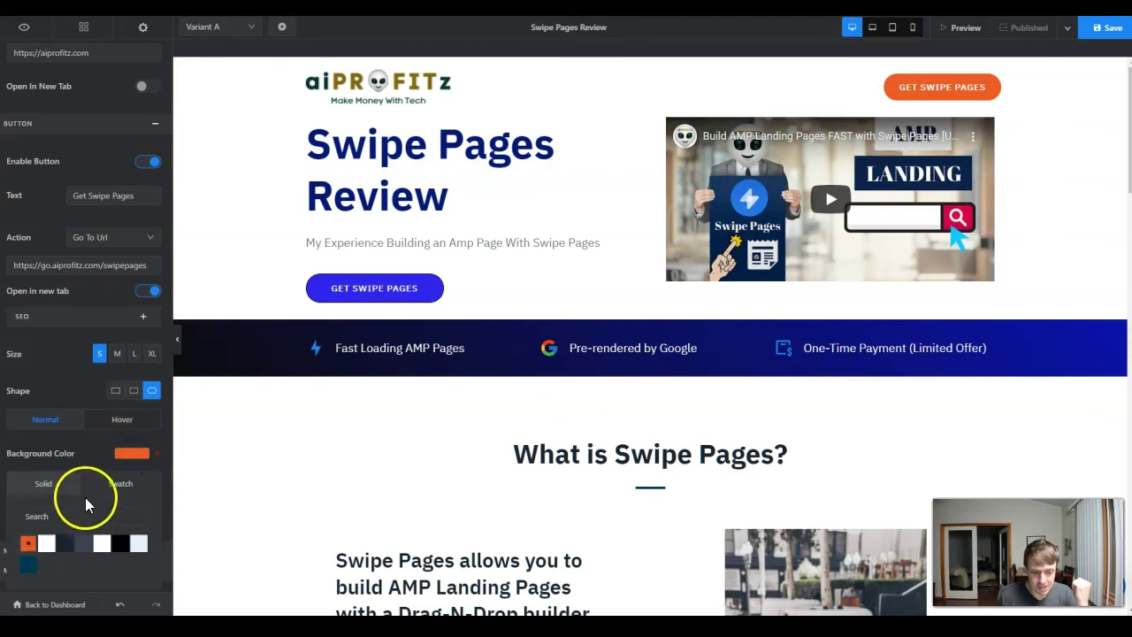
left_click(122, 420)
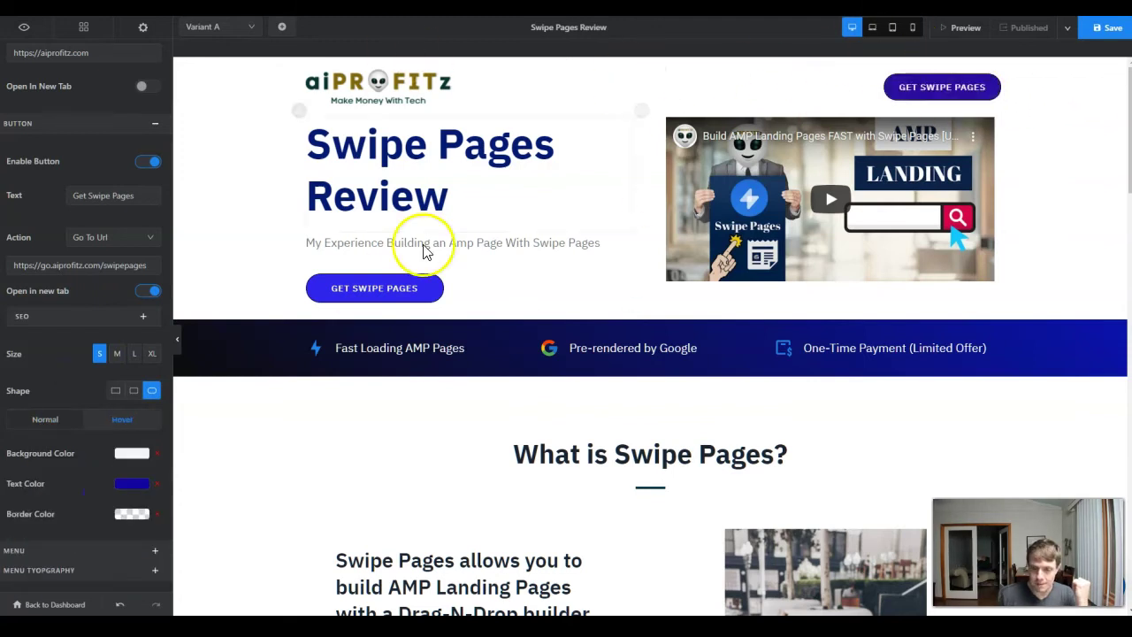
scroll(62, 447, "up", 5)
scroll(207, 386, "down", 3)
scroll(96, 508, "down", 5)
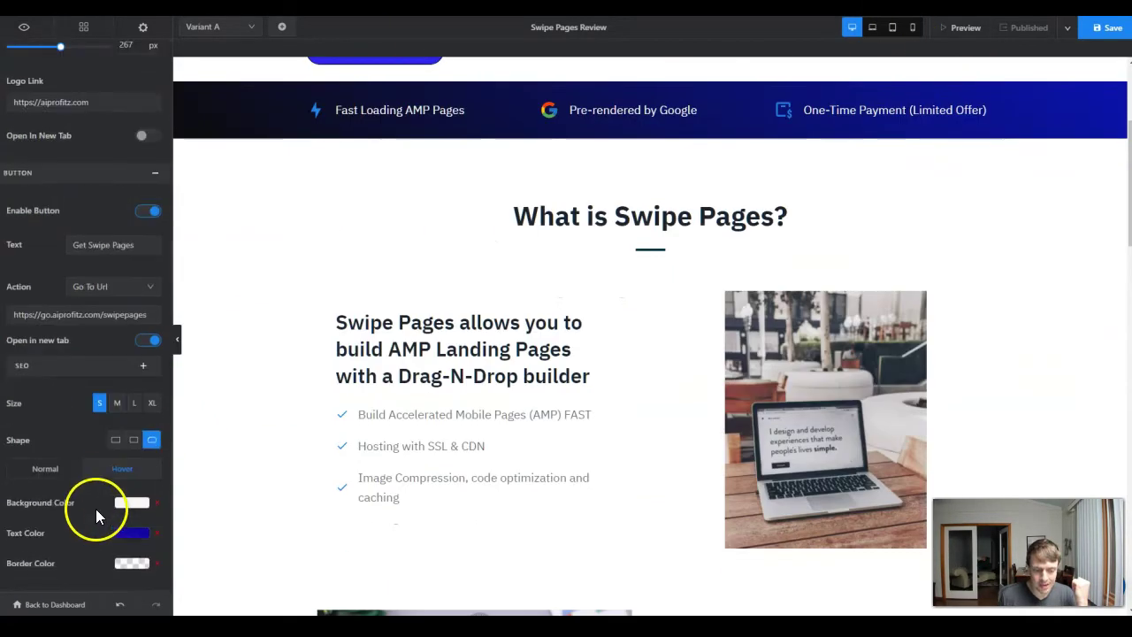
- Add three items to the header menu
scroll(420, 399, "up", 5)
left_click(148, 551)
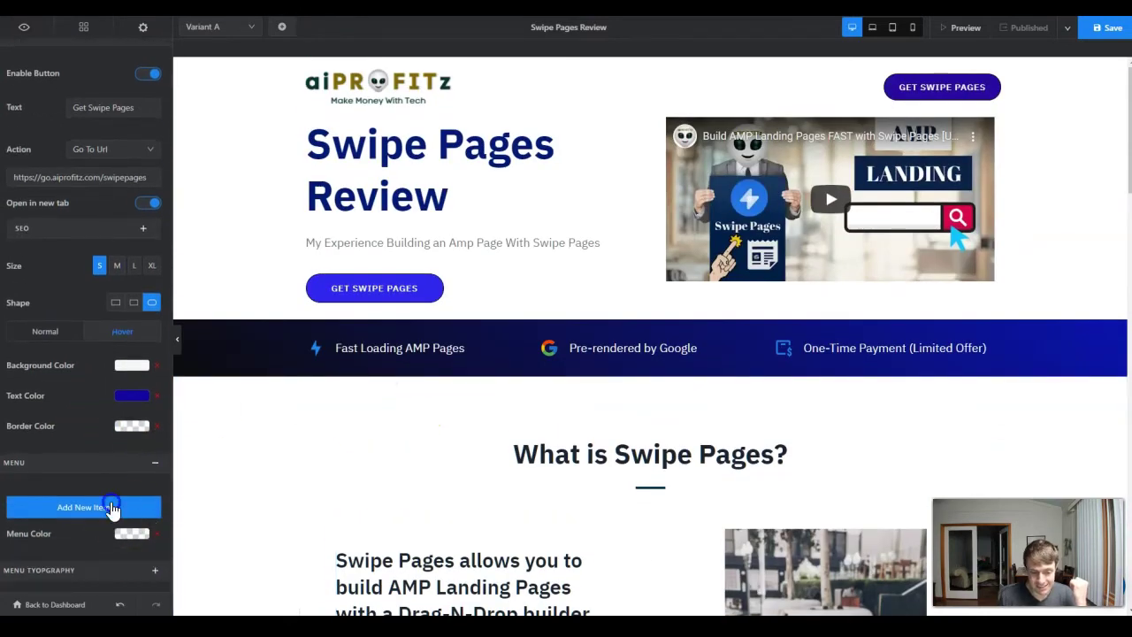
left_click(111, 507)
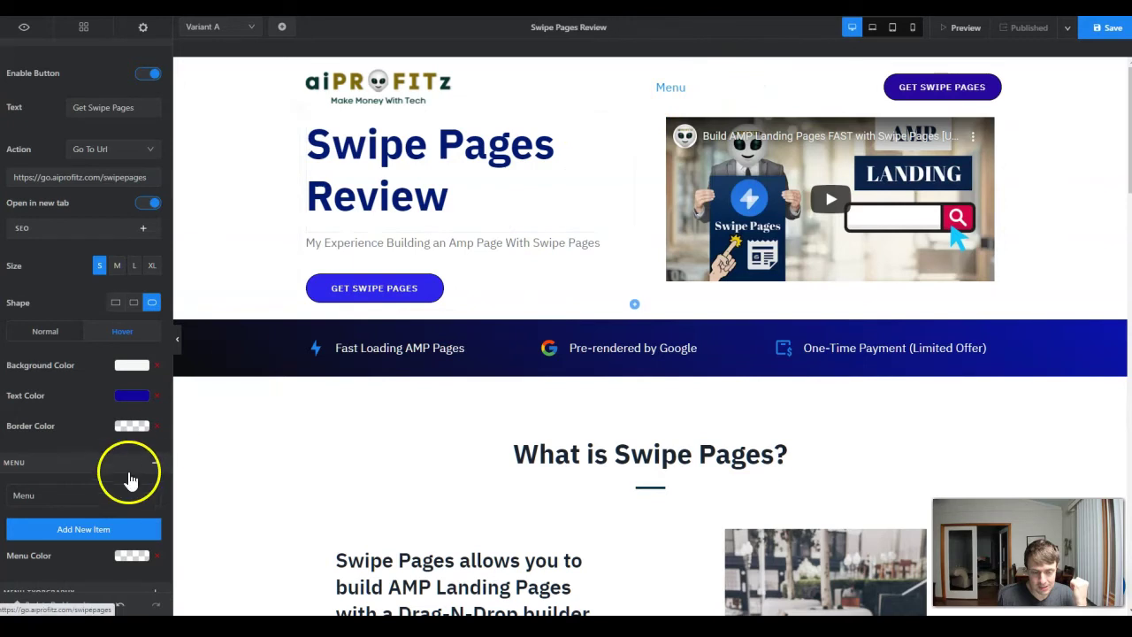
left_click(89, 527)
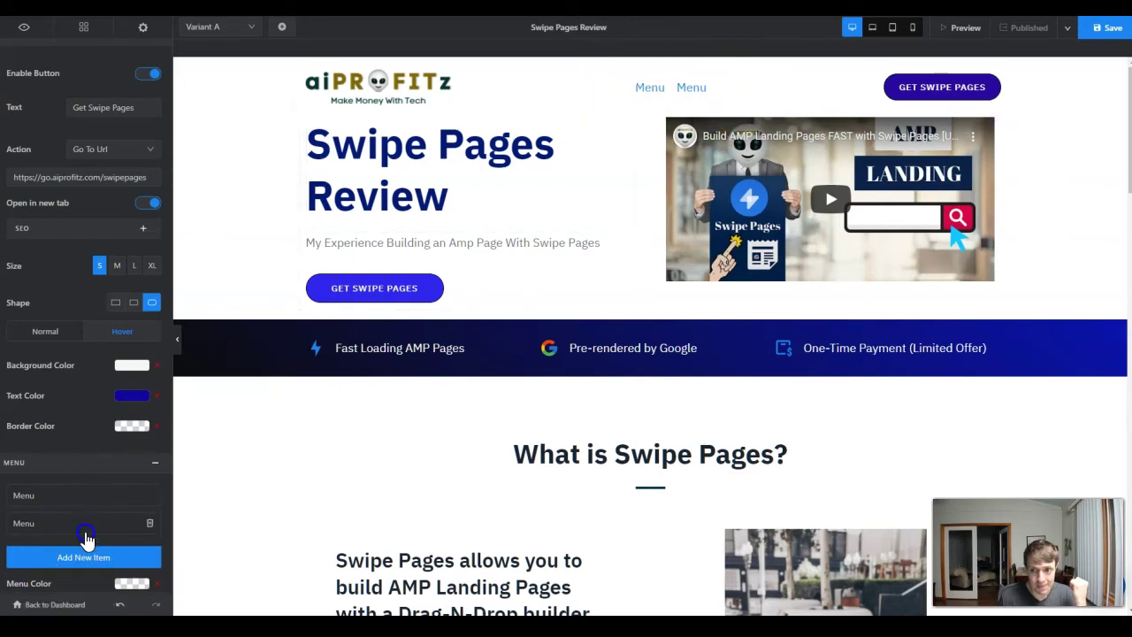
left_click(53, 557)
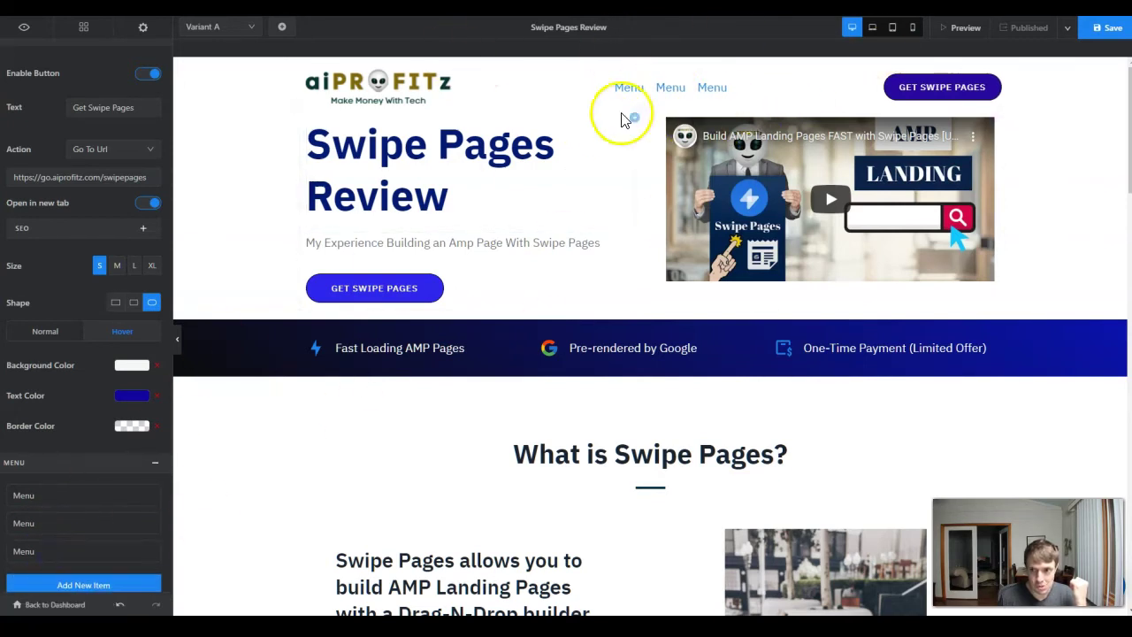
- Try the Style 2, Style 3 and Style 4 header layouts with the three menu items
scroll(56, 371, "up", 6)
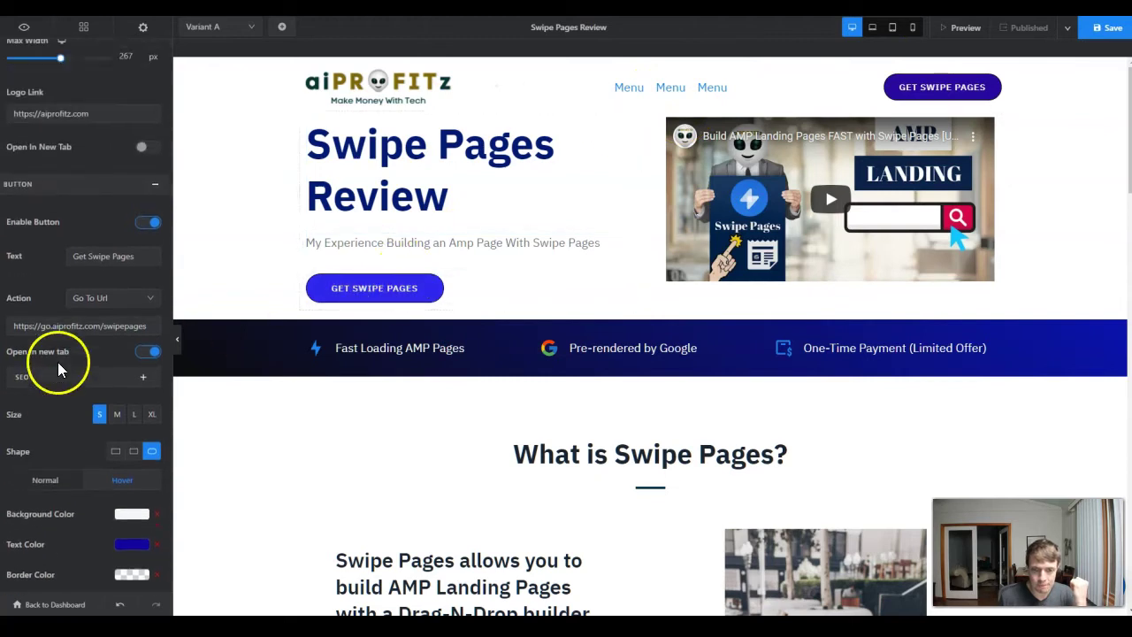
left_click(93, 140)
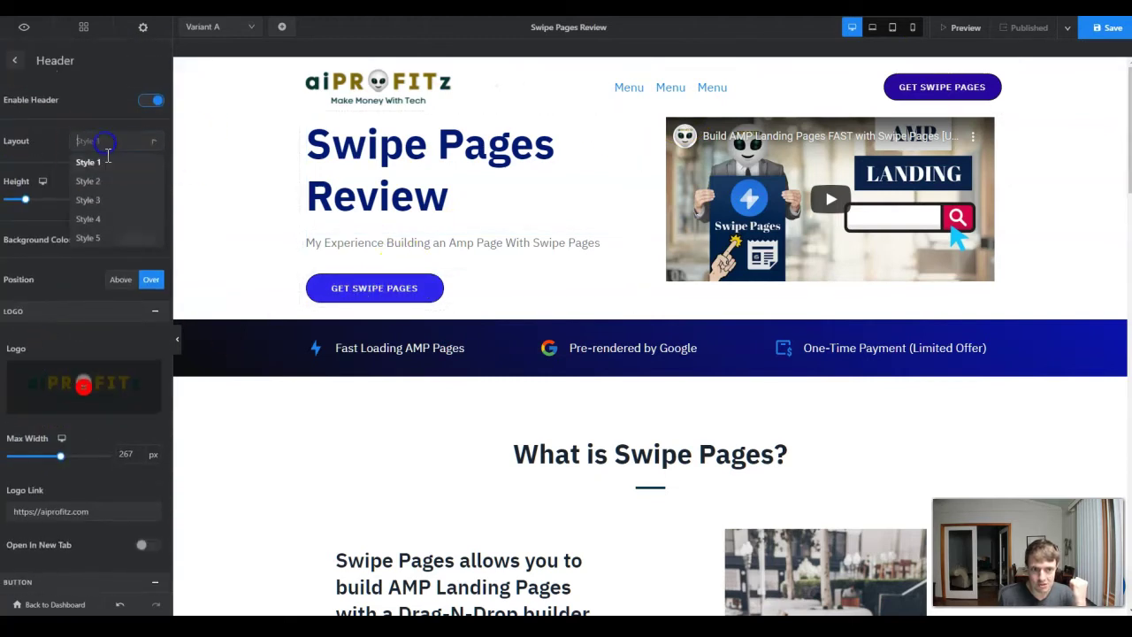
left_click(103, 183)
left_click(103, 152)
left_click(109, 208)
left_click(101, 159)
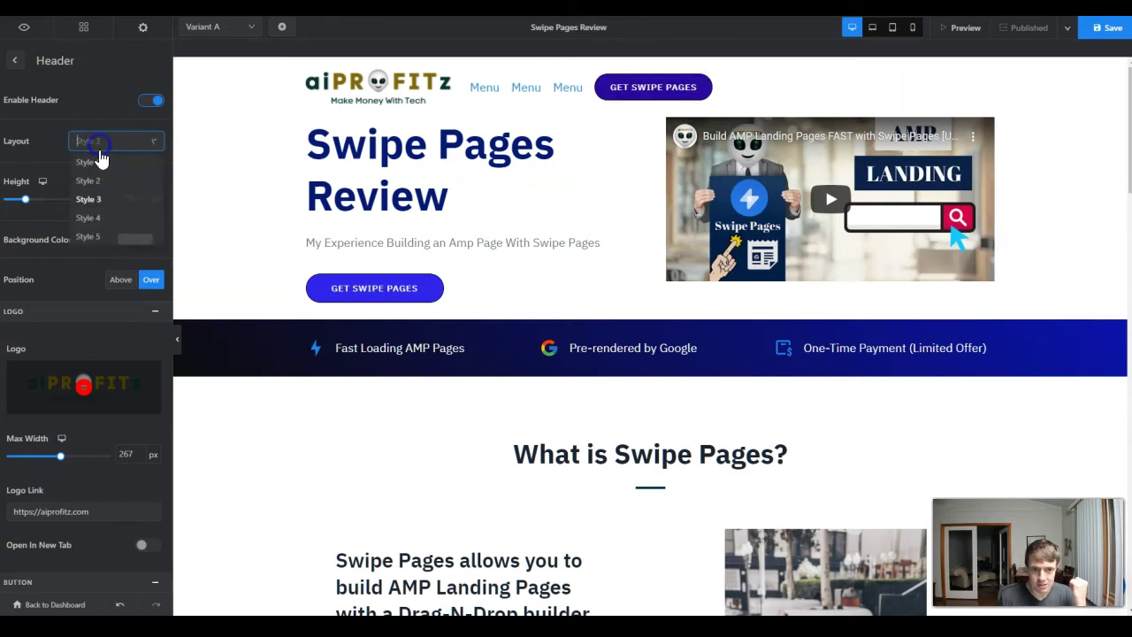
left_click(104, 220)
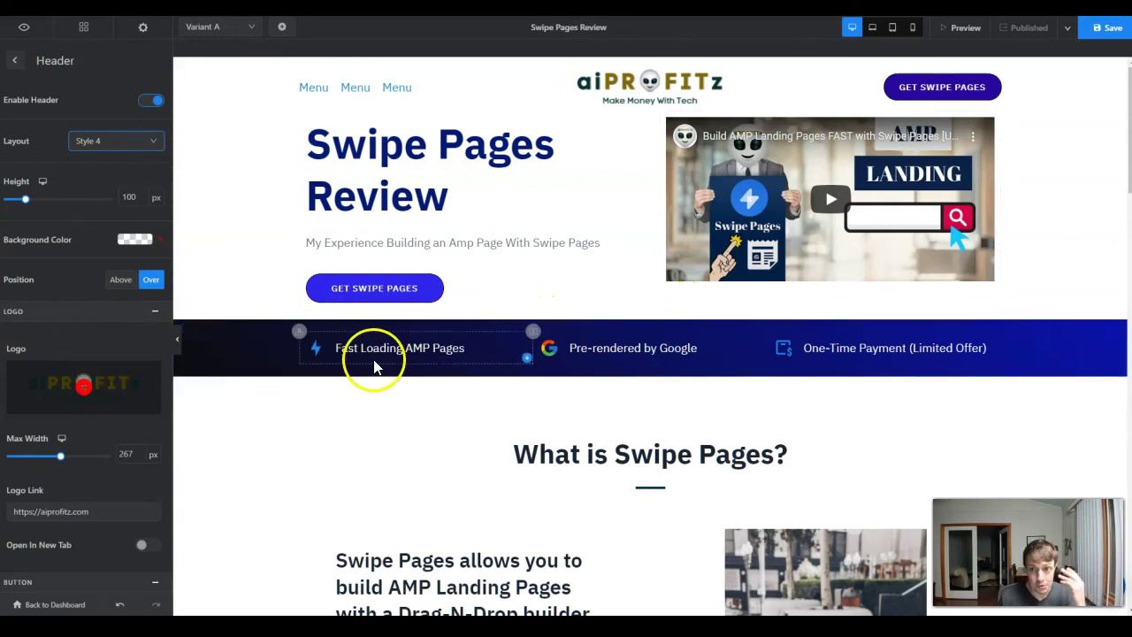
- Delete two of the three header menu items
scroll(71, 472, "down", 5)
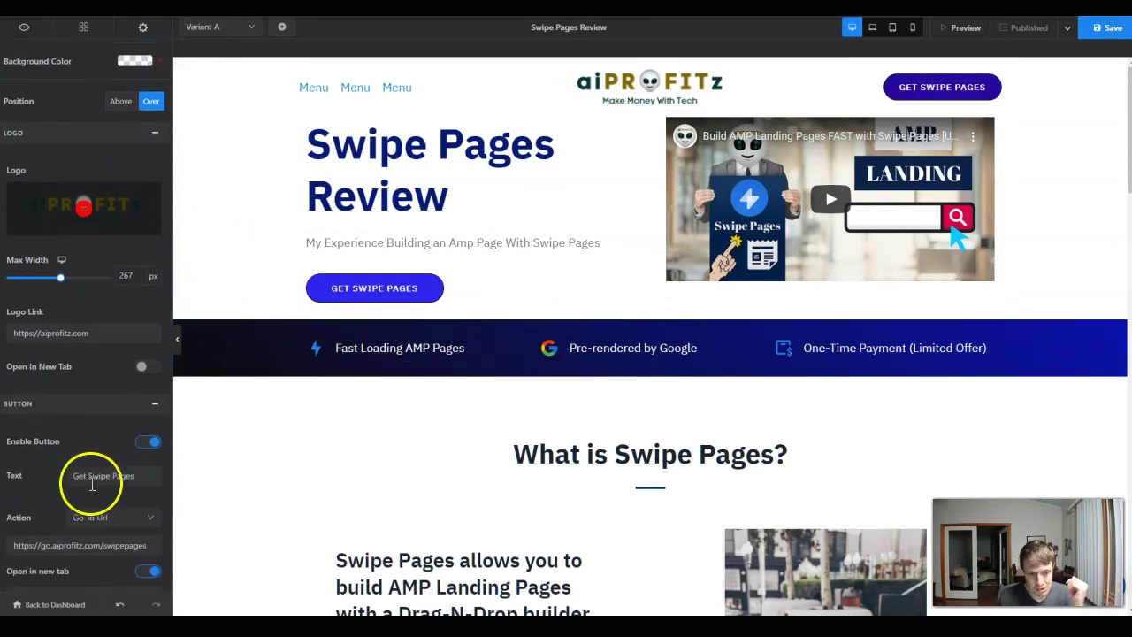
scroll(92, 483, "down", 3)
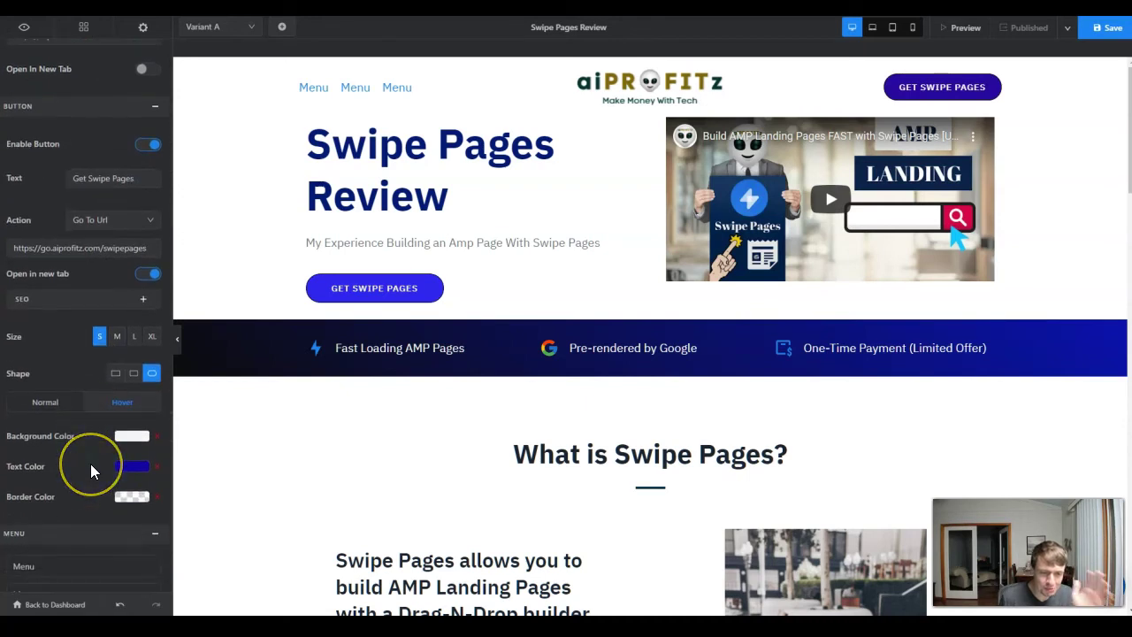
scroll(90, 470, "down", 3)
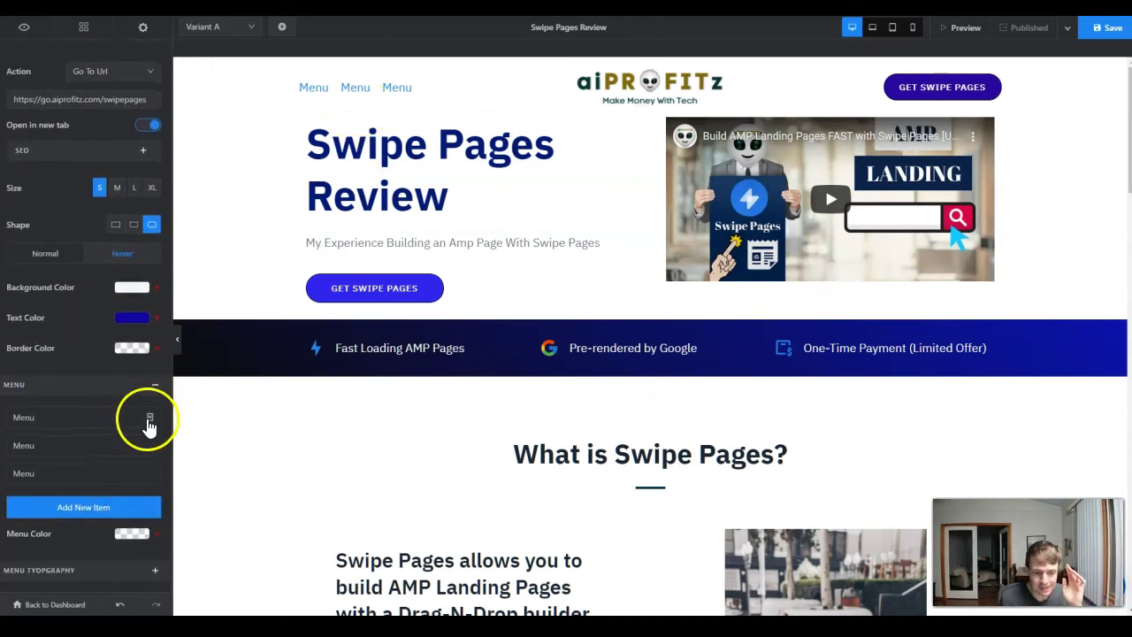
left_click(149, 419)
left_click(150, 457)
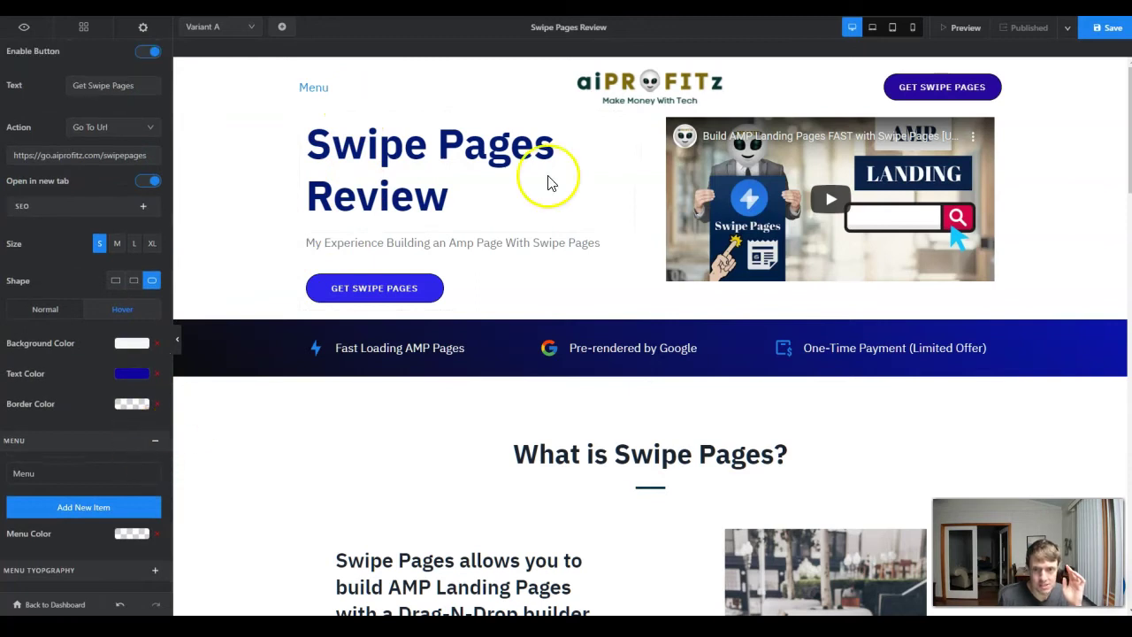
- Compare the Style 5 and Style 4 header layouts and set the header layout to Style 2
scroll(101, 260, "up", 6)
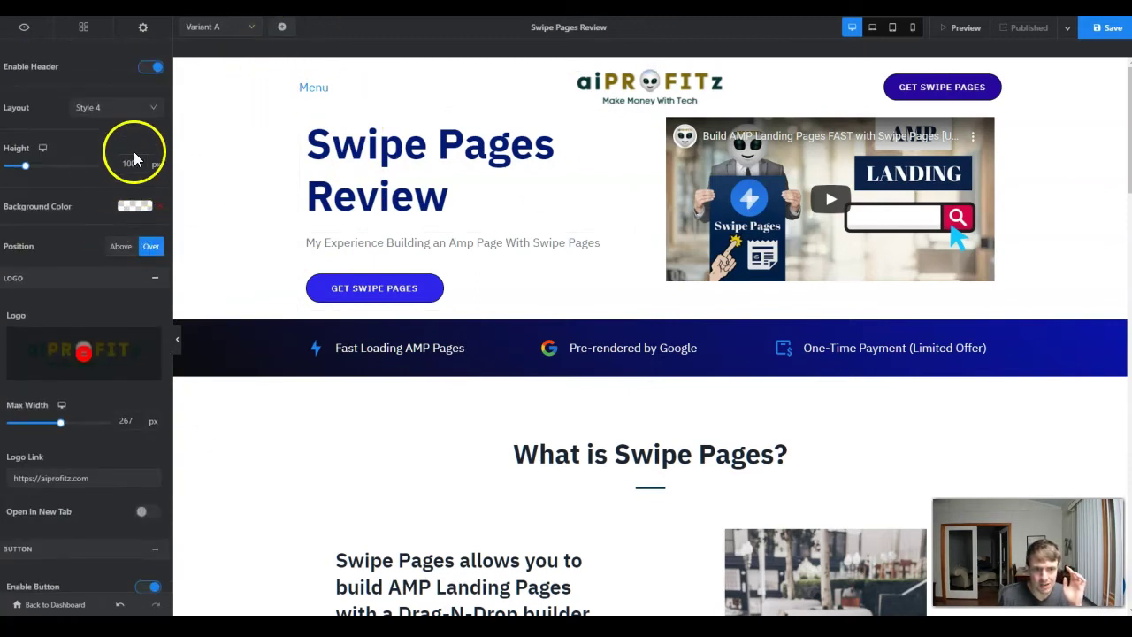
left_click(130, 119)
left_click(99, 234)
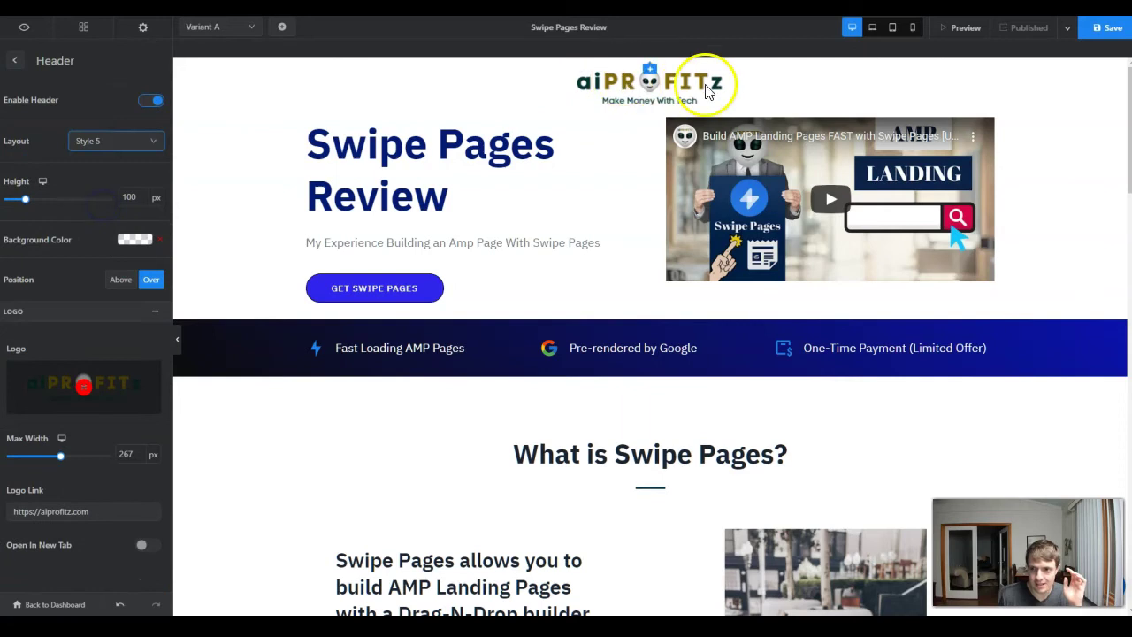
left_click(115, 141)
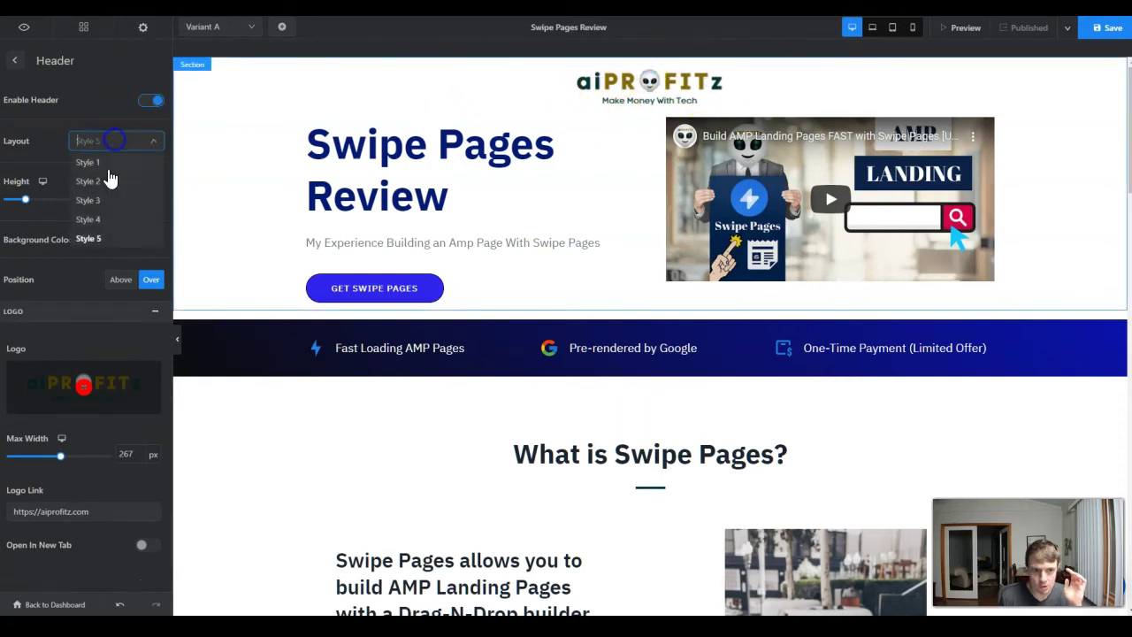
left_click(97, 222)
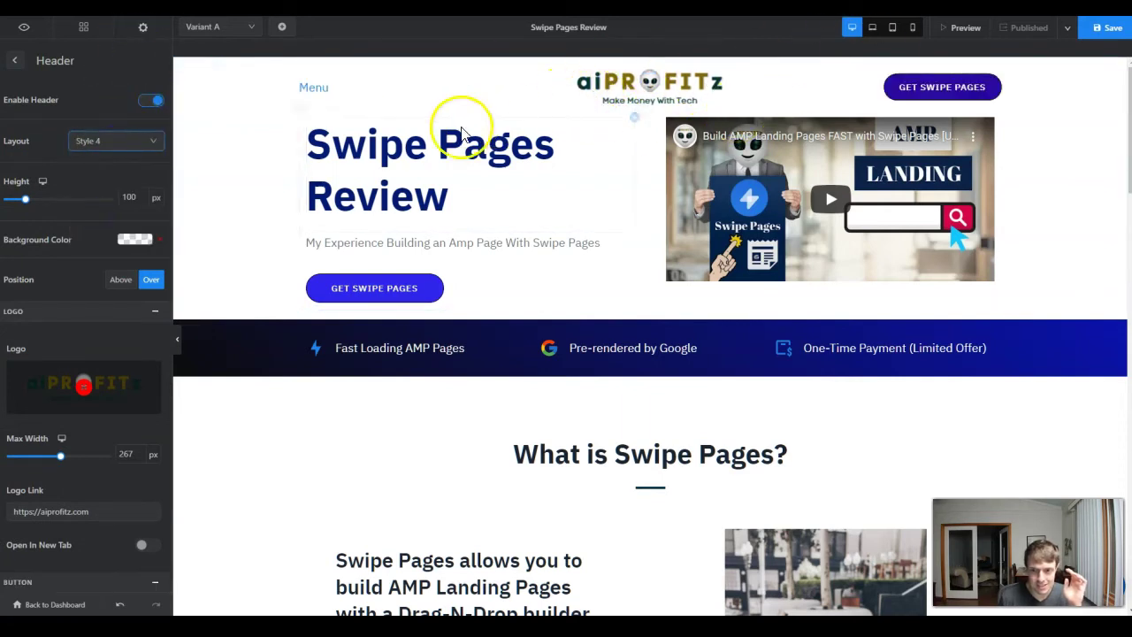
left_click(125, 146)
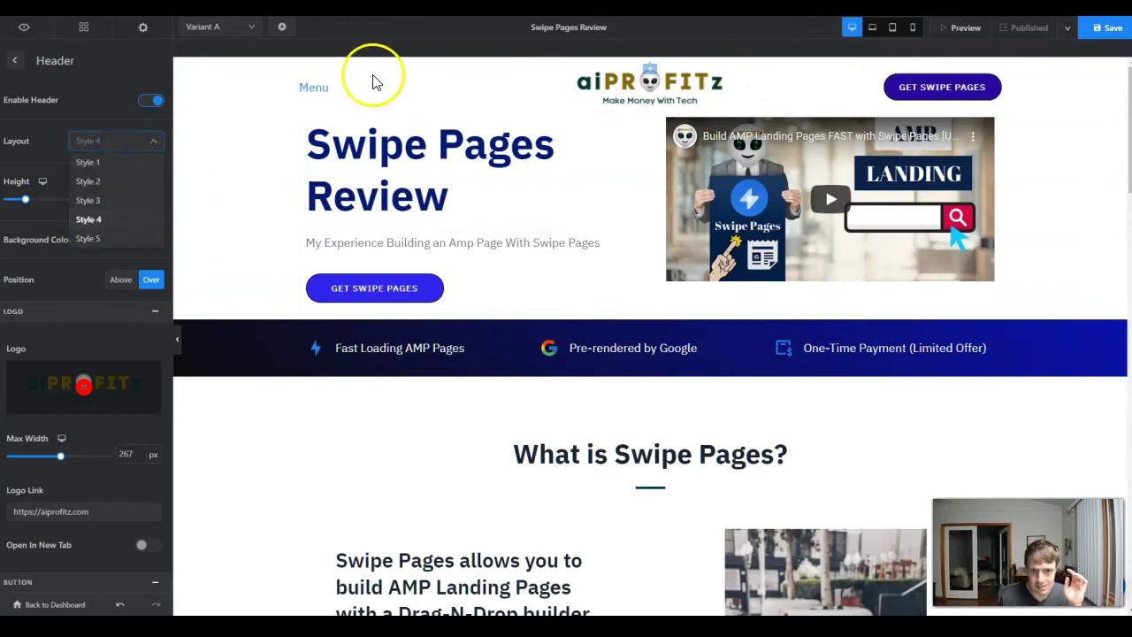
left_click(113, 181)
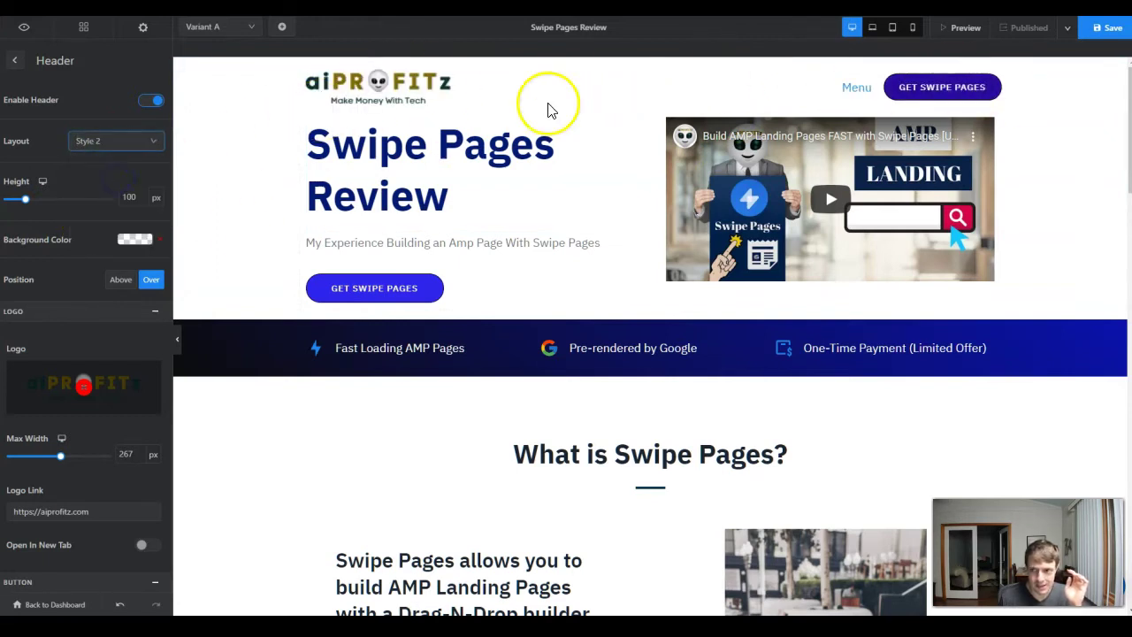
- Set the header layout to Style 1
scroll(151, 253, "down", 1)
scroll(130, 222, "up", 1)
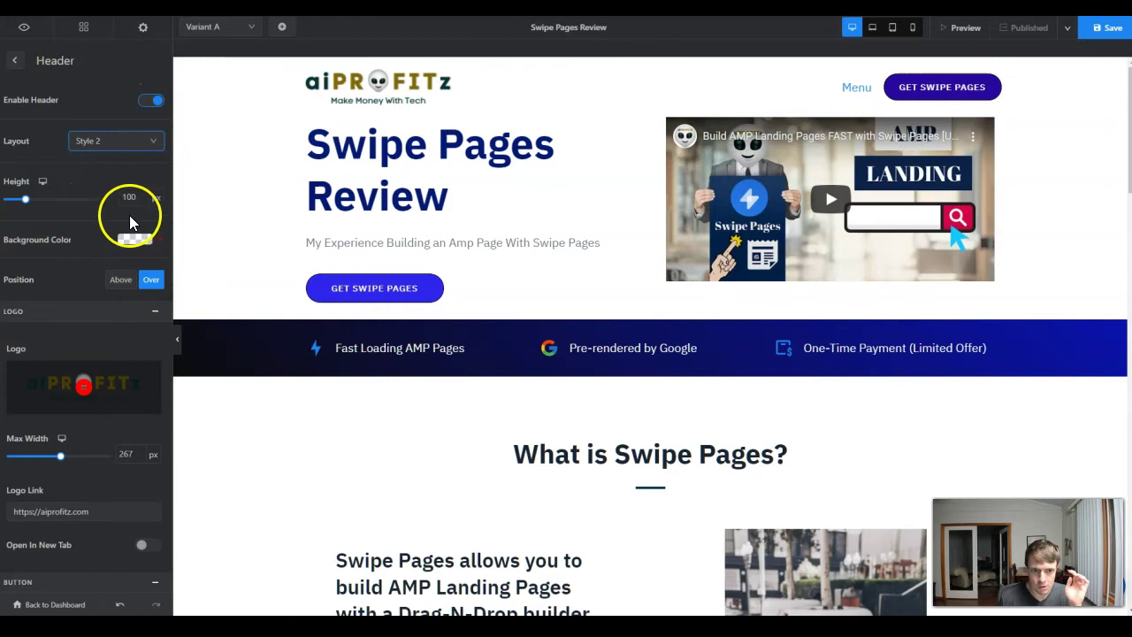
left_click(140, 146)
left_click(128, 160)
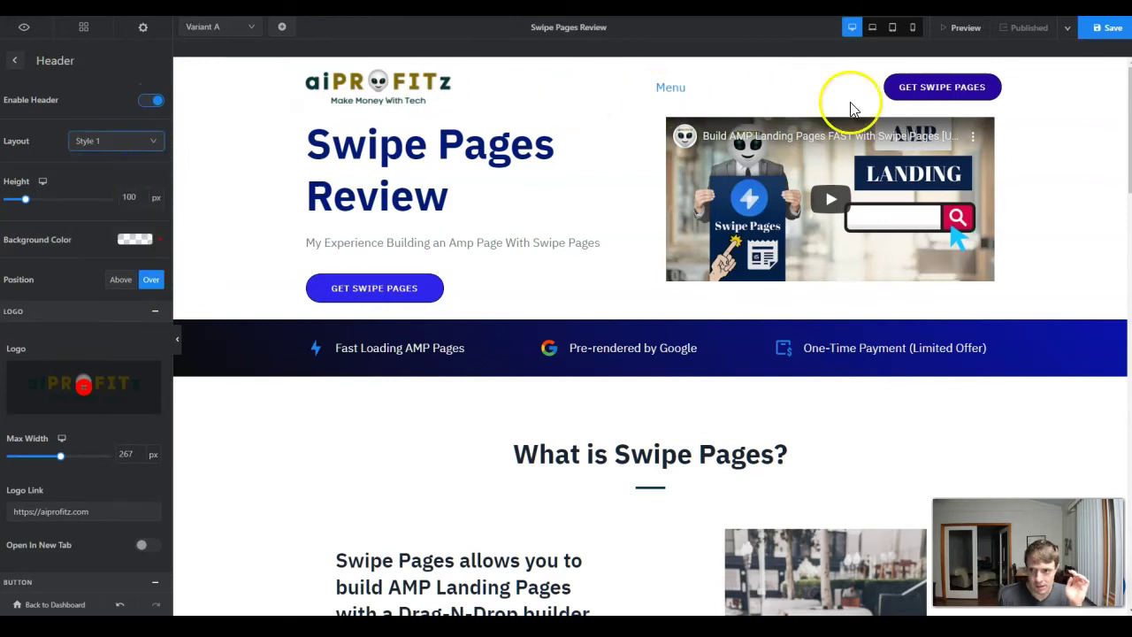
- Delete the remaining Menu item from the header menu
scroll(132, 354, "down", 6)
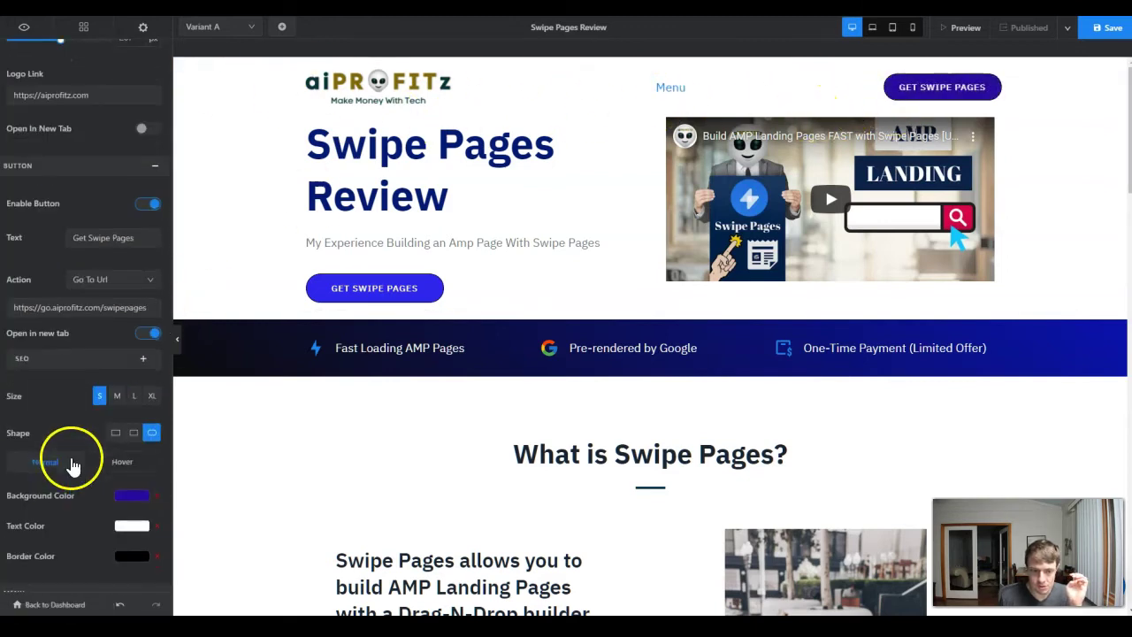
scroll(91, 494, "down", 2)
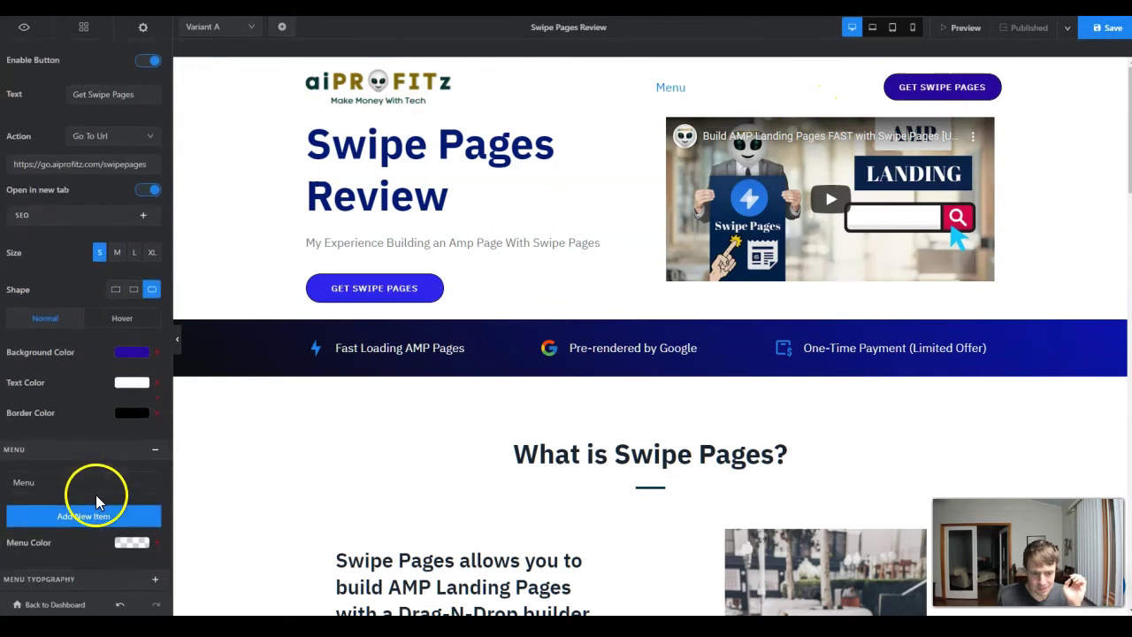
left_click(149, 478)
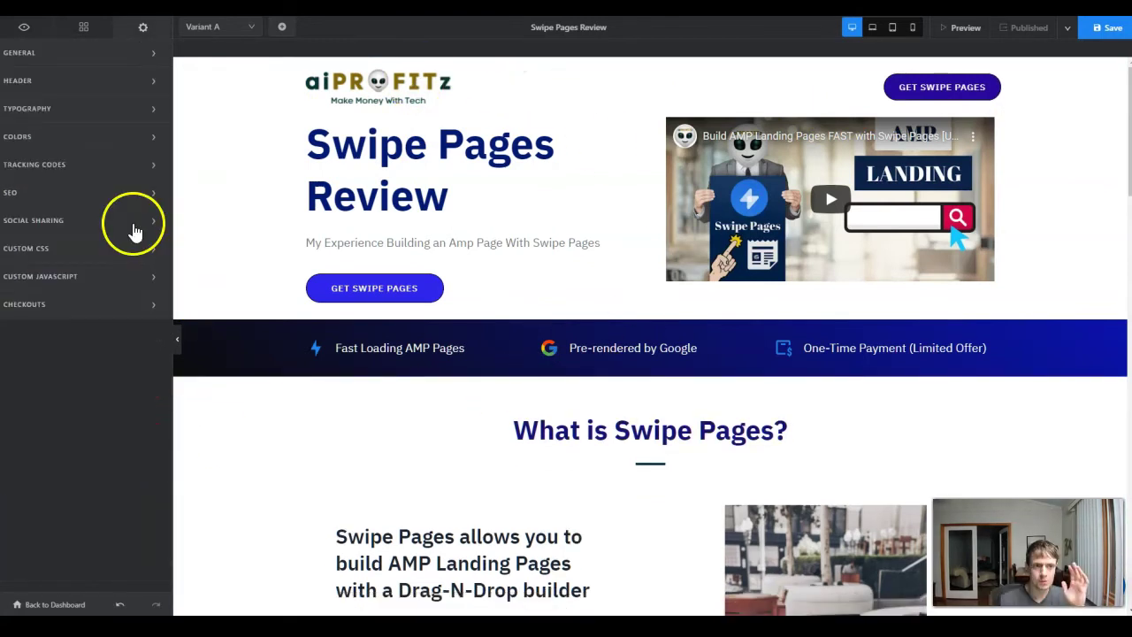
- Review the page's General, Header and Typography settings
left_click(114, 55)
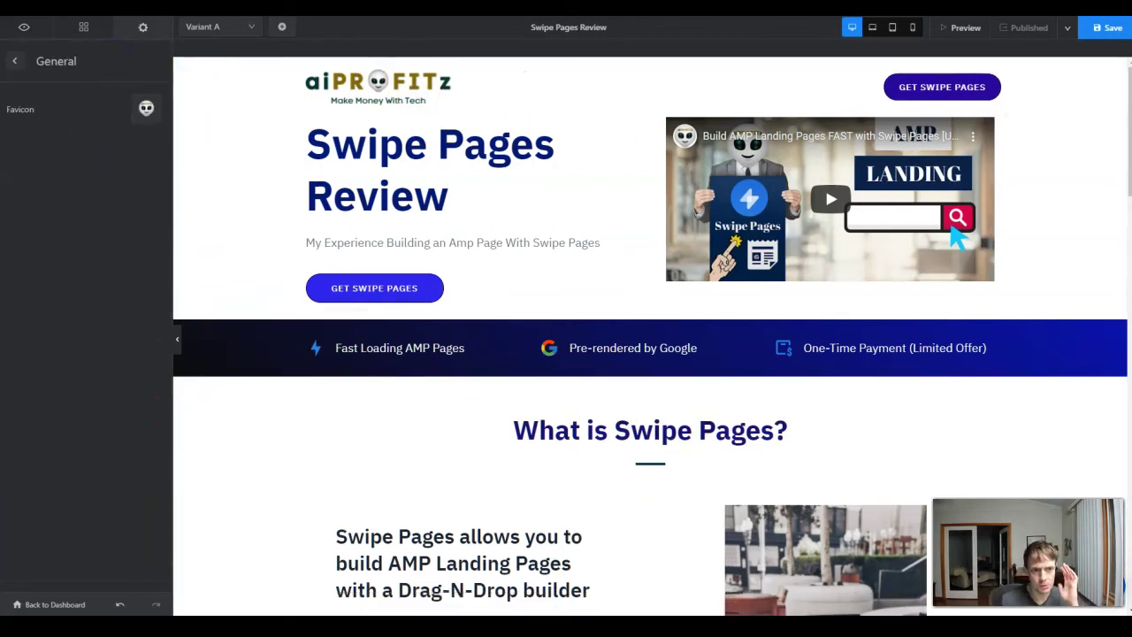
left_click(21, 61)
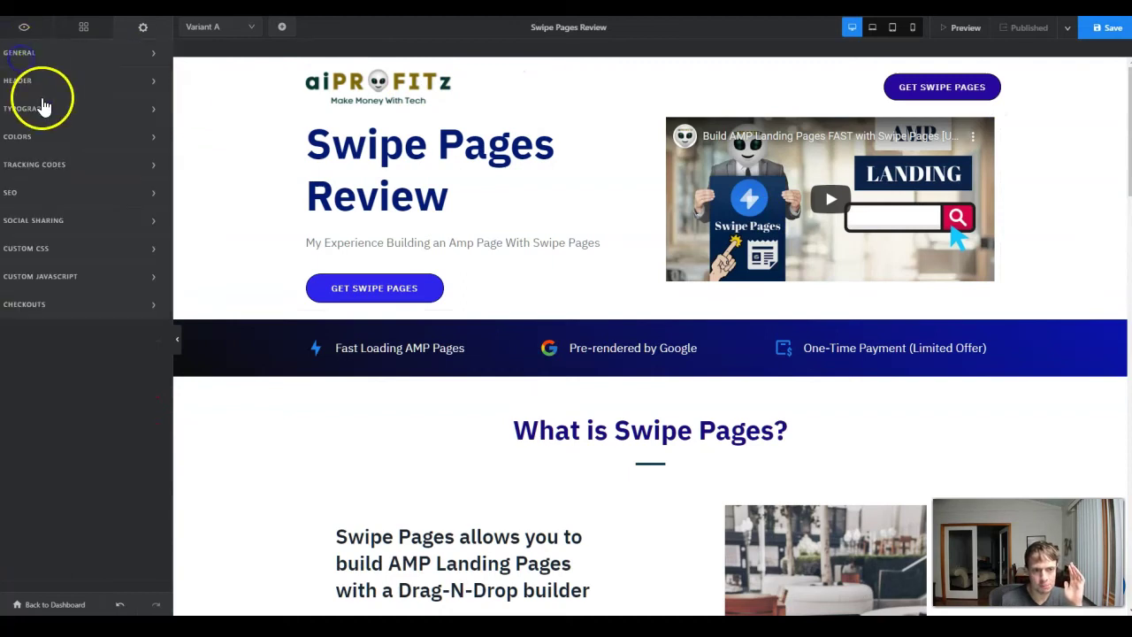
left_click(48, 83)
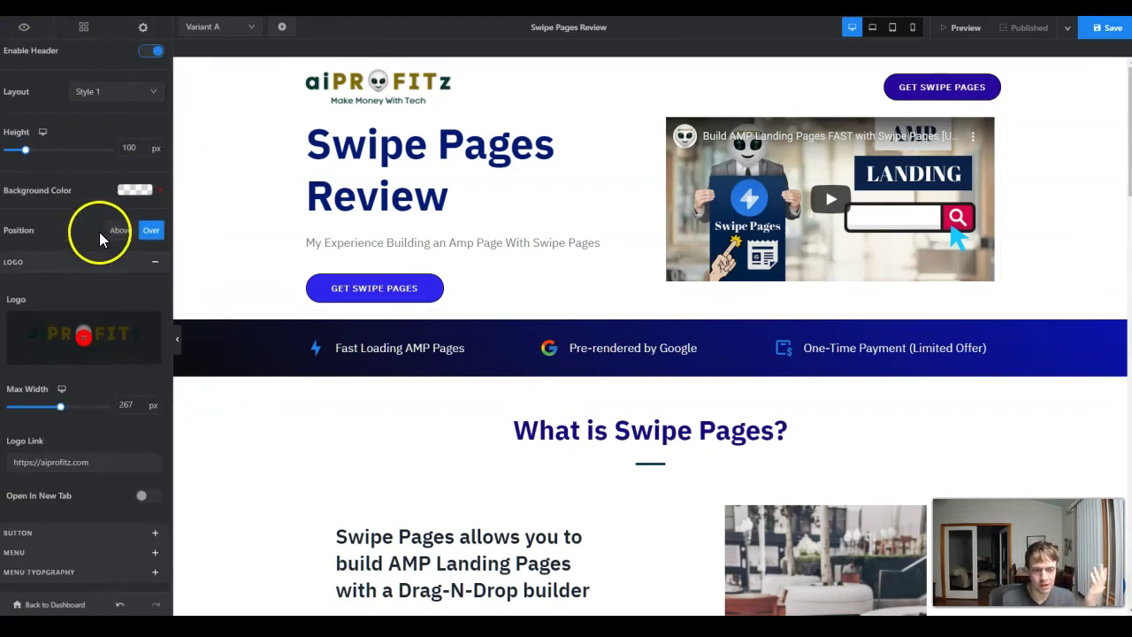
left_click(13, 69)
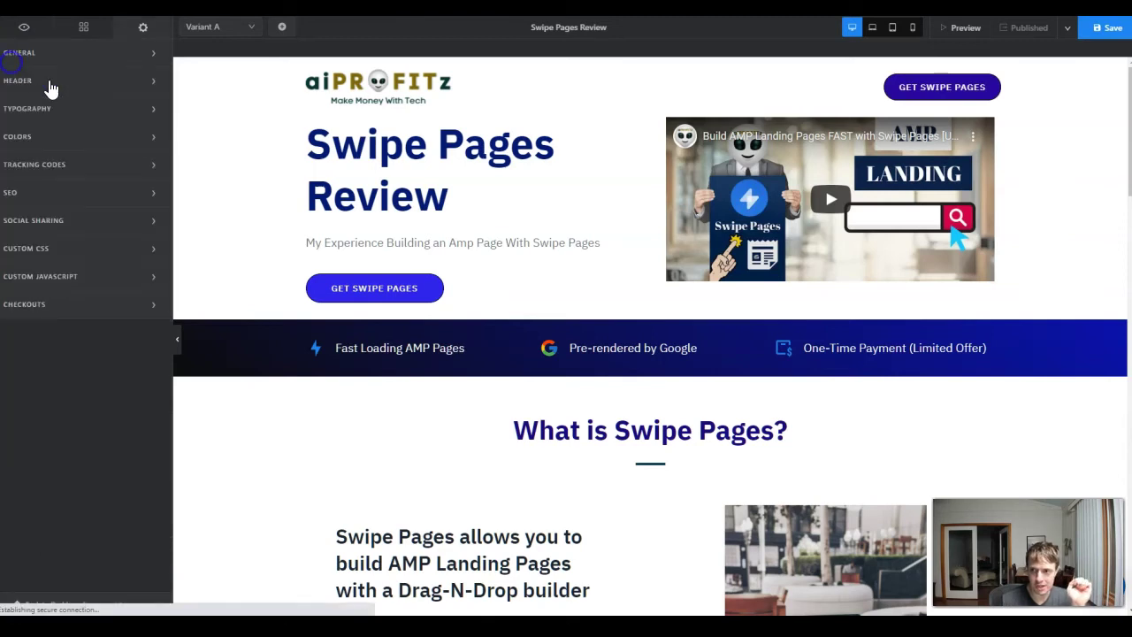
left_click(74, 137)
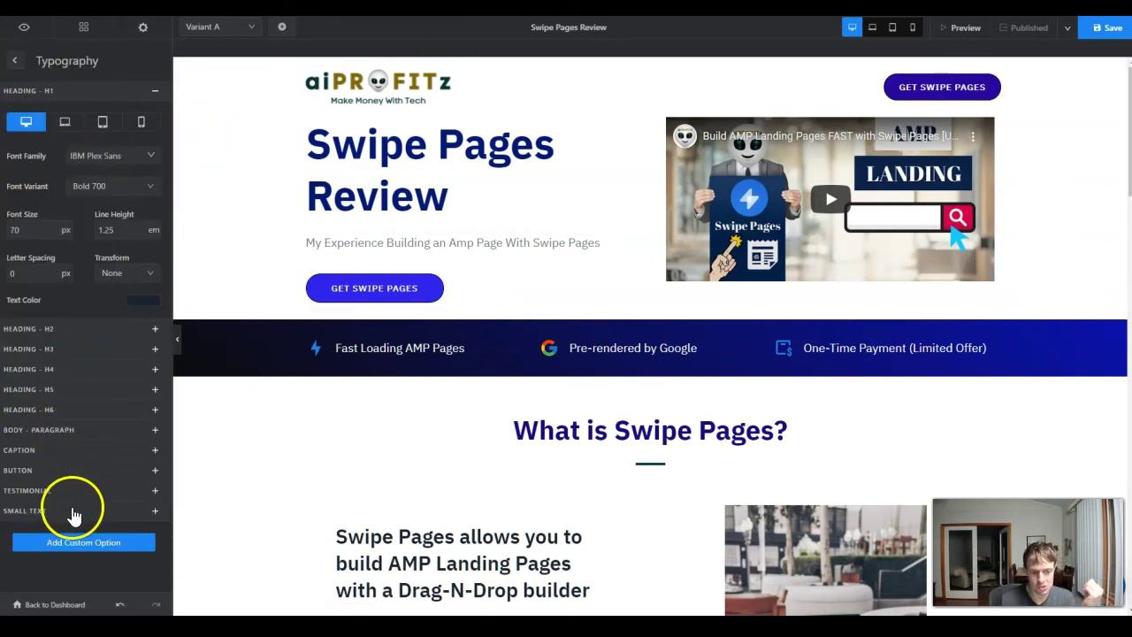
left_click(14, 60)
- Review the page's color palette settings and compare them with the colors used in the page sections
left_click(38, 131)
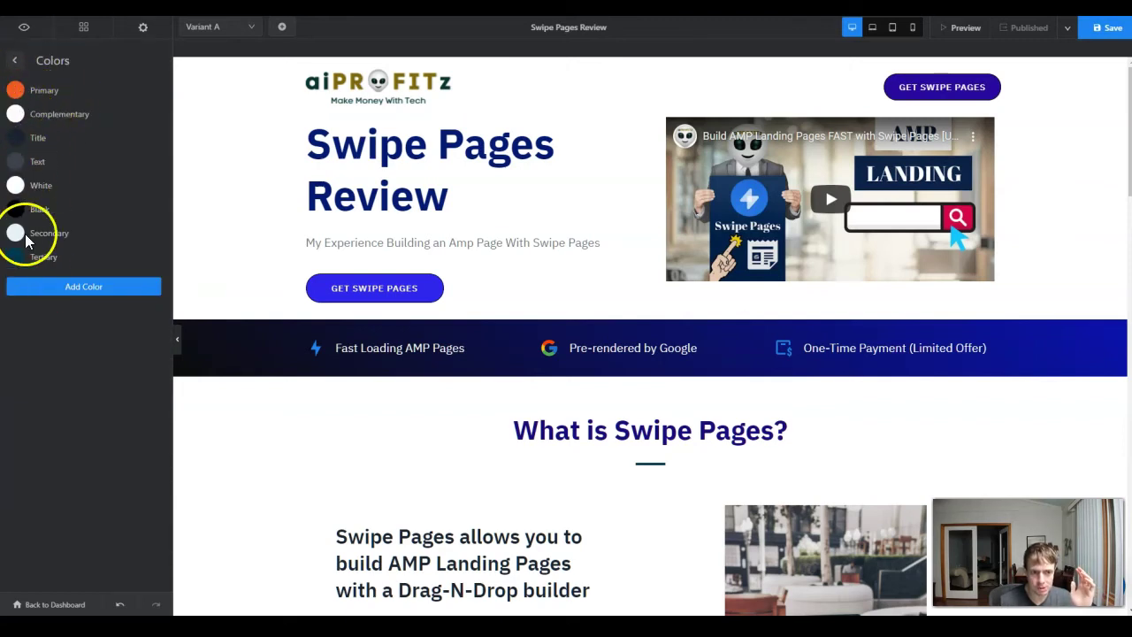
scroll(480, 350, "down", 10)
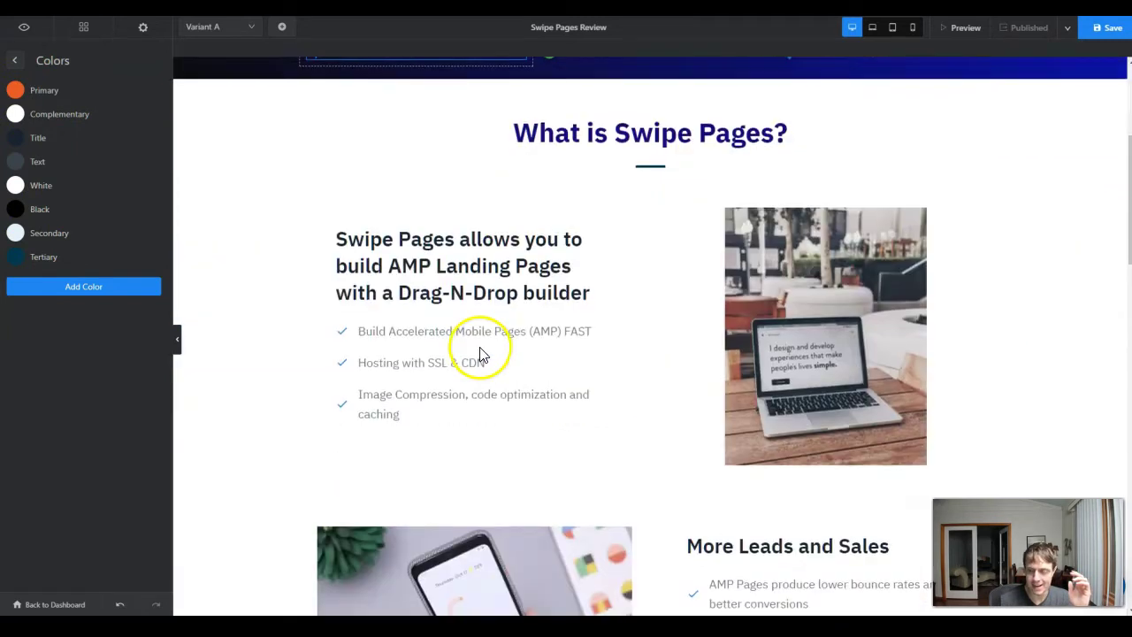
scroll(480, 357, "down", 8)
scroll(480, 361, "up", 1)
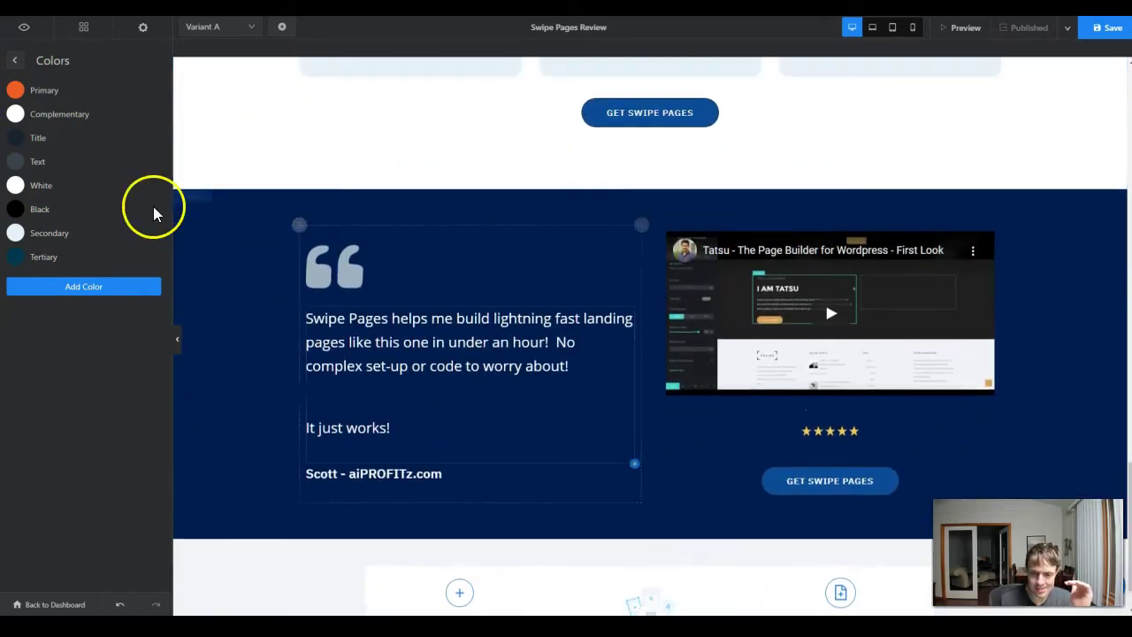
scroll(528, 424, "down", 1)
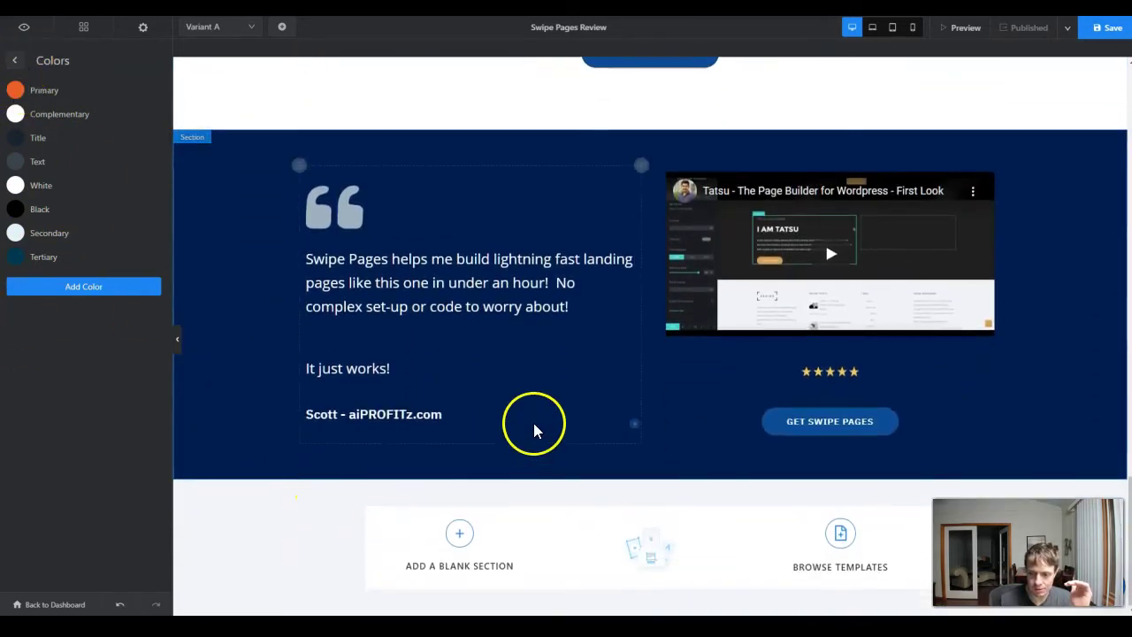
left_click(11, 60)
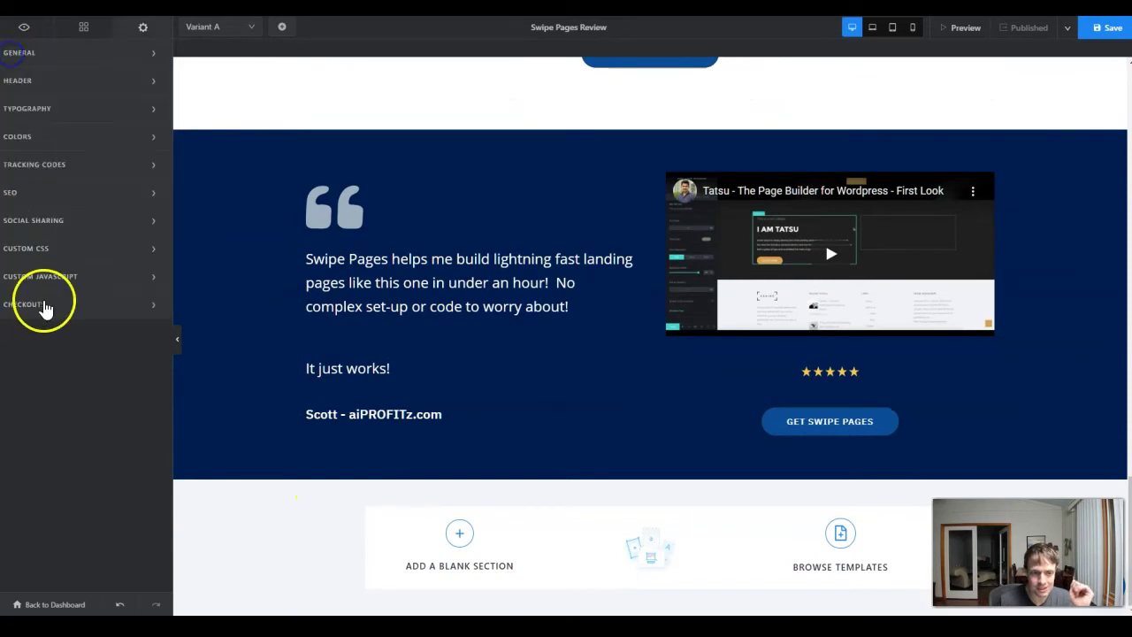
- Review the tracking ID fields and the custom tracking code editor for the page
left_click(47, 165)
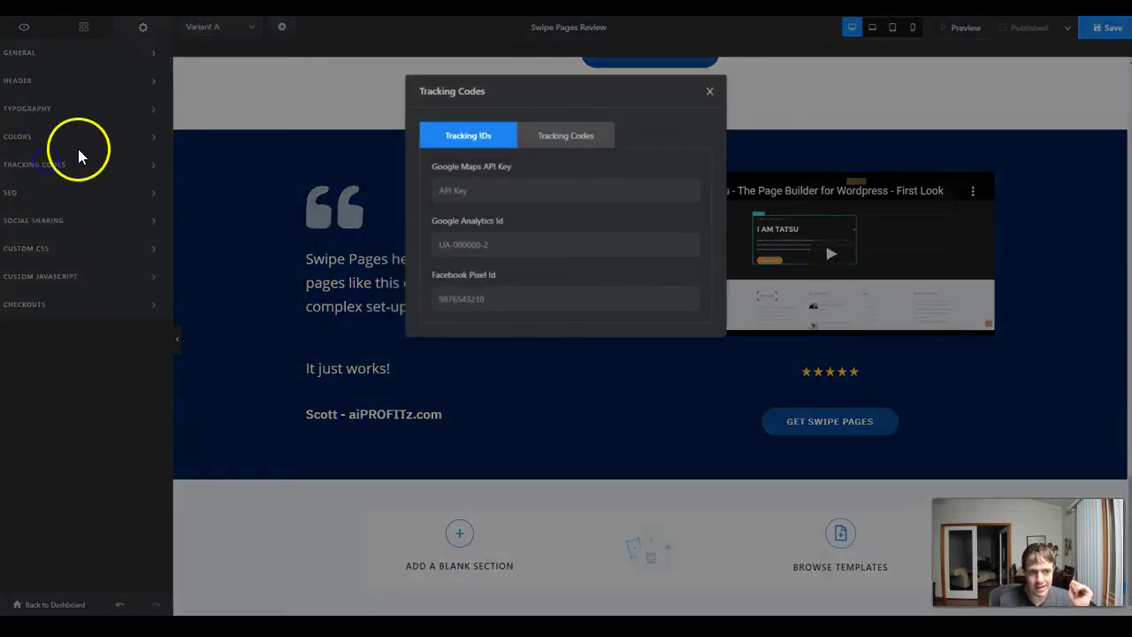
left_click(501, 244)
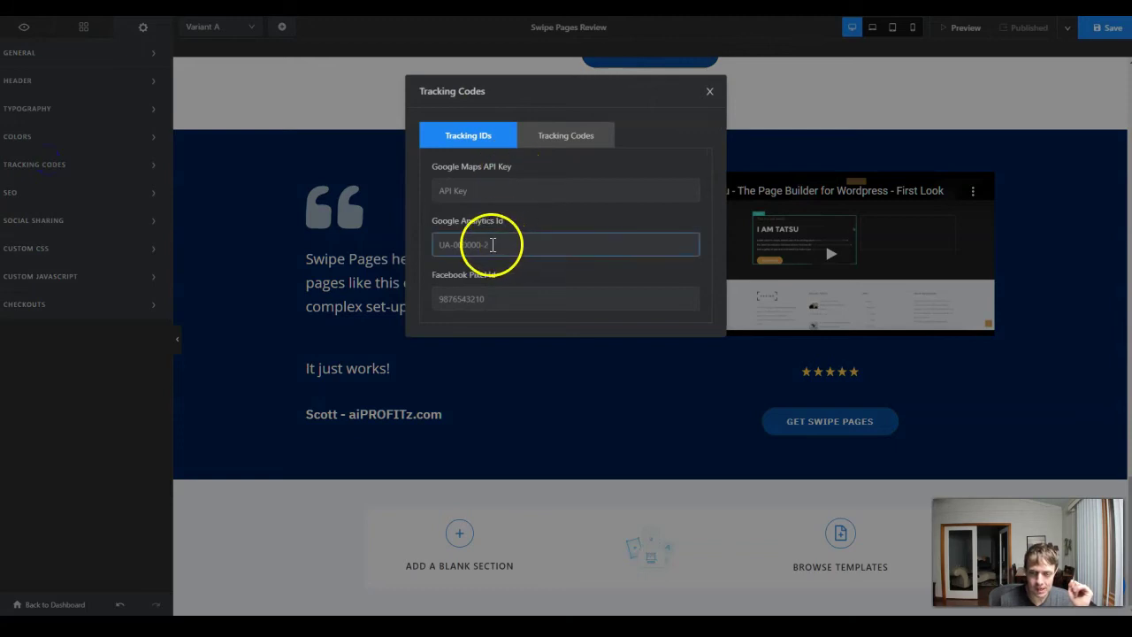
left_click(559, 144)
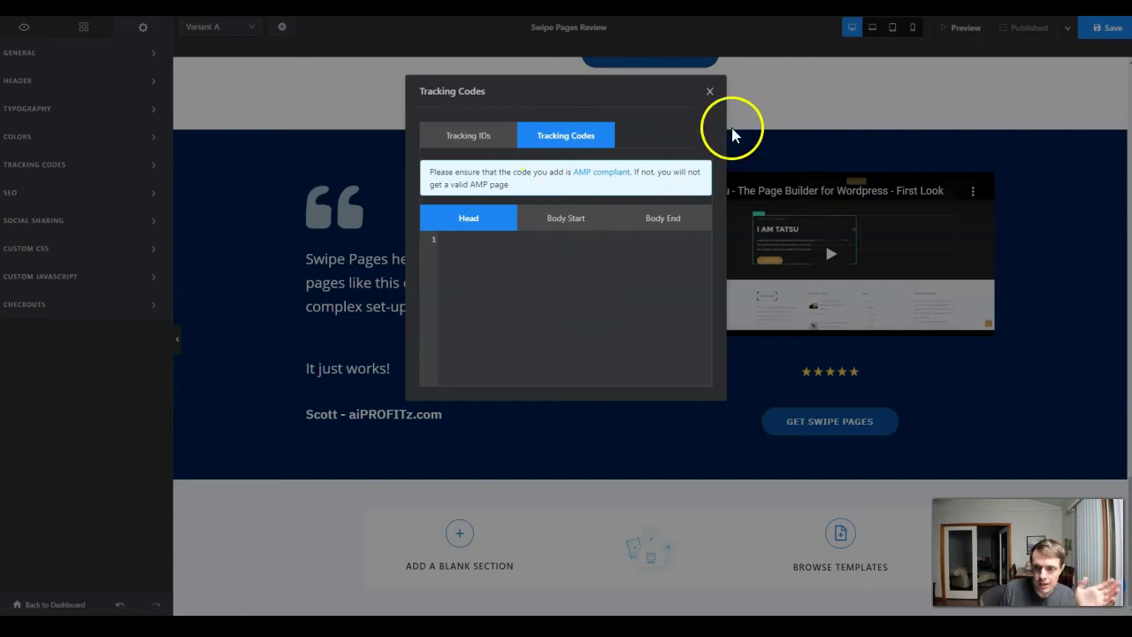
left_click(709, 92)
- Review the page's SEO title and description
left_click(63, 191)
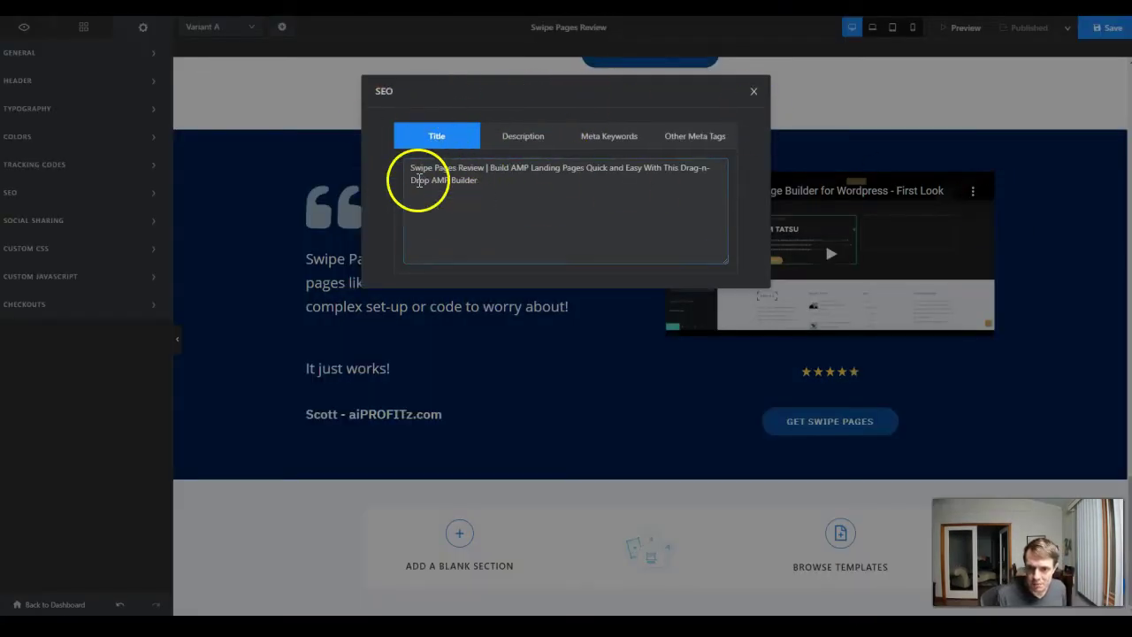
left_click(550, 133)
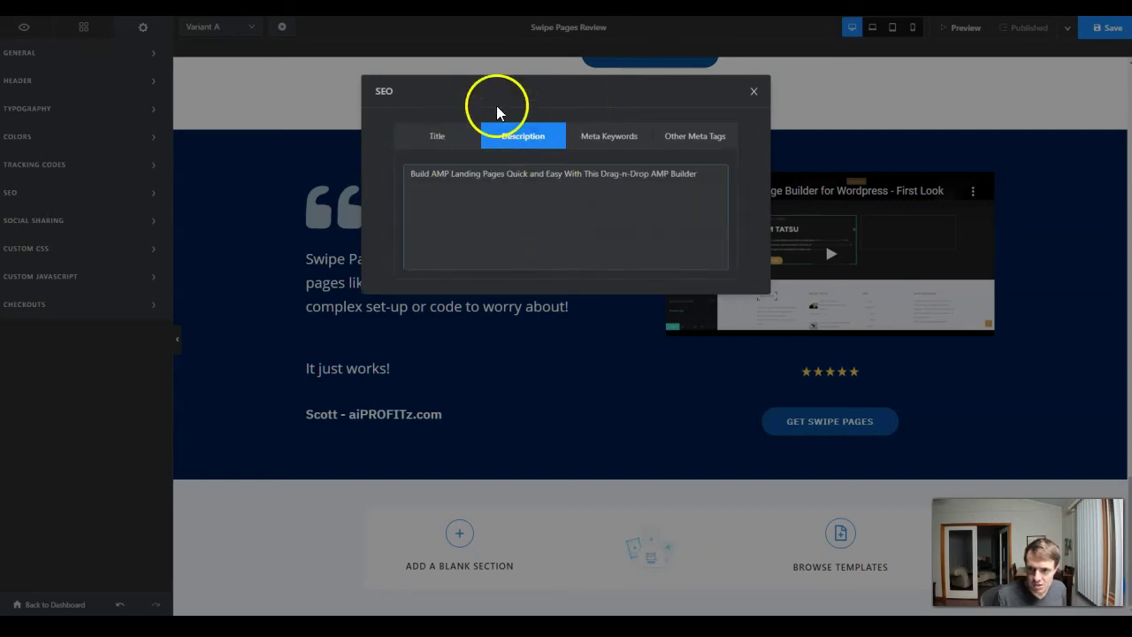
left_click(408, 138)
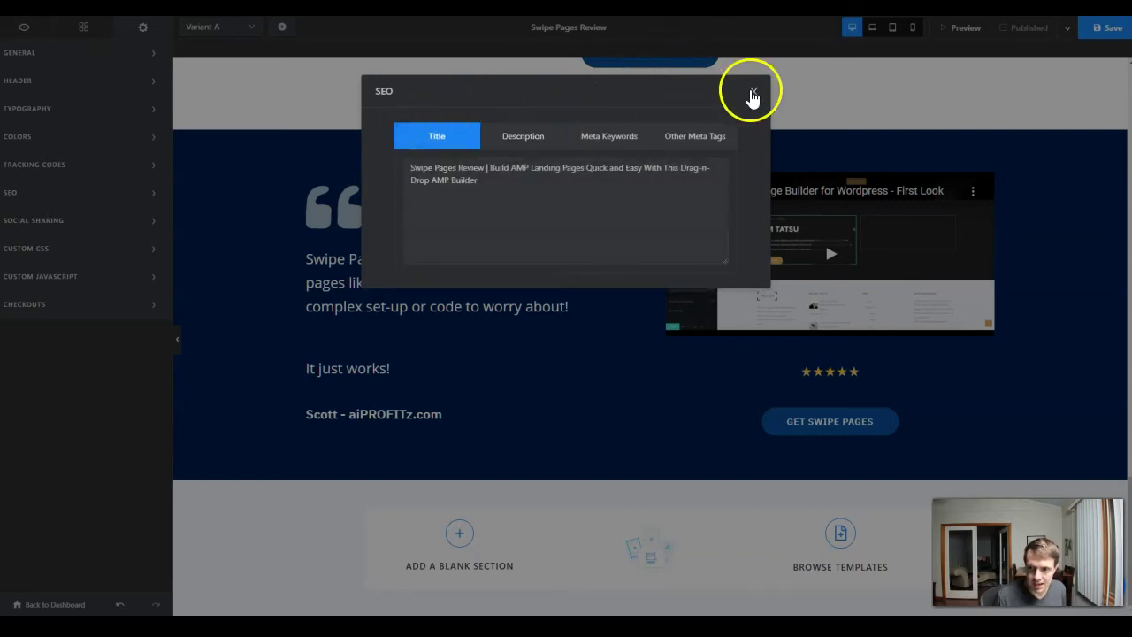
left_click(752, 92)
left_click(122, 192)
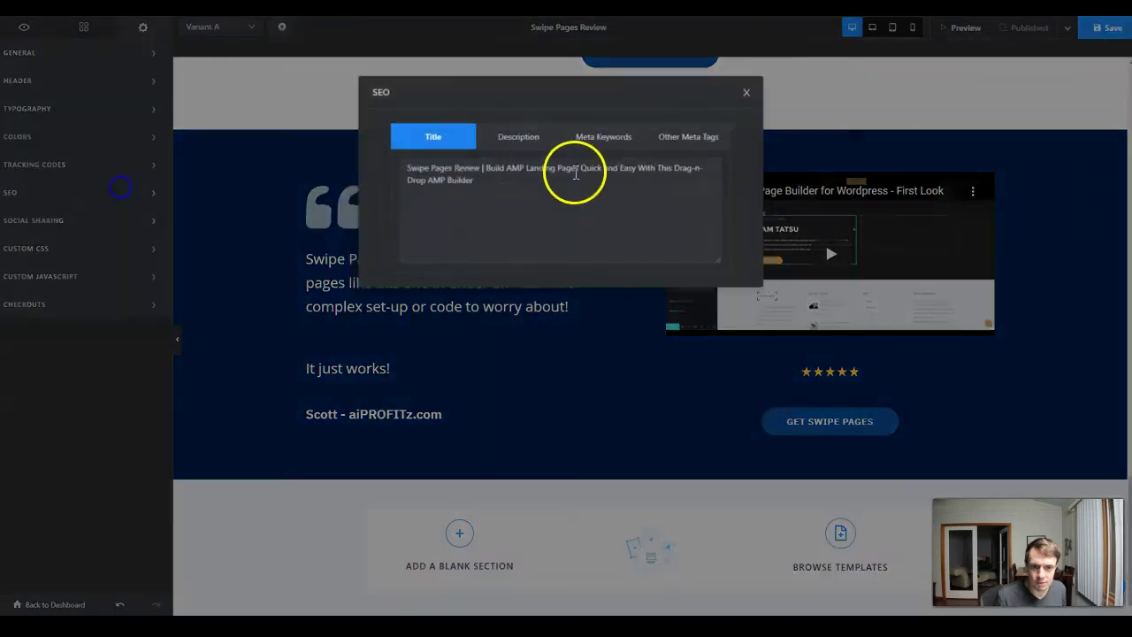
left_click(752, 92)
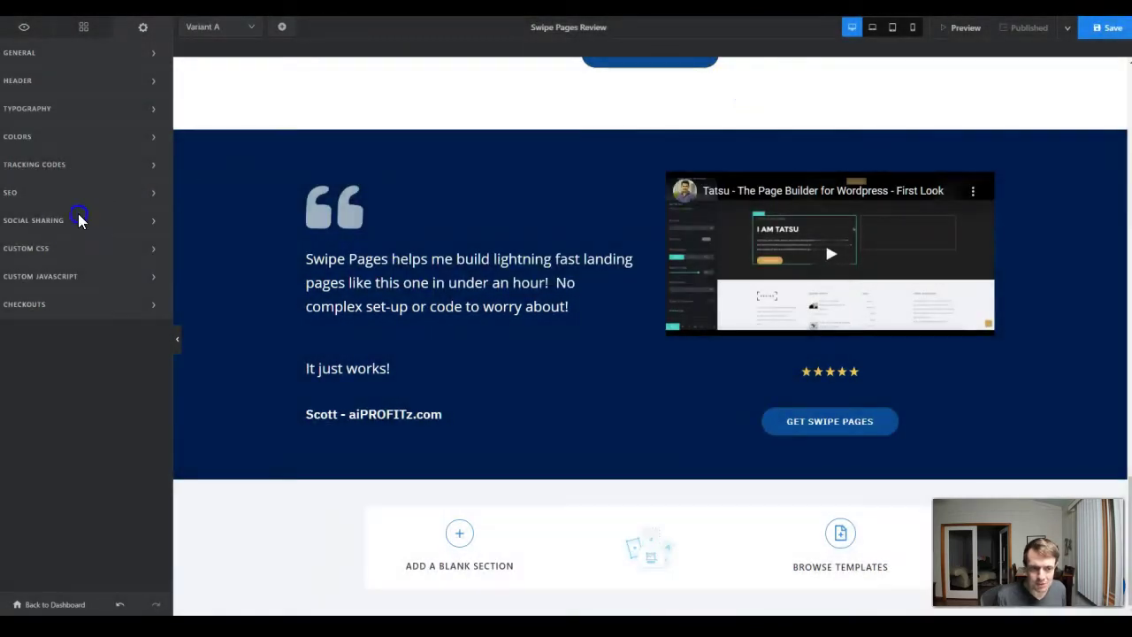
- Set the OG title for social sharing to "Swipe Pages Review | Build AMP Pages Fast"
left_click(78, 219)
left_click(466, 190)
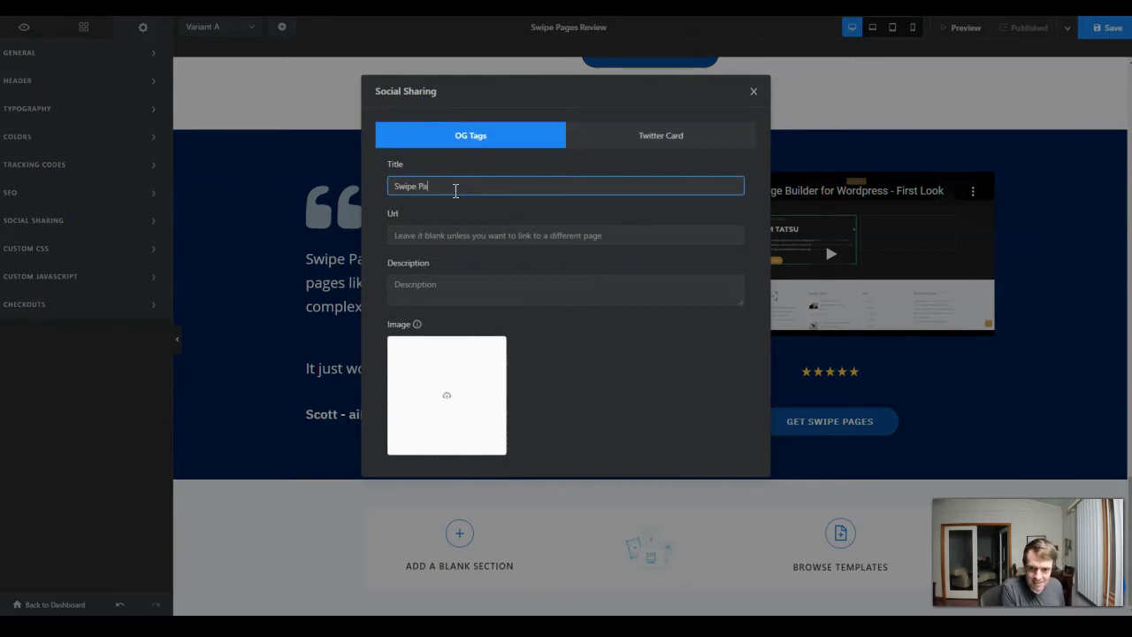
type("| Build AMP Pages Fast")
key("Tab")
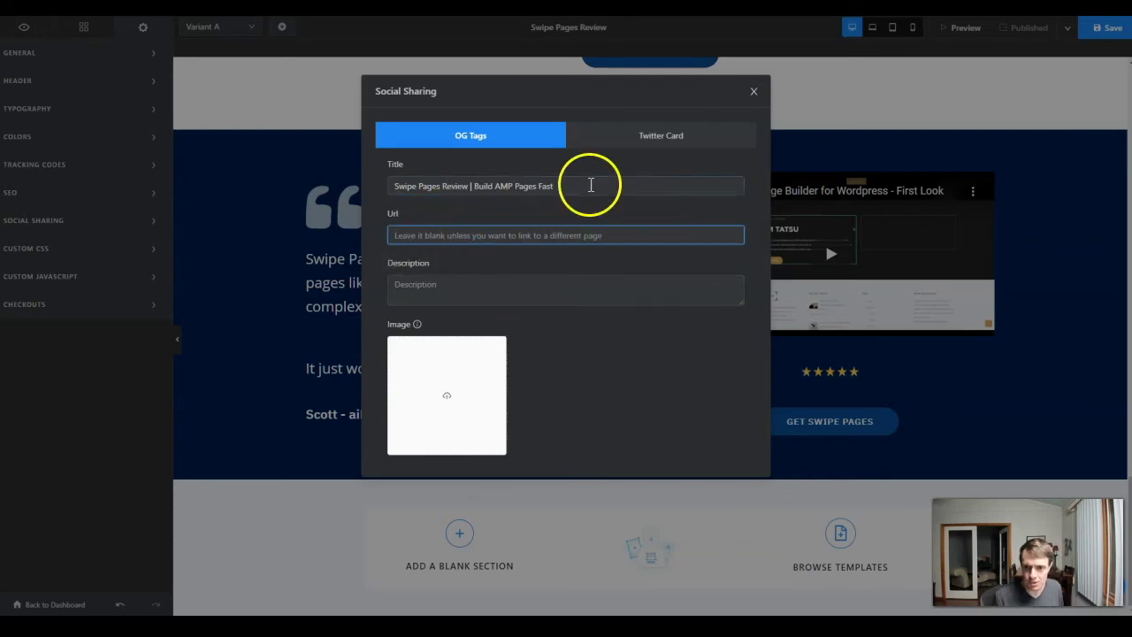
- Set the OG description to "Build AMP Landing Pages Quick and Easy With This Drag-n-Drop AMP Builder", leaving the image empty
left_click(424, 288)
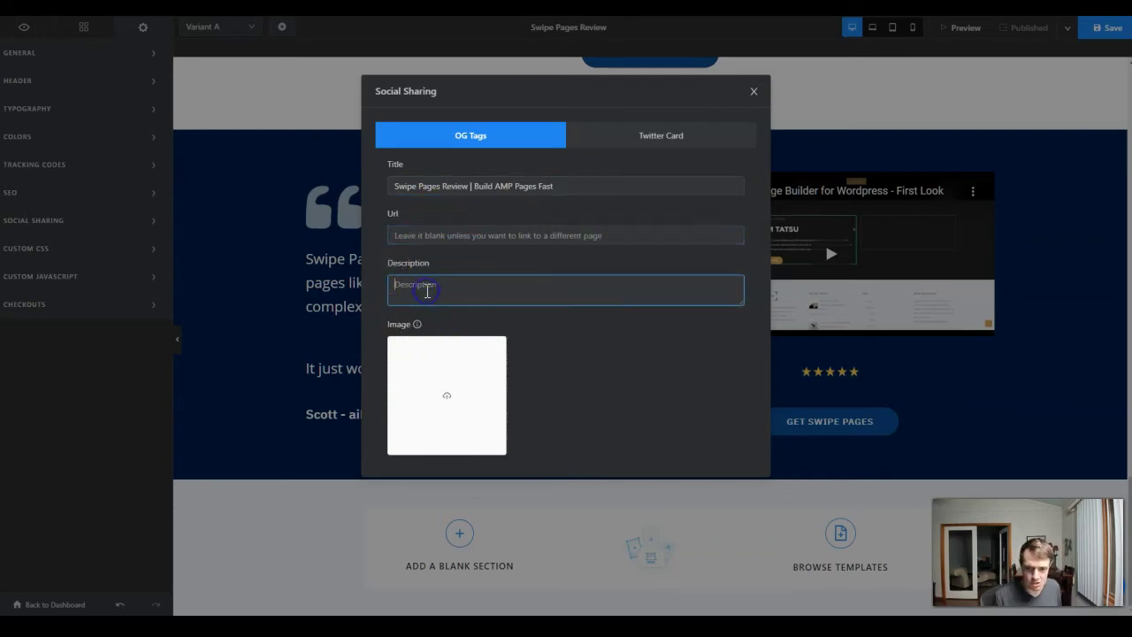
type("Build AMP Landing Pages Quick and Easy With This Drag-n-Drop AMP Builder")
left_click(442, 398)
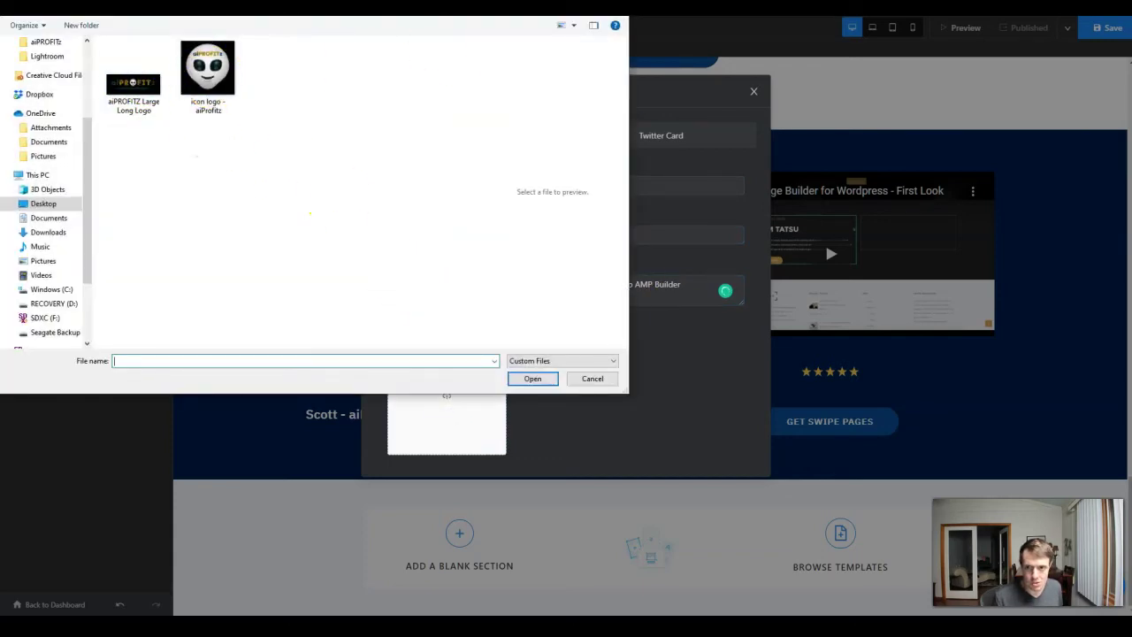
left_click(593, 379)
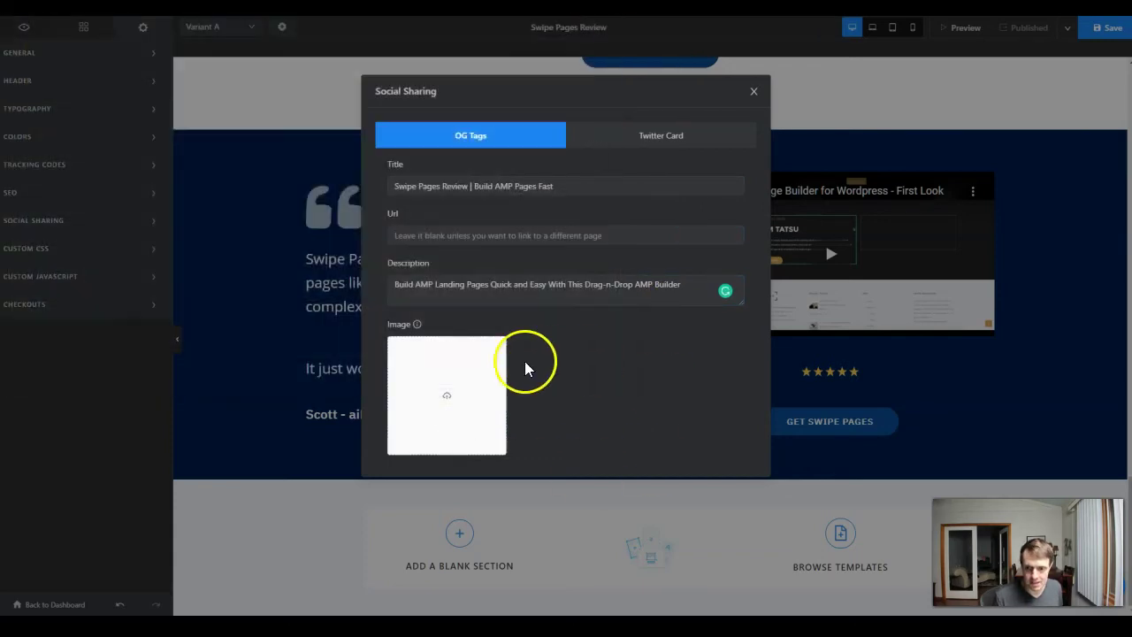
left_click(752, 92)
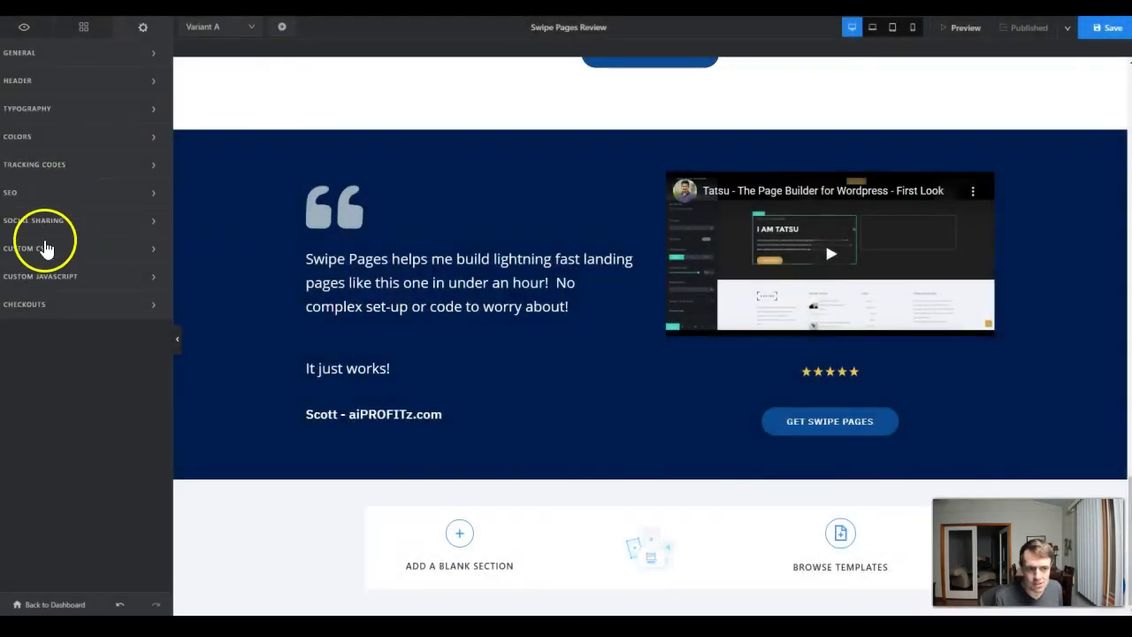
- Review the page's Custom CSS, Custom JavaScript and Checkouts settings
left_click(44, 248)
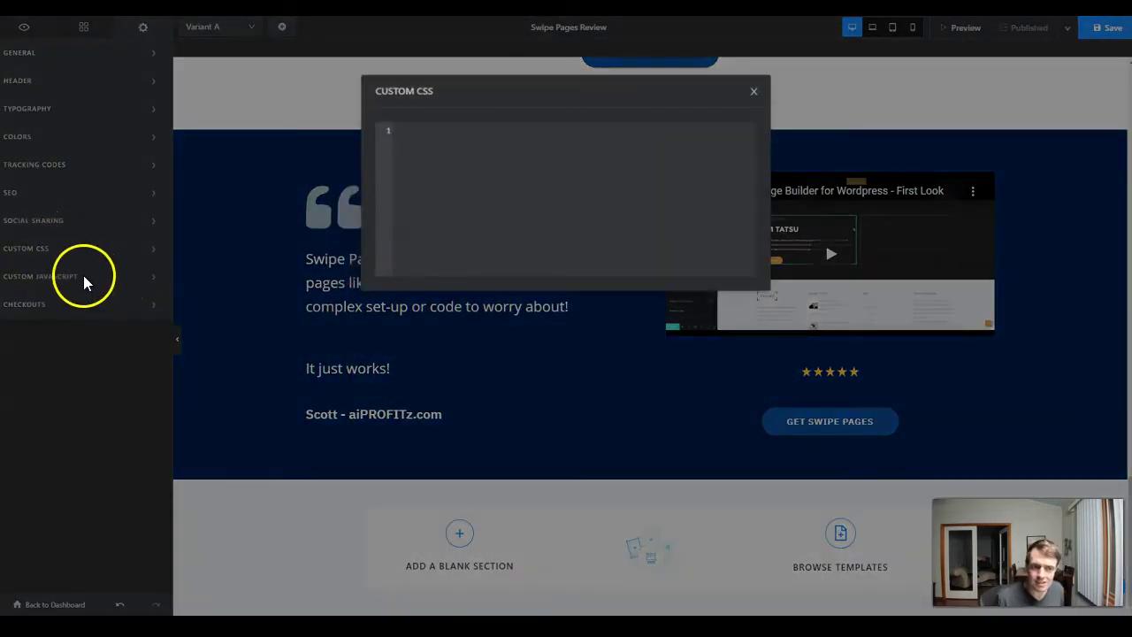
left_click(53, 278)
left_click(50, 276)
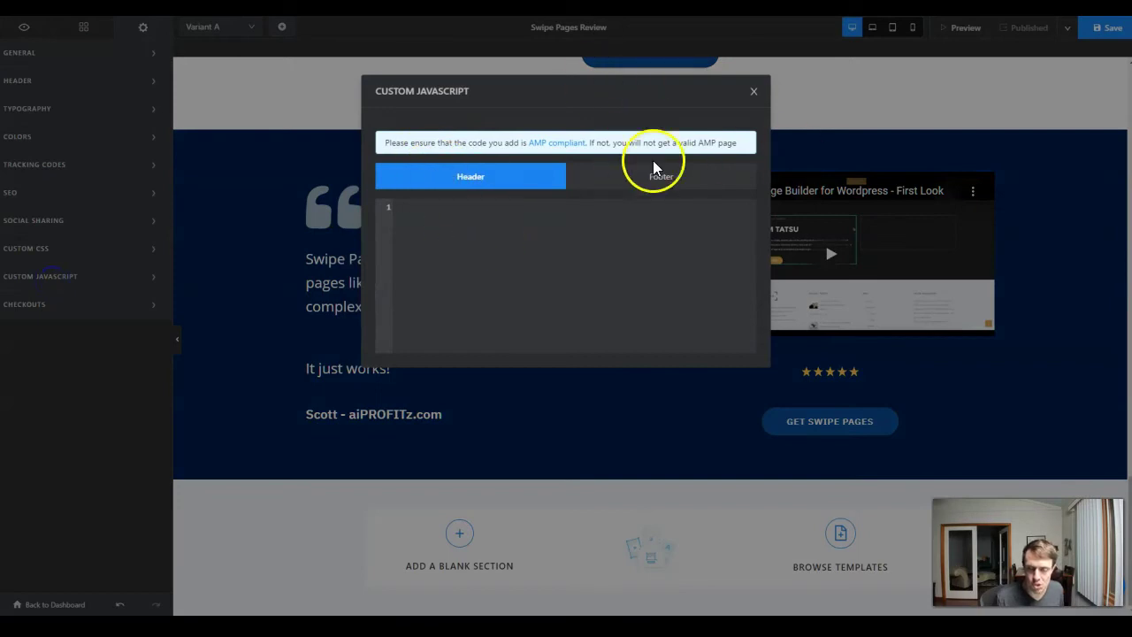
left_click(59, 343)
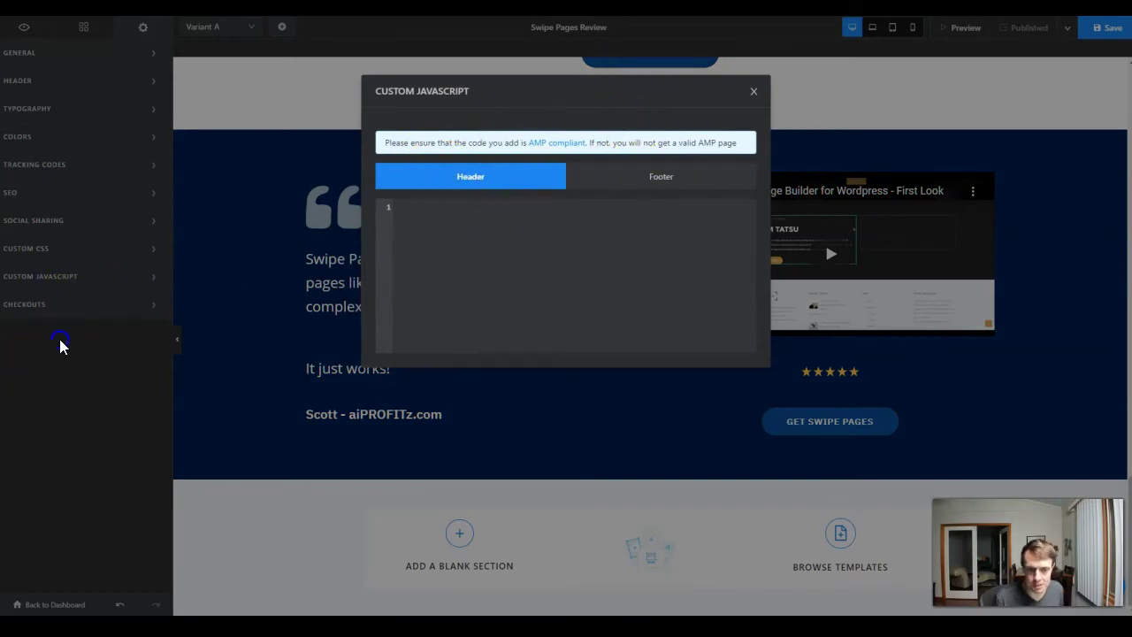
left_click(46, 303)
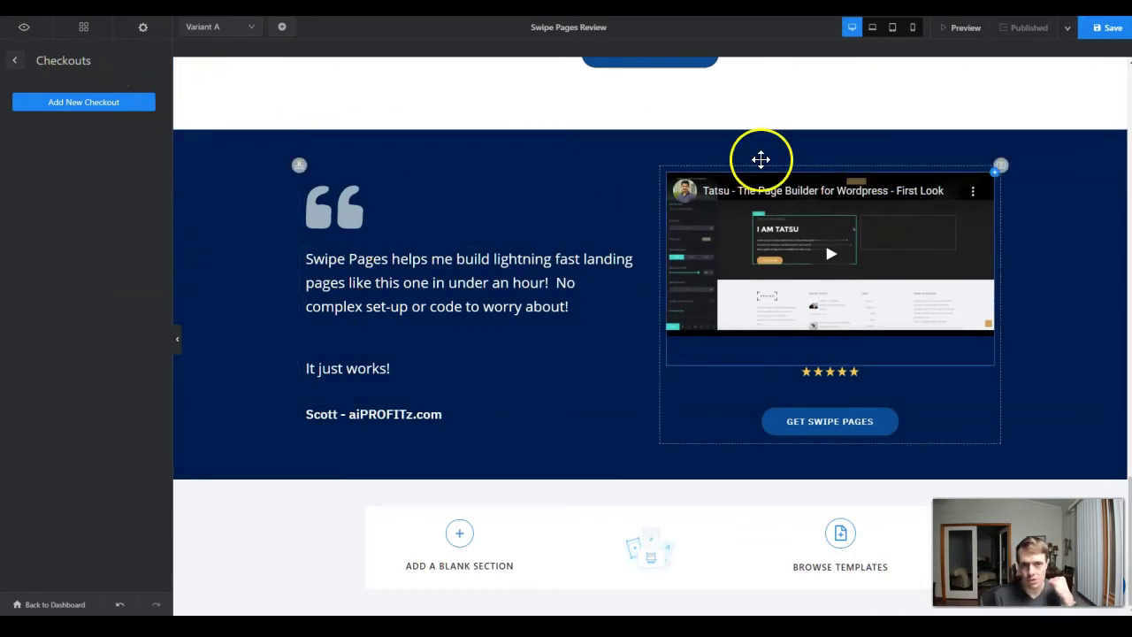
scroll(1082, 101, "up", 4)
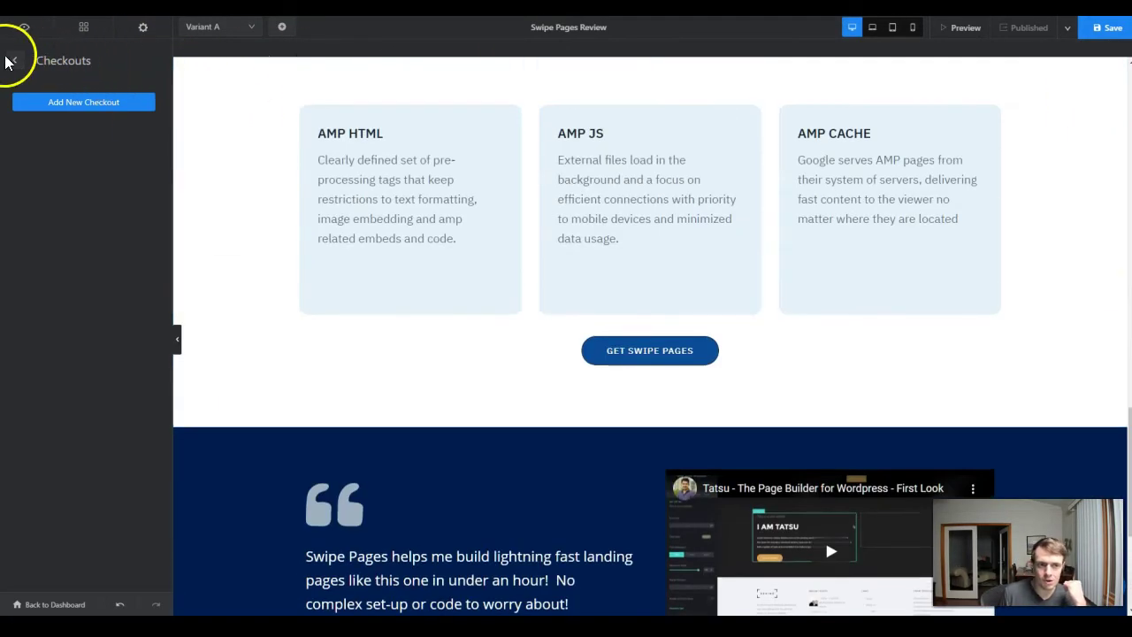
left_click(11, 61)
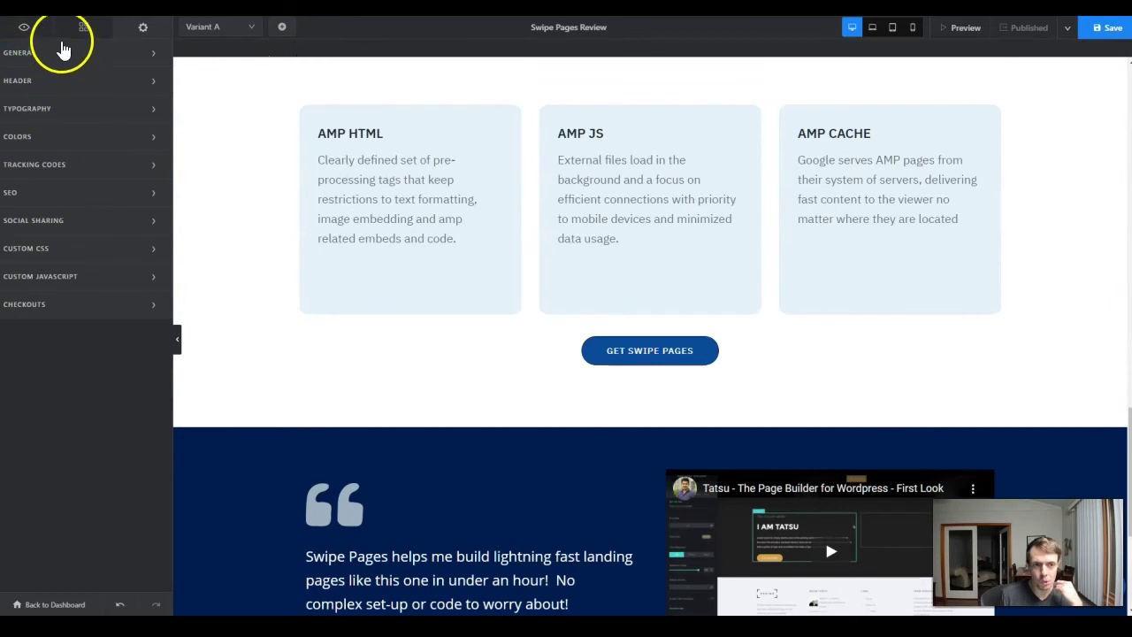
- Browse the available page modules and look over the landing page sections, returning to the page settings
left_click(83, 28)
scroll(71, 374, "down", 5)
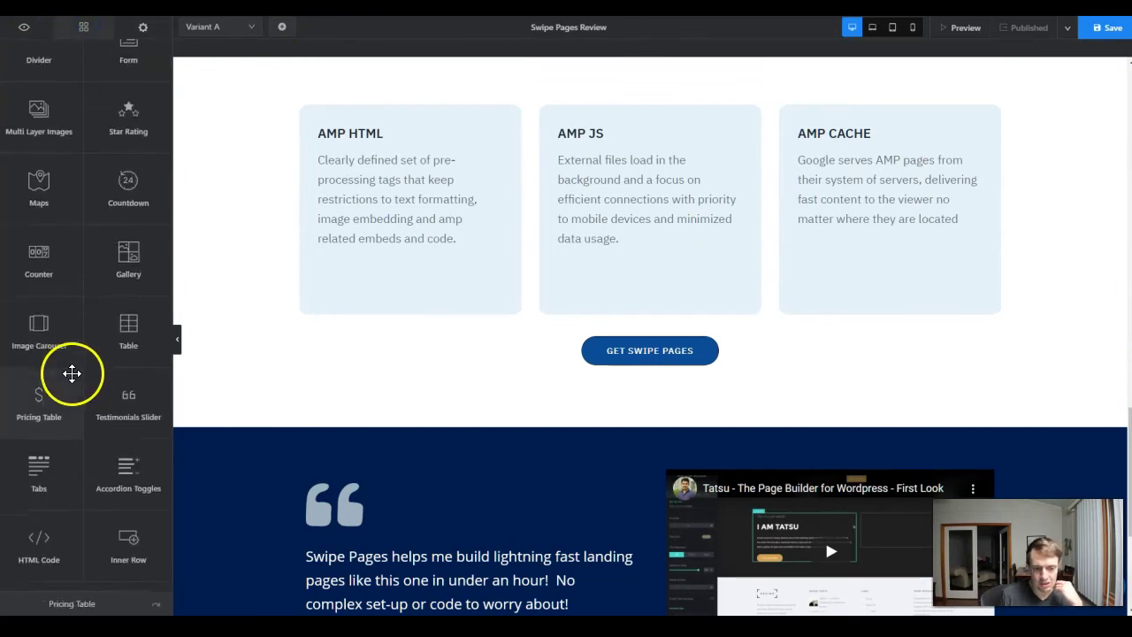
scroll(86, 362, "up", 6)
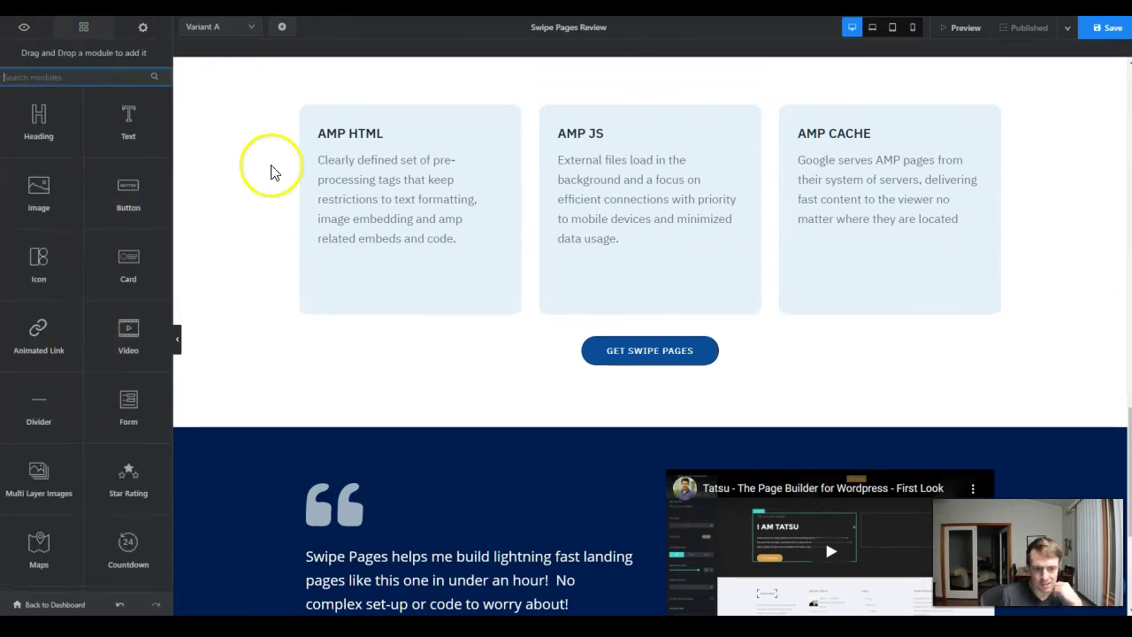
scroll(412, 331, "up", 1)
scroll(454, 211, "up", 10)
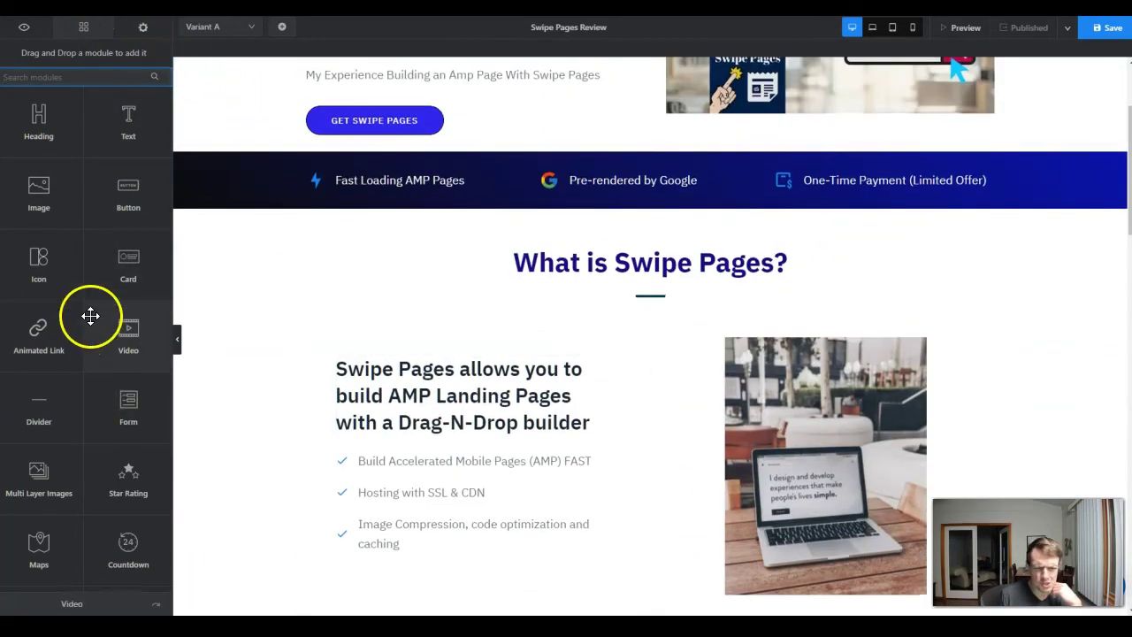
scroll(89, 331, "down", 5)
scroll(89, 334, "up", 5)
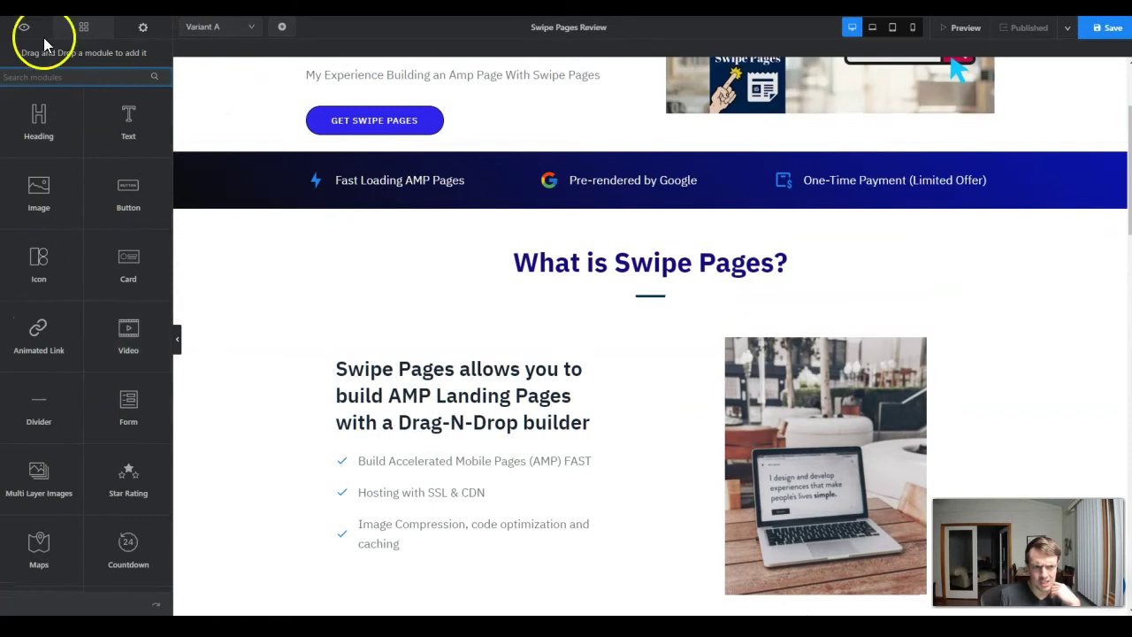
left_click(142, 29)
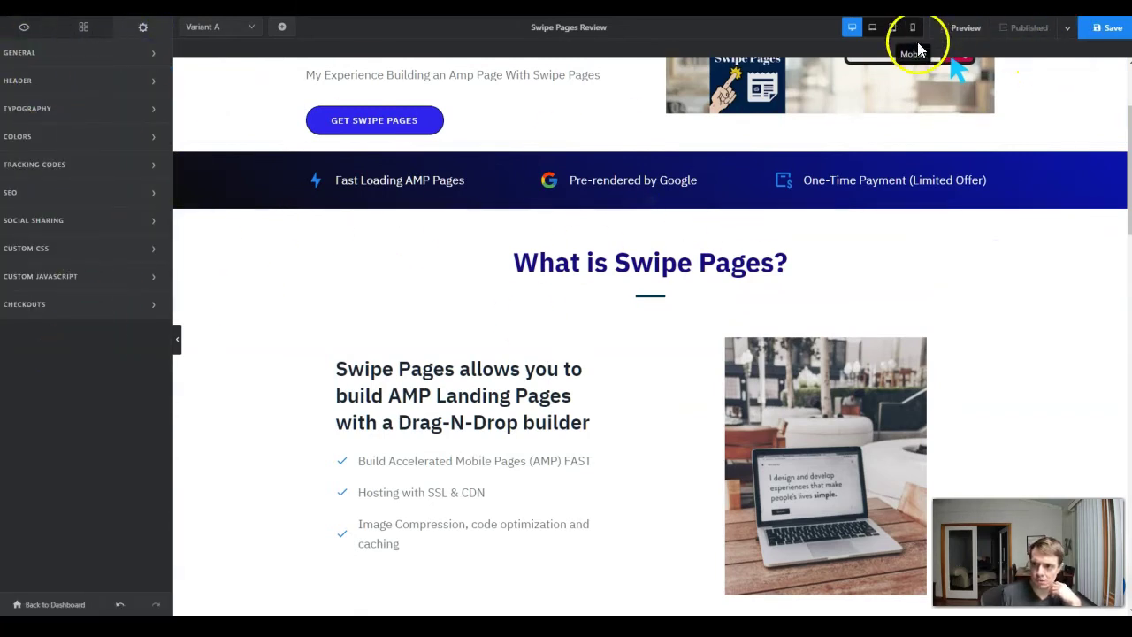
- Save the page and publish it to the custom domain review.aiprofitz.com with the path swipepages
left_click(1112, 27)
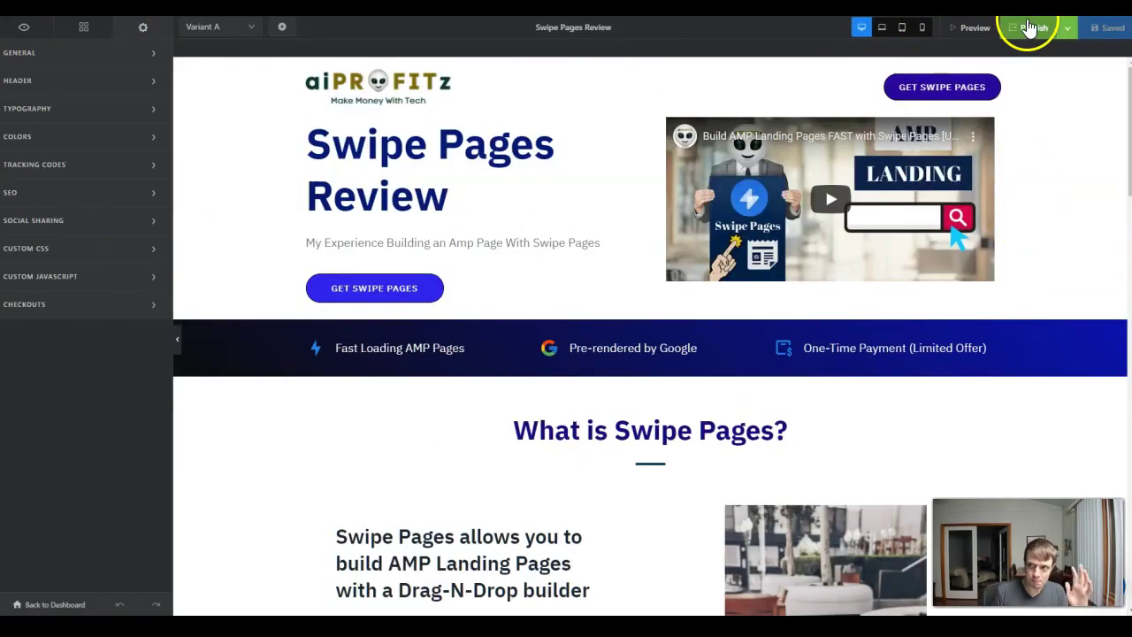
left_click(1032, 27)
left_click(518, 142)
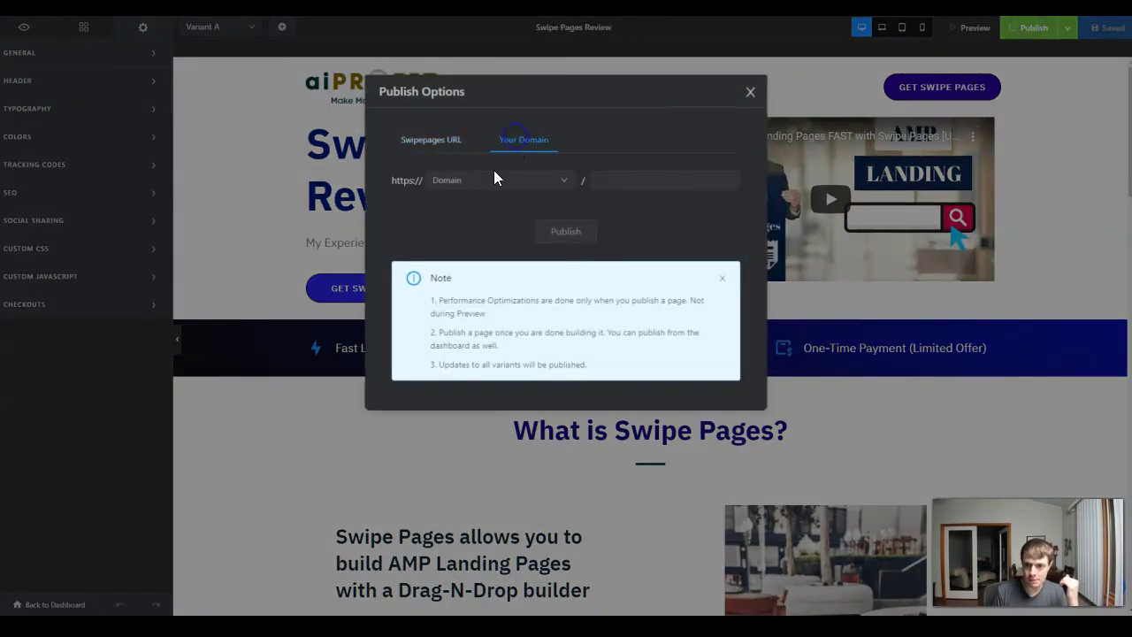
left_click(491, 181)
left_click(476, 237)
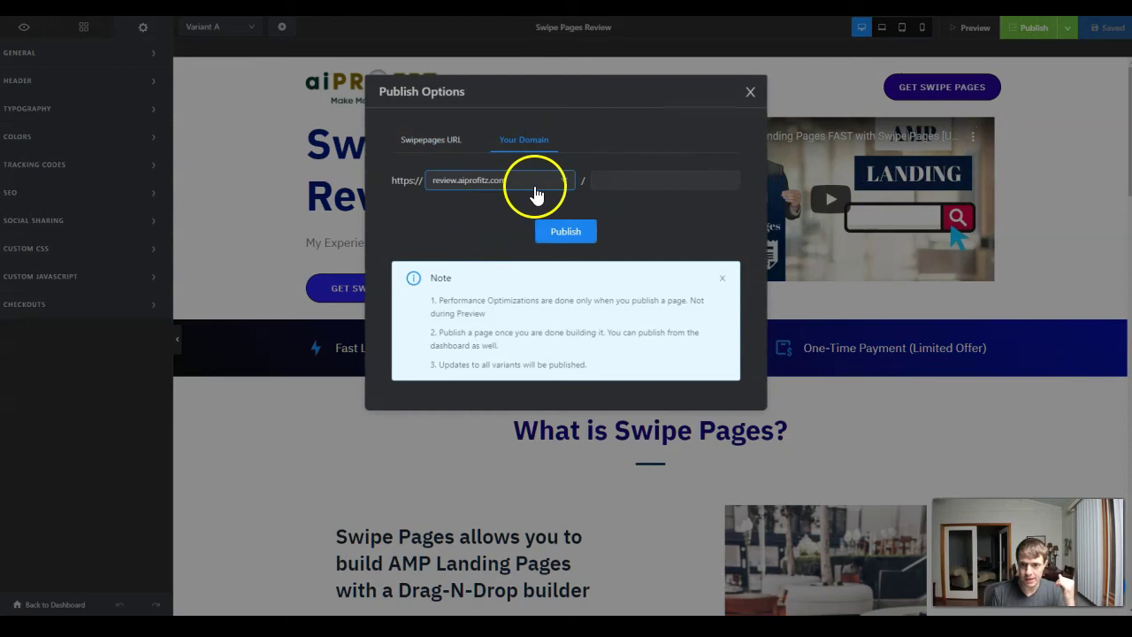
left_click(627, 181)
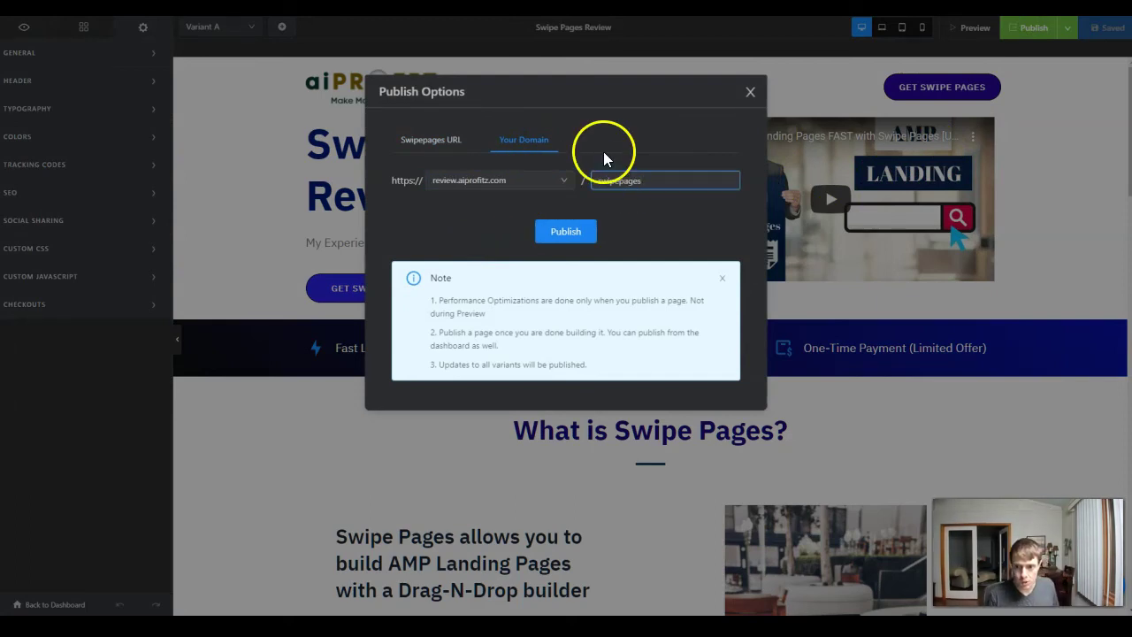
left_click(567, 232)
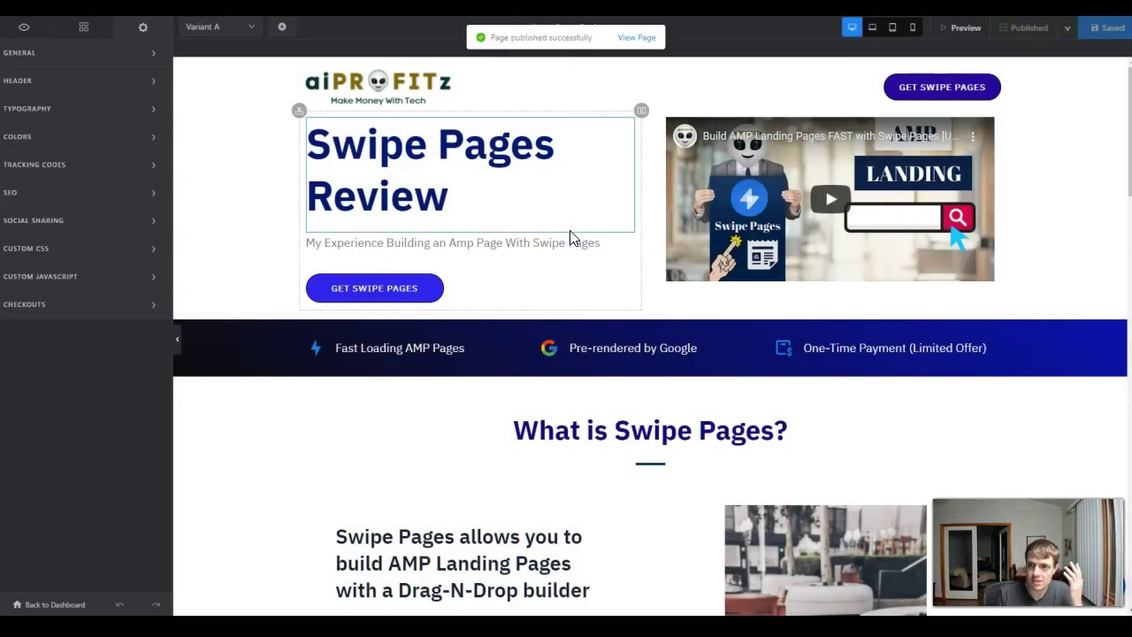
- Open the published page in a normal browser window and examine it down to the testimonial section and back
left_click(635, 39)
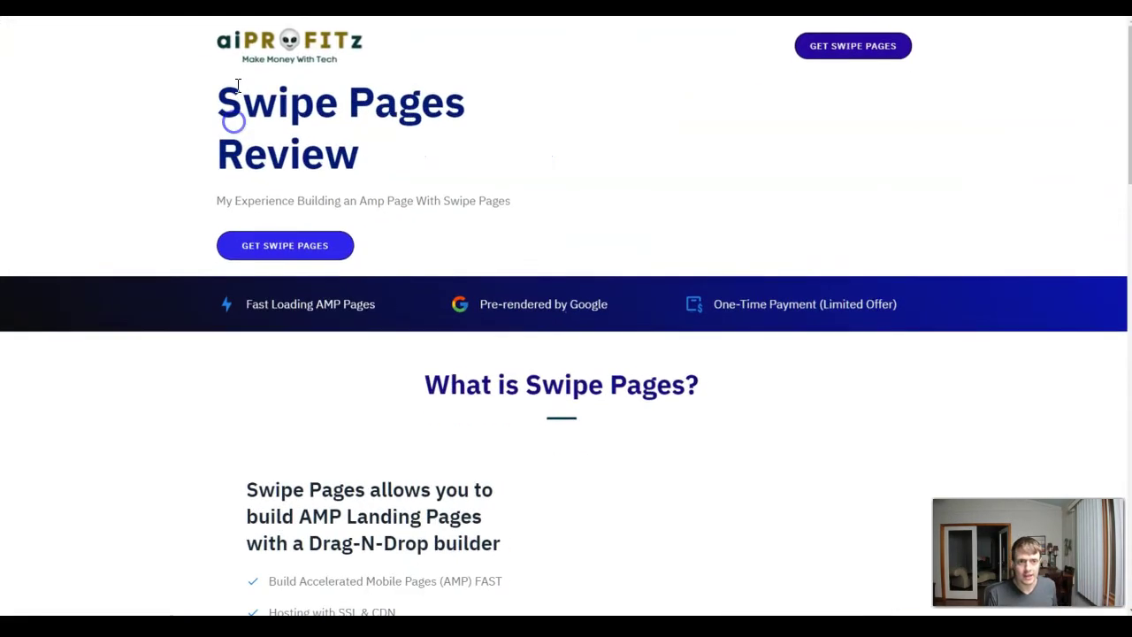
key("F11")
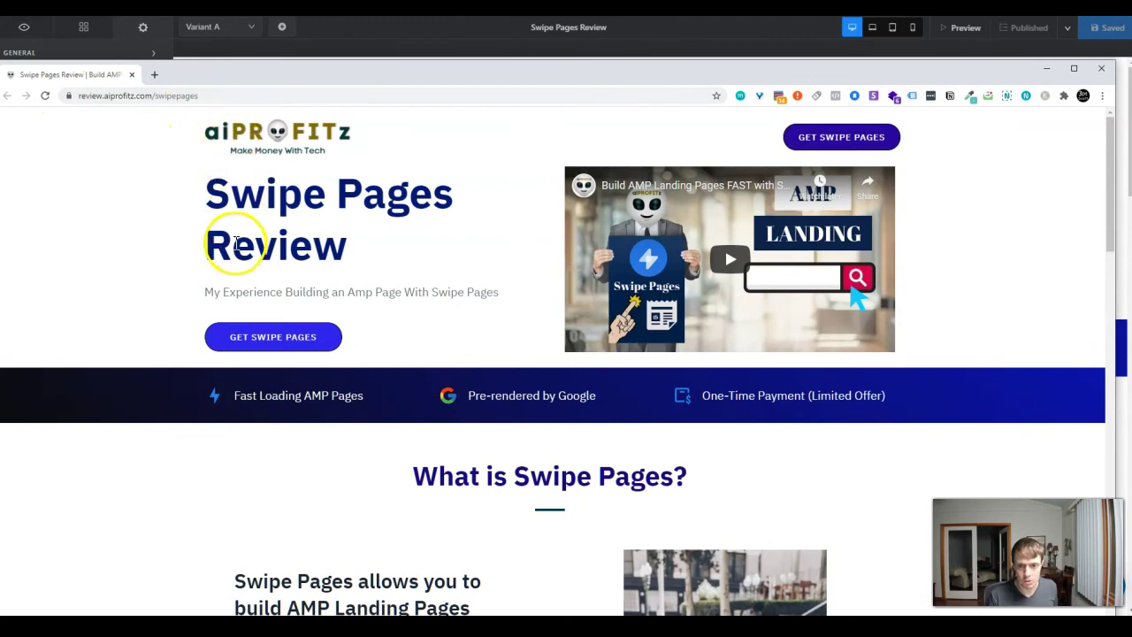
scroll(624, 377, "down", 10)
scroll(624, 380, "down", 8)
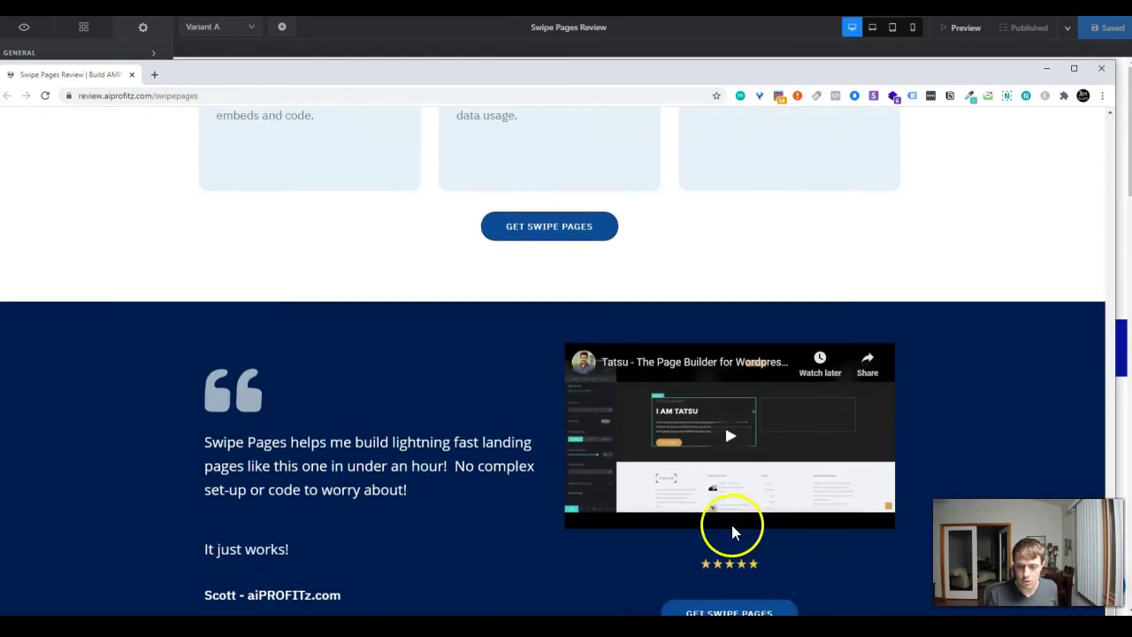
scroll(733, 528, "up", 10)
scroll(732, 529, "up", 3)
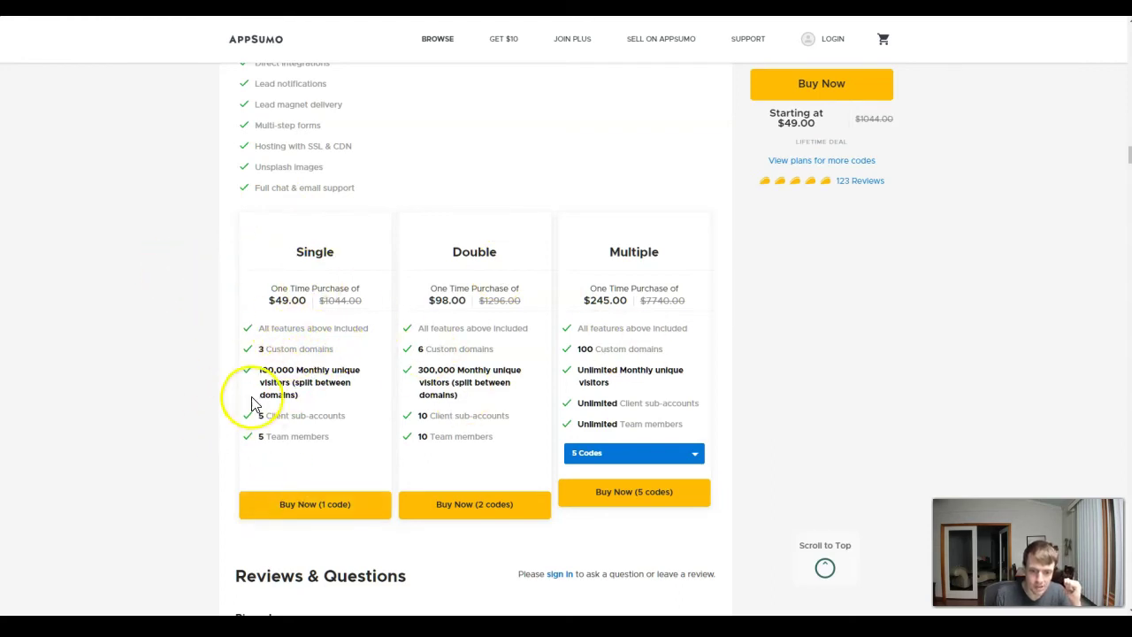
- Review the AppSumo plan tiers and the features included in all plans, and switch to the Swipe Pages Roadmap board on Trello
scroll(252, 404, "down", 1)
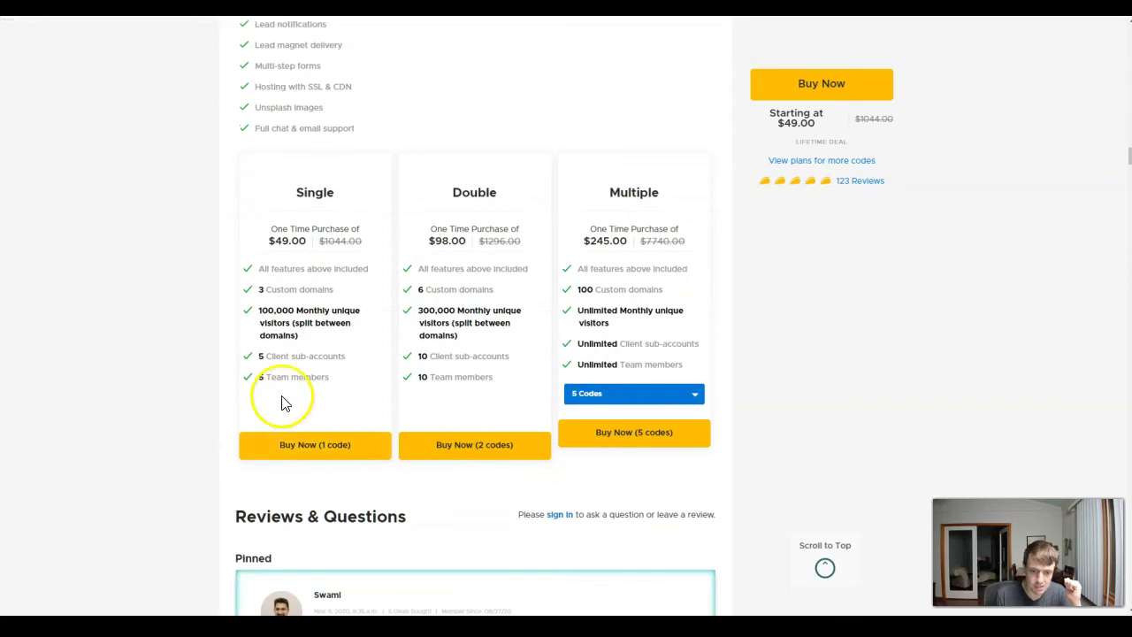
scroll(298, 430, "up", 2)
scroll(591, 482, "down", 1)
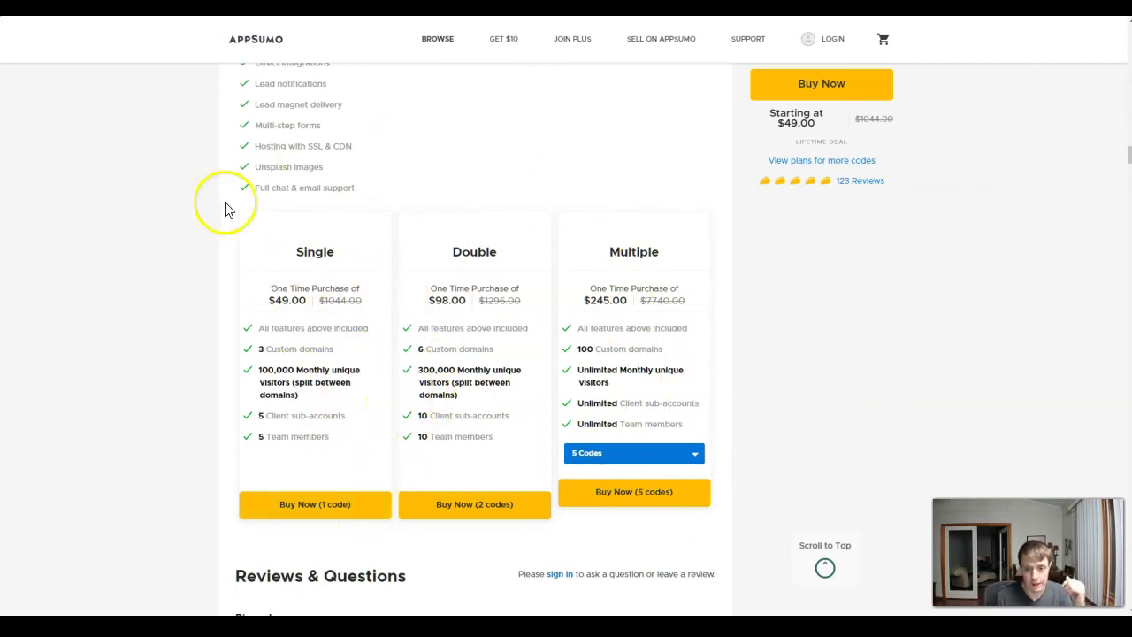
scroll(341, 367, "up", 5)
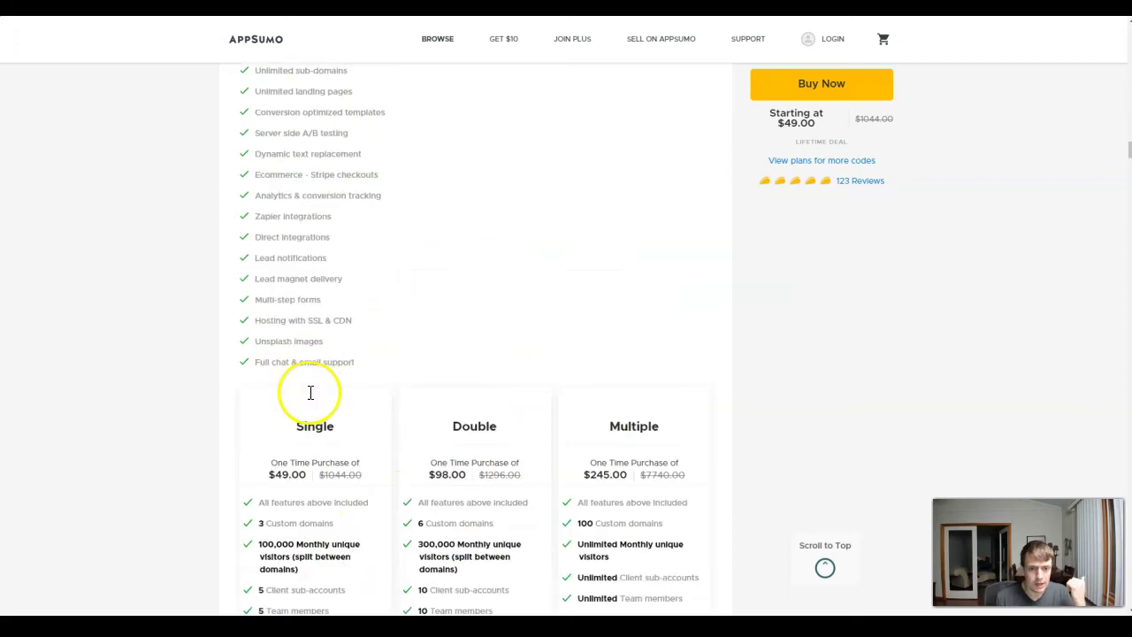
scroll(273, 548, "down", 1)
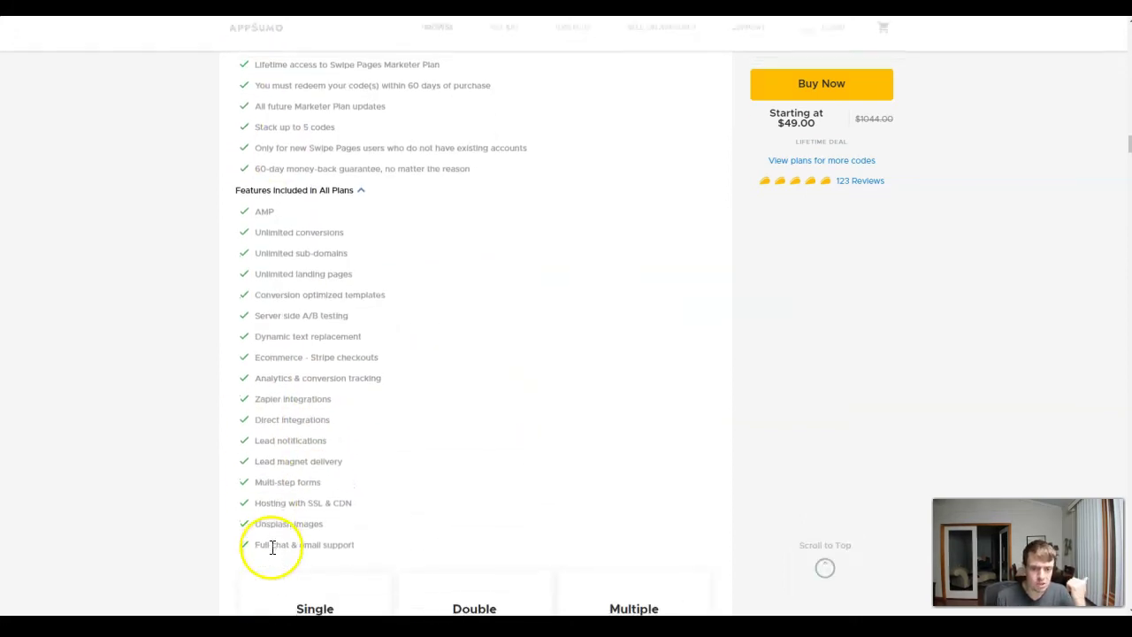
key("ctrl+Tab")
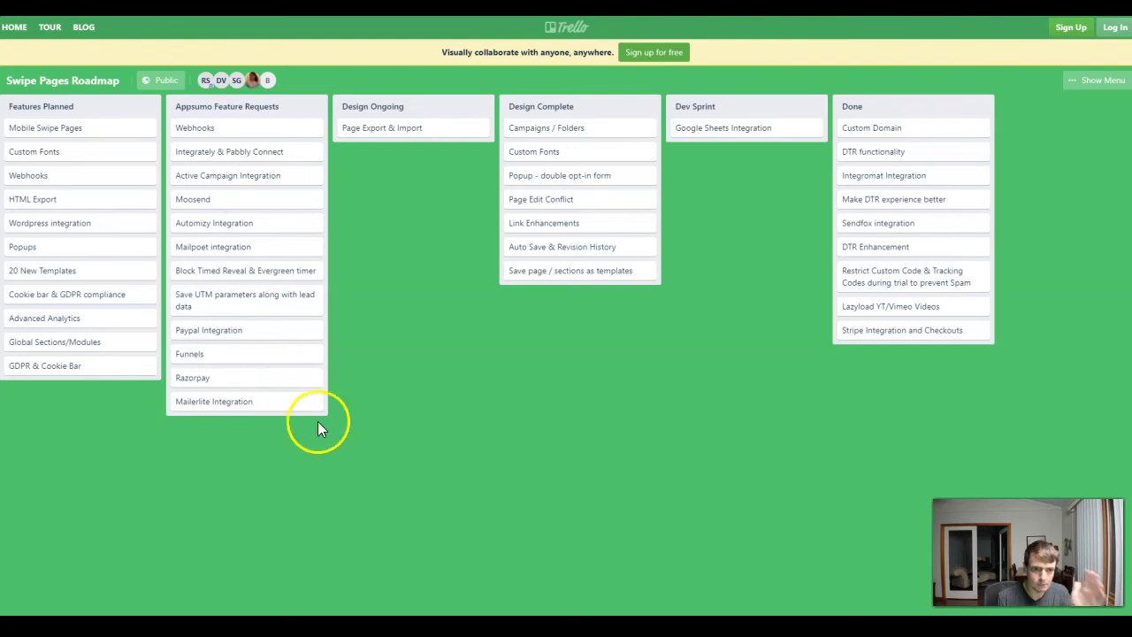